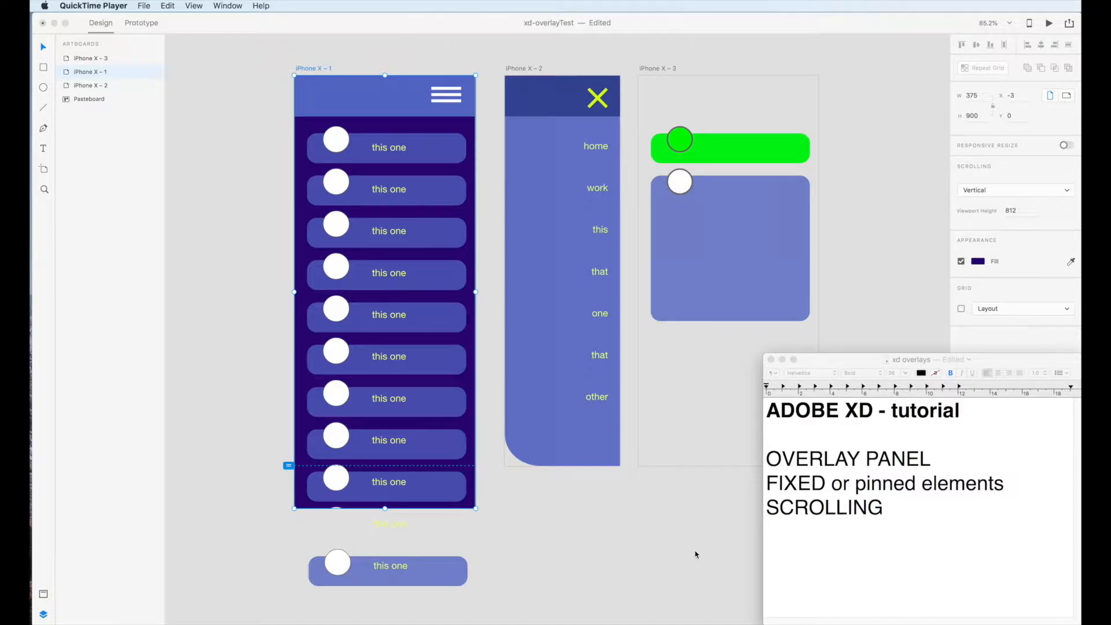
In Adobe XD's Prototype mode, set the animation of the first list item's transition to iPhone X – 3 to Push Left.
left_click(588, 523)
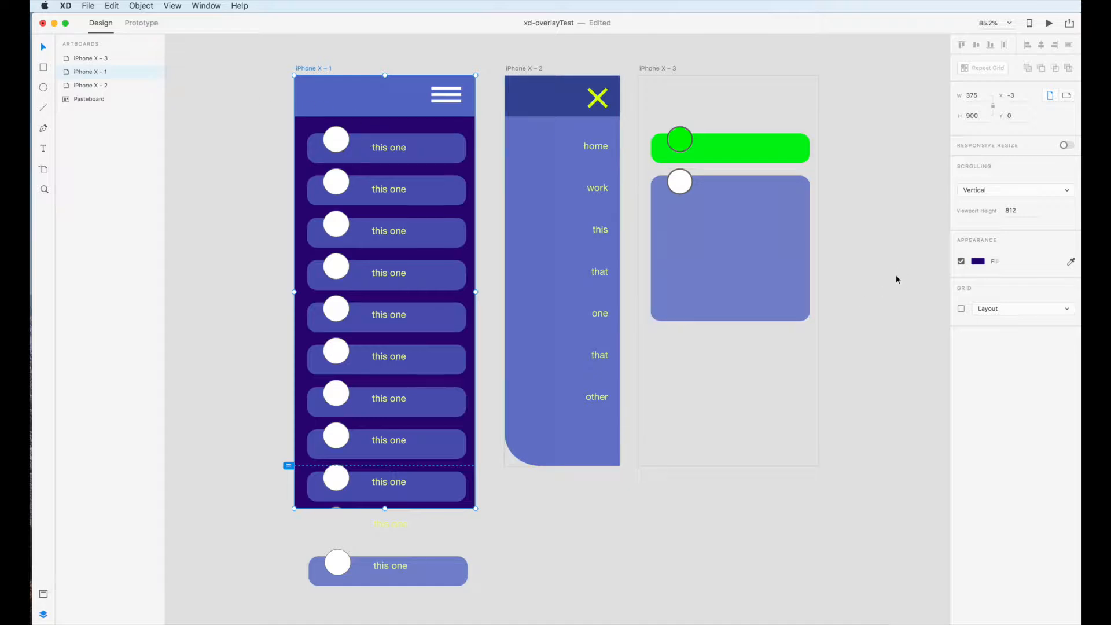
left_click(154, 25)
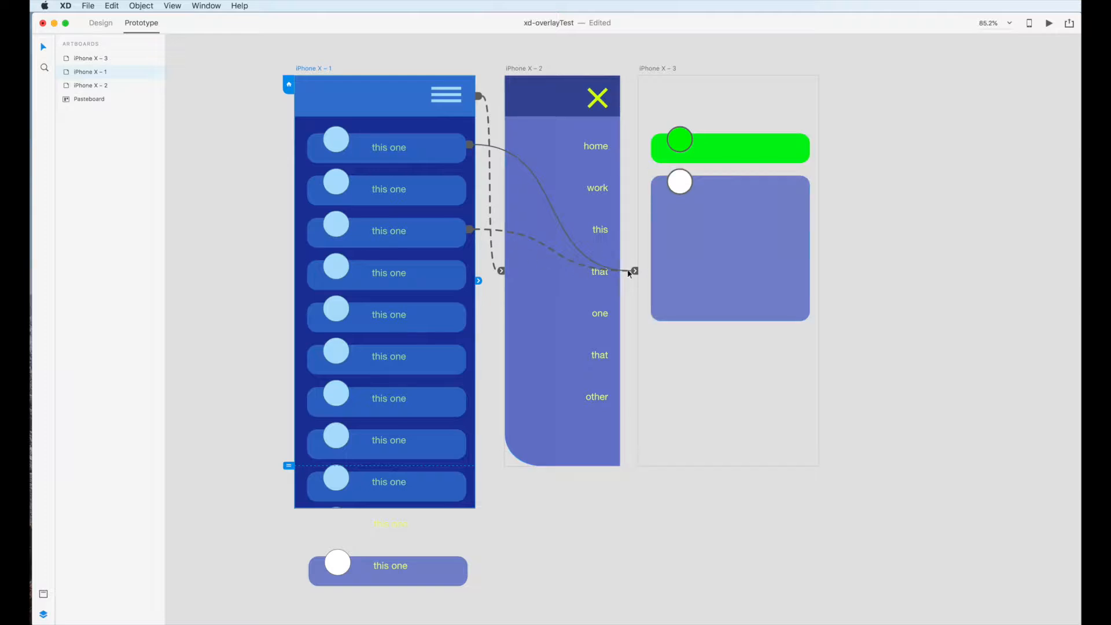
left_click(472, 148)
left_click(470, 147)
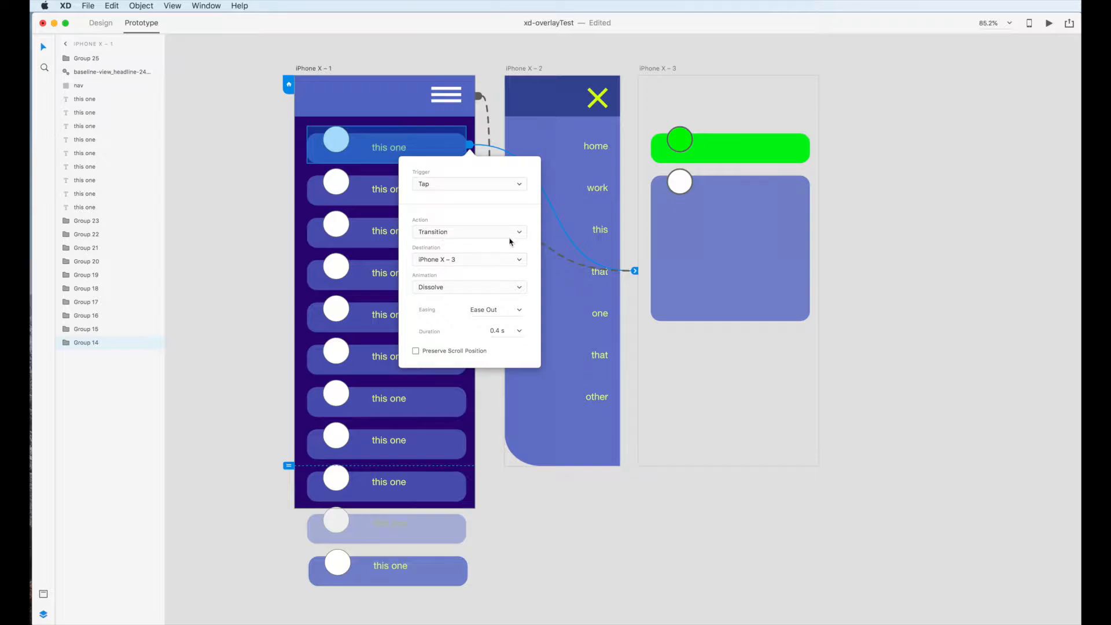
left_click(503, 288)
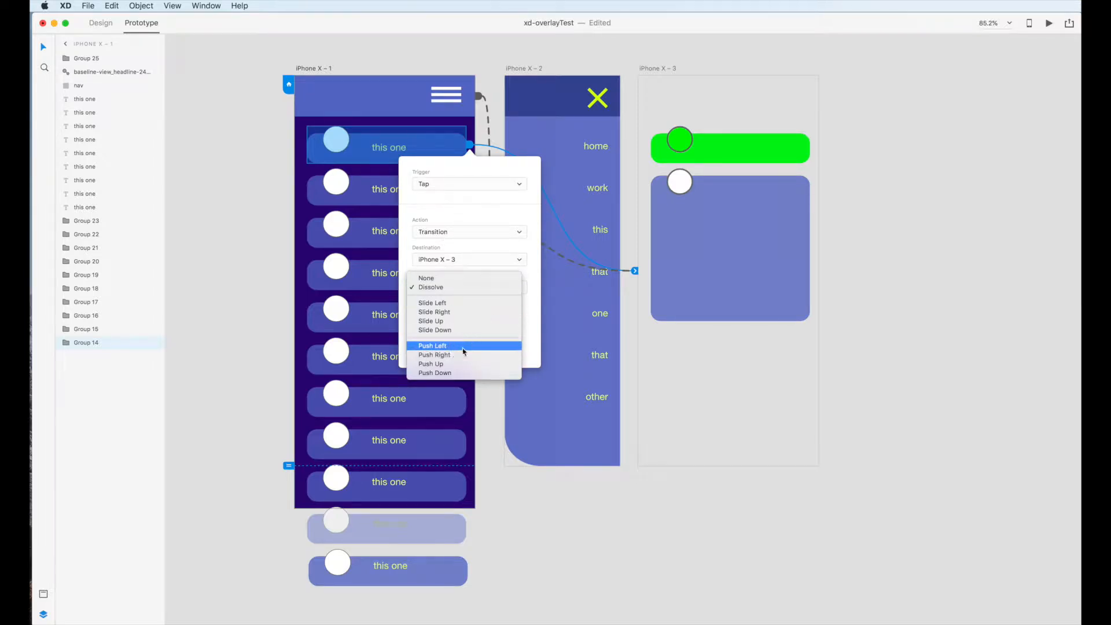
left_click(463, 347)
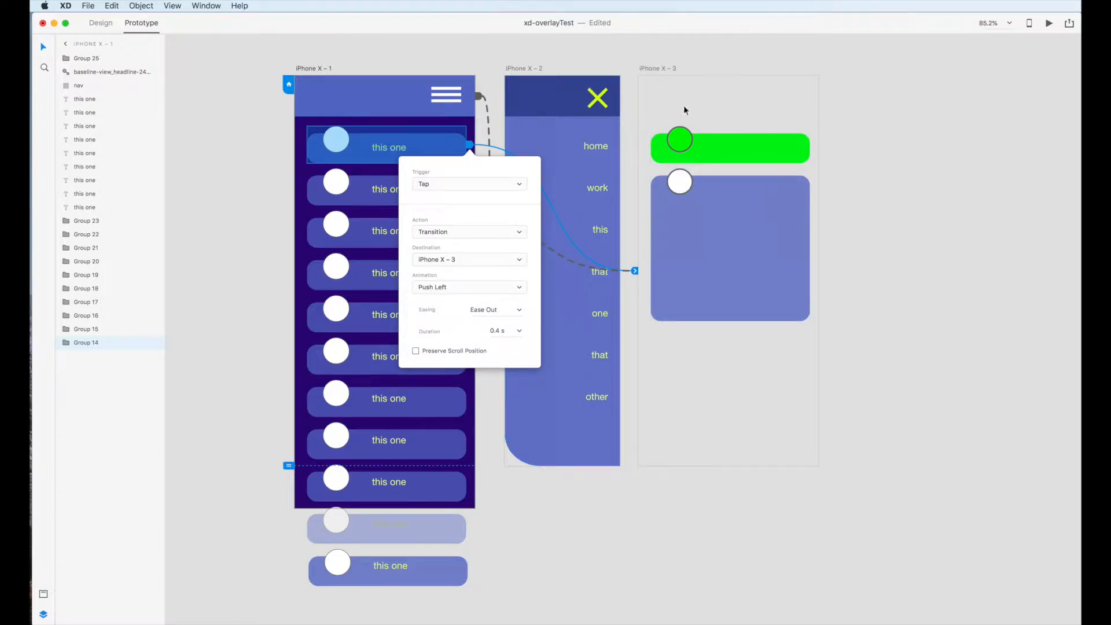
Preview the prototype and test the menu overlay, the third list item's overlay and the first list item's transition.
left_click(1049, 25)
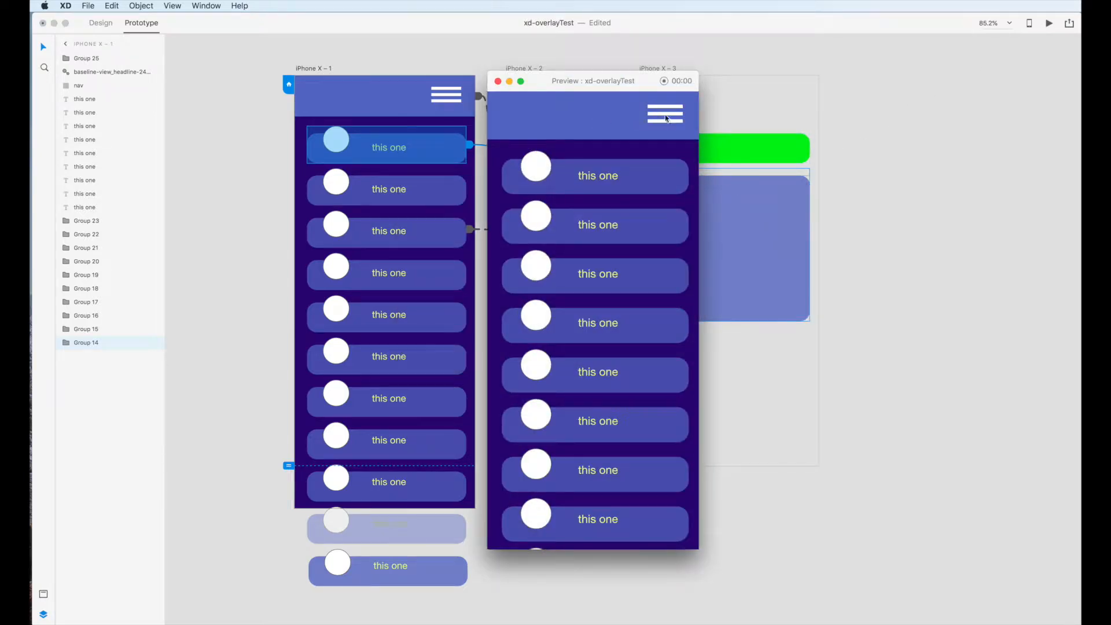
left_click(663, 112)
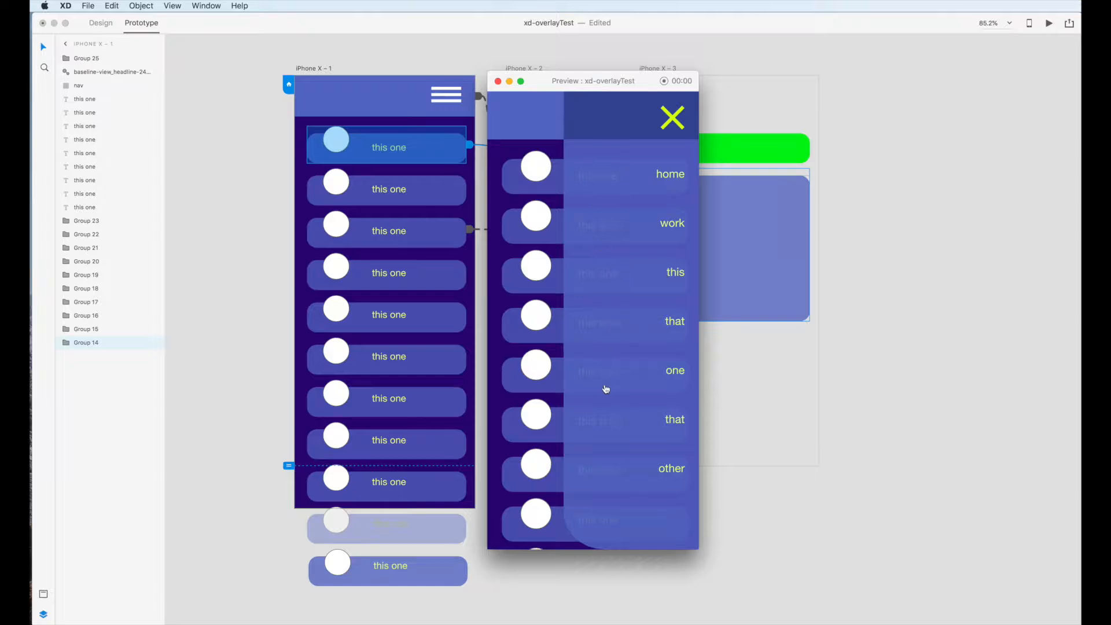
left_click(670, 127)
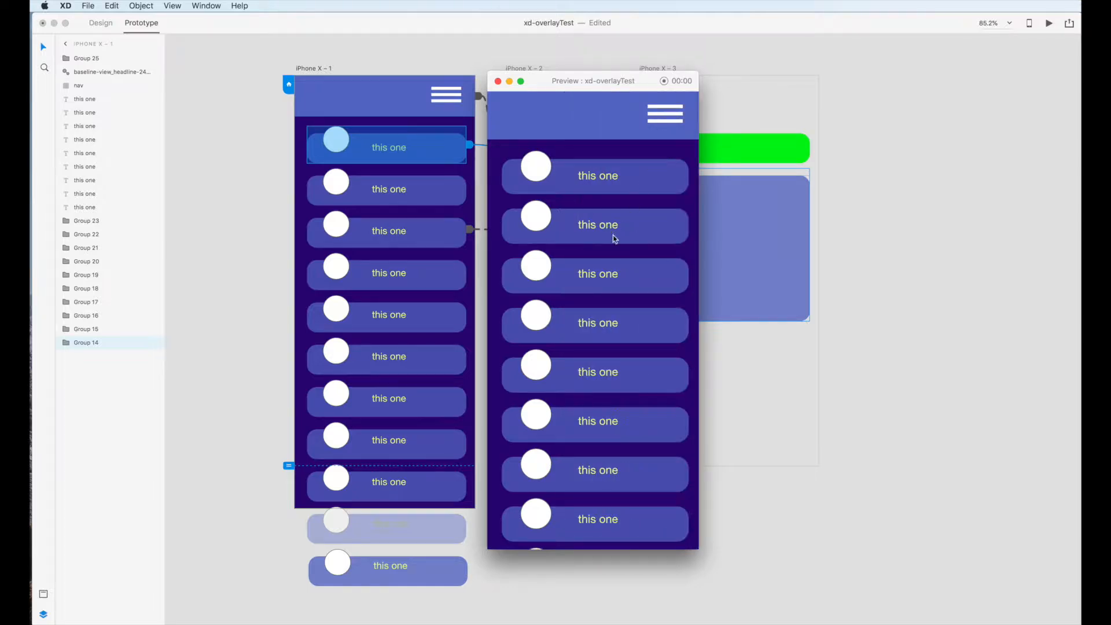
left_click(598, 281)
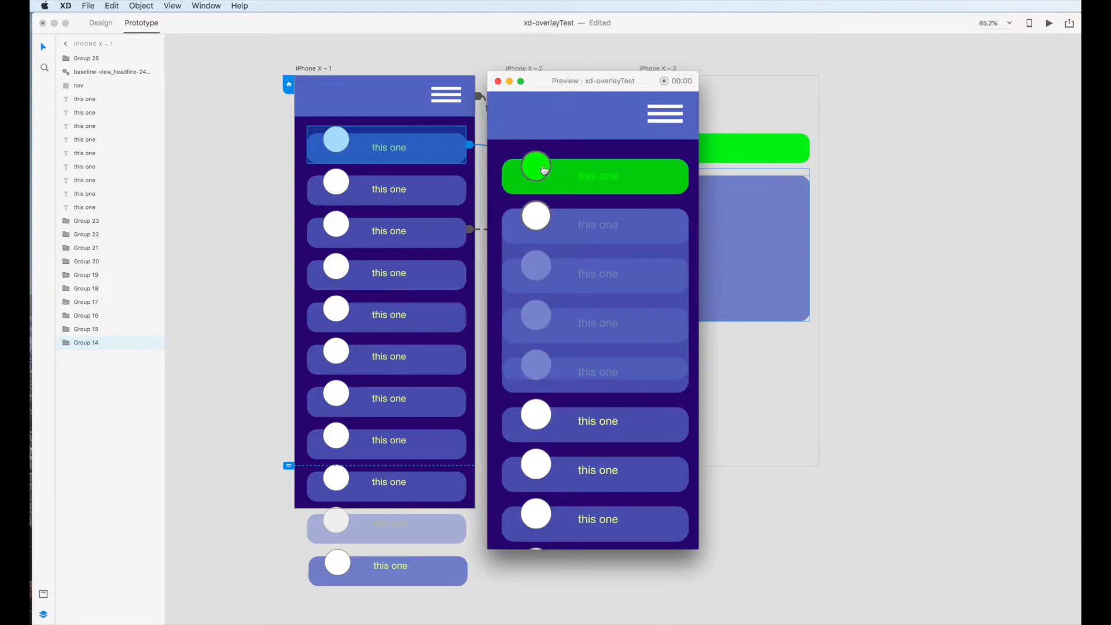
left_click(542, 171)
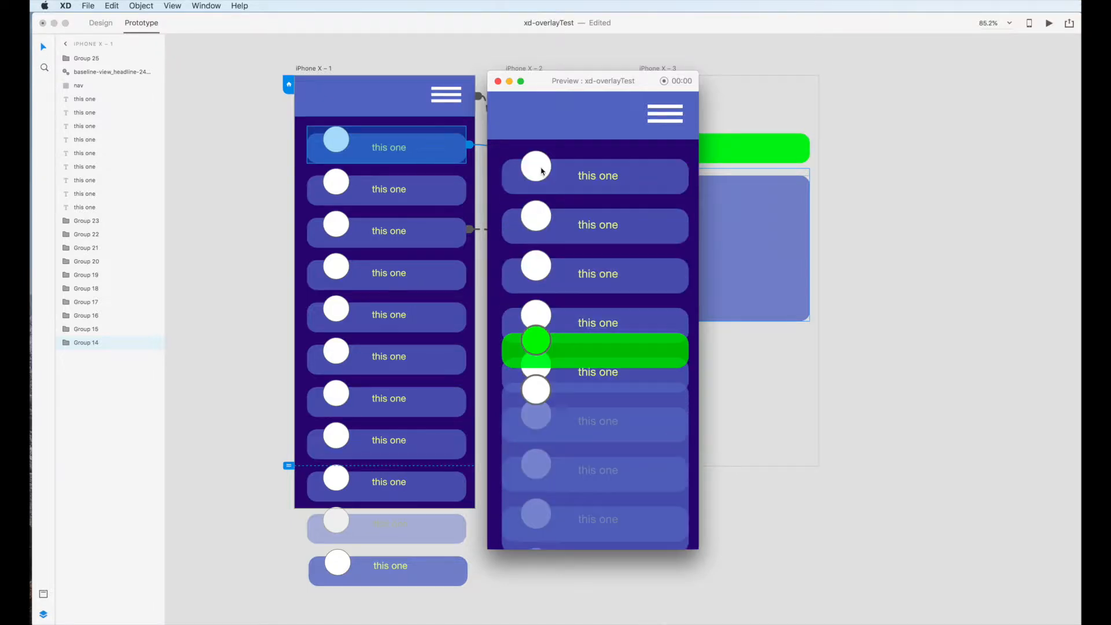
left_click(606, 178)
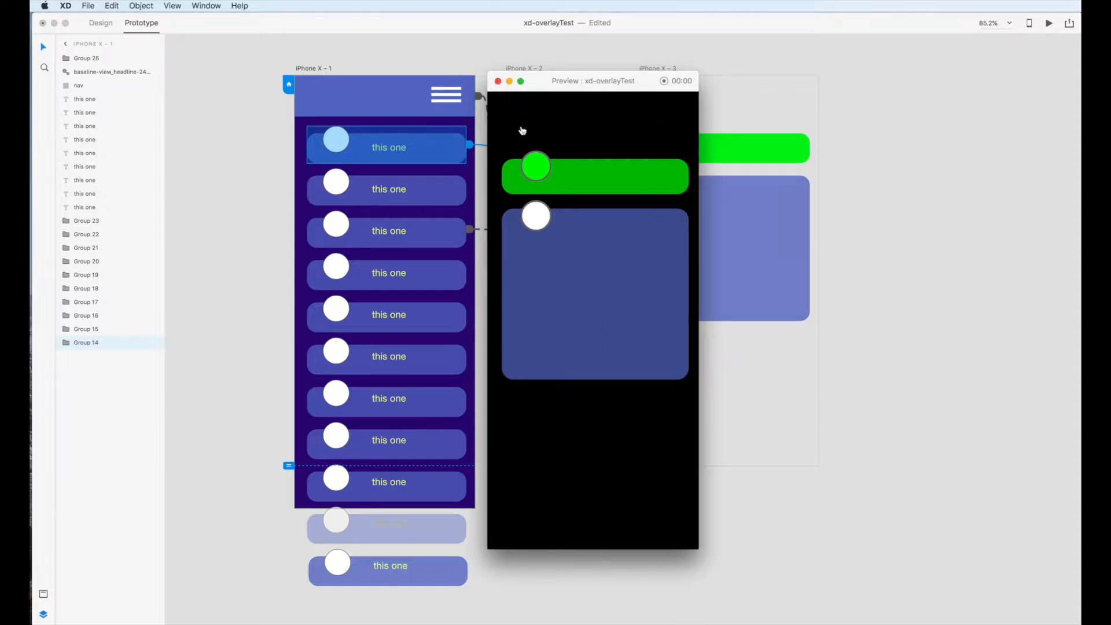
left_click(560, 181)
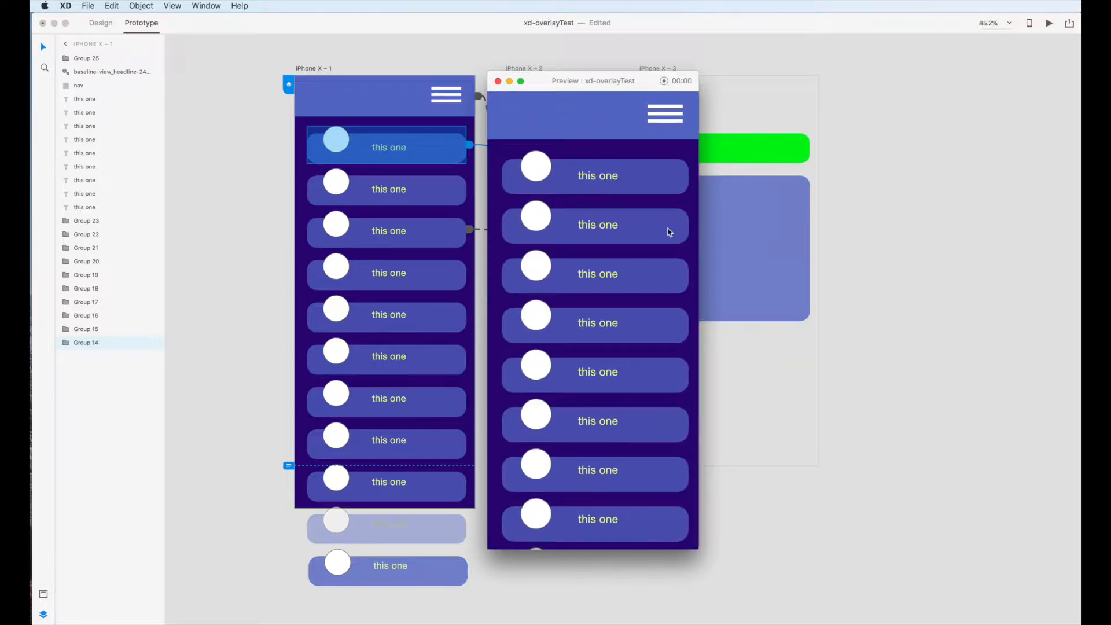
Retest the menu overlay and scroll the list beneath the fixed header, then close the preview.
left_click(679, 118)
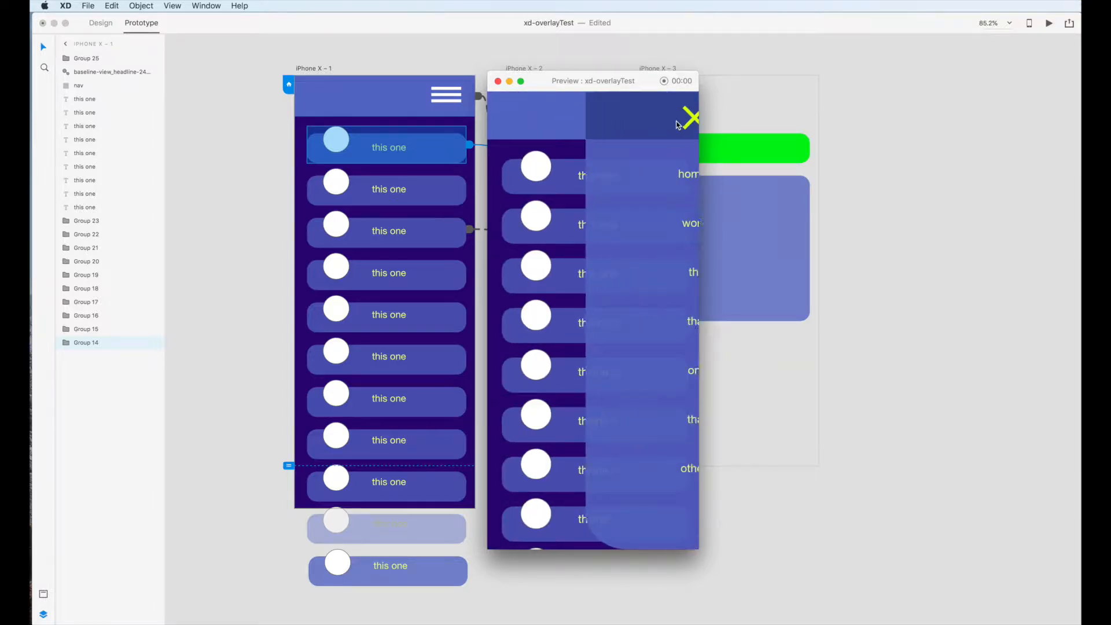
left_click(671, 118)
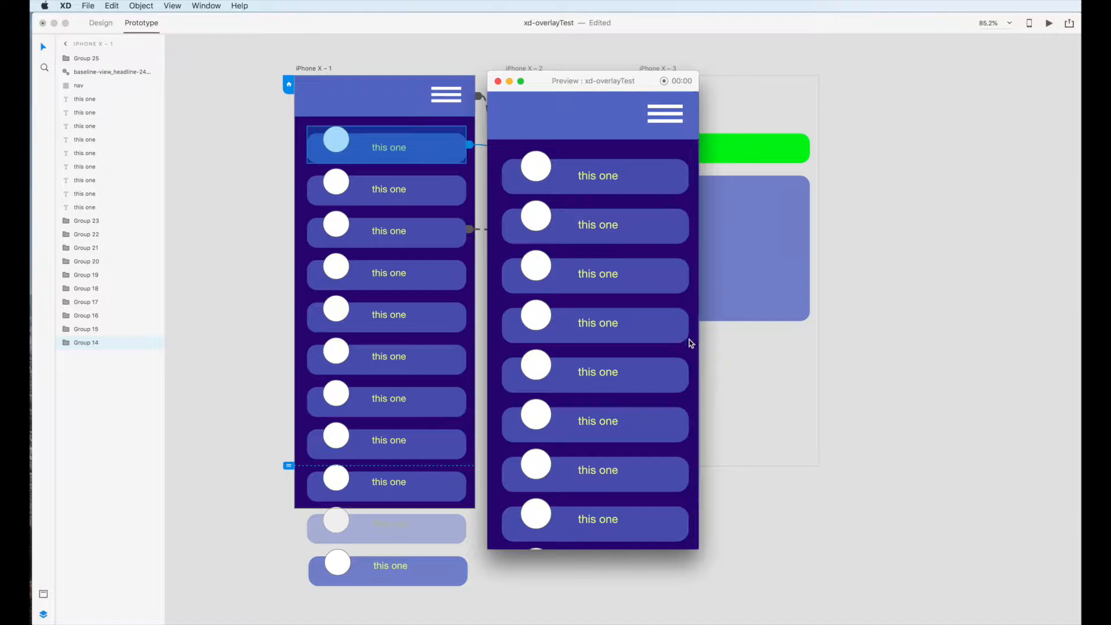
scroll(691, 312, "down", 2)
left_click_drag(692, 304, 588, 156)
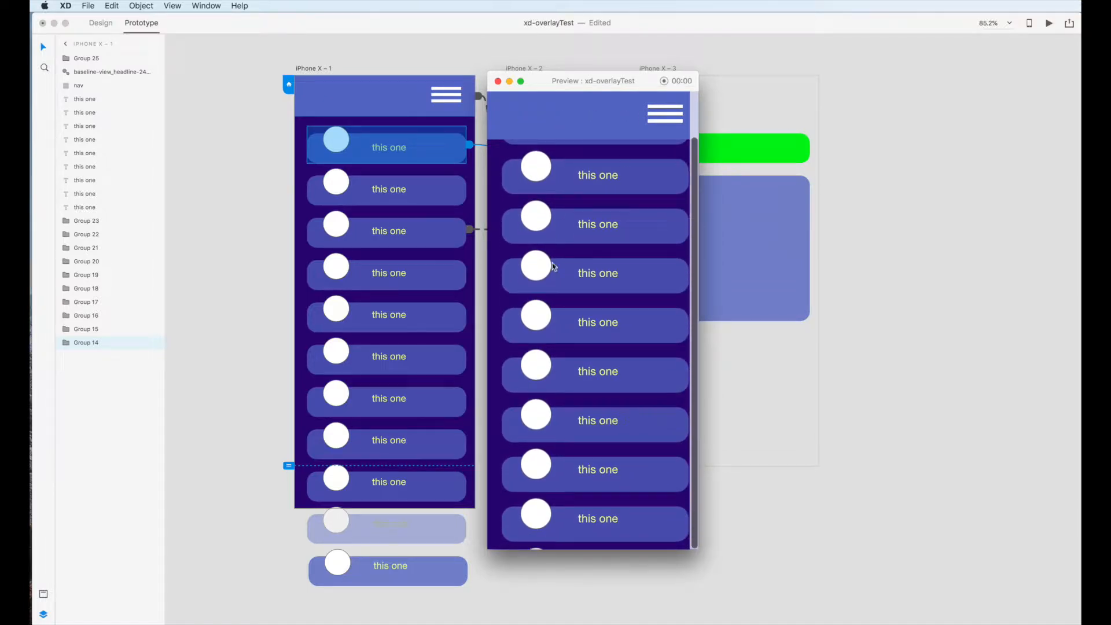
left_click(497, 82)
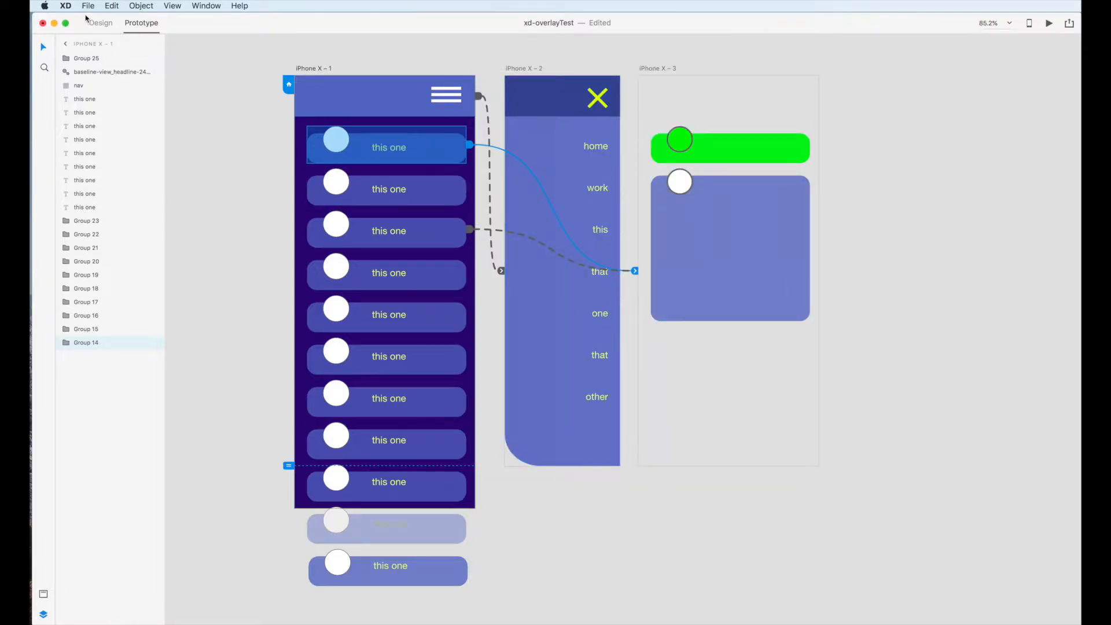
Deselect everything, return to Design mode and view the options for previewing on a device.
left_click(996, 181)
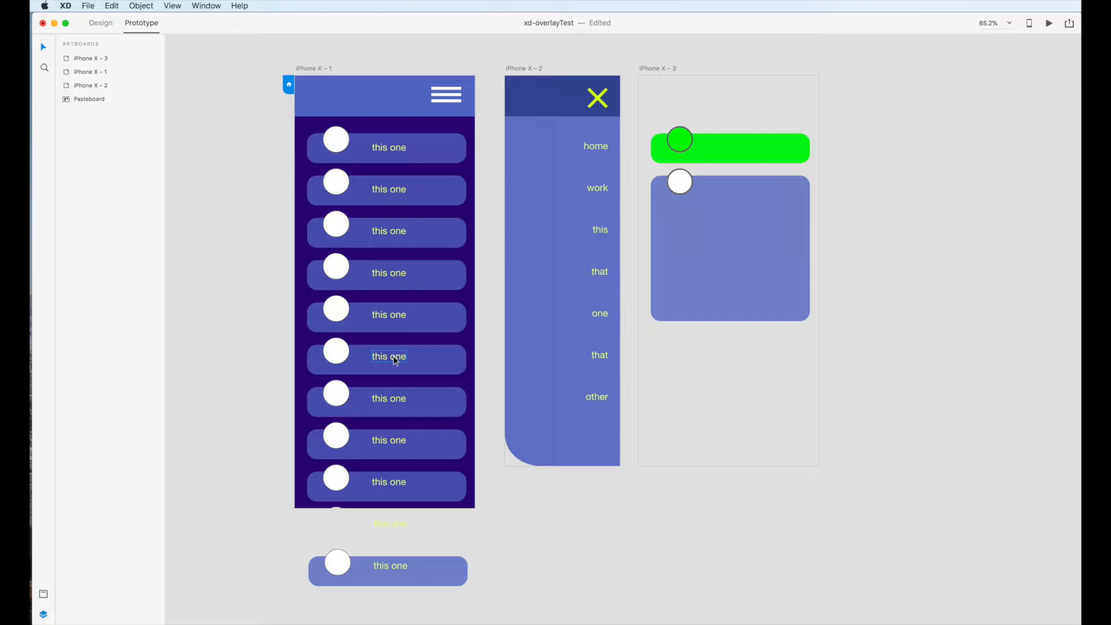
key("ctrl+Tab")
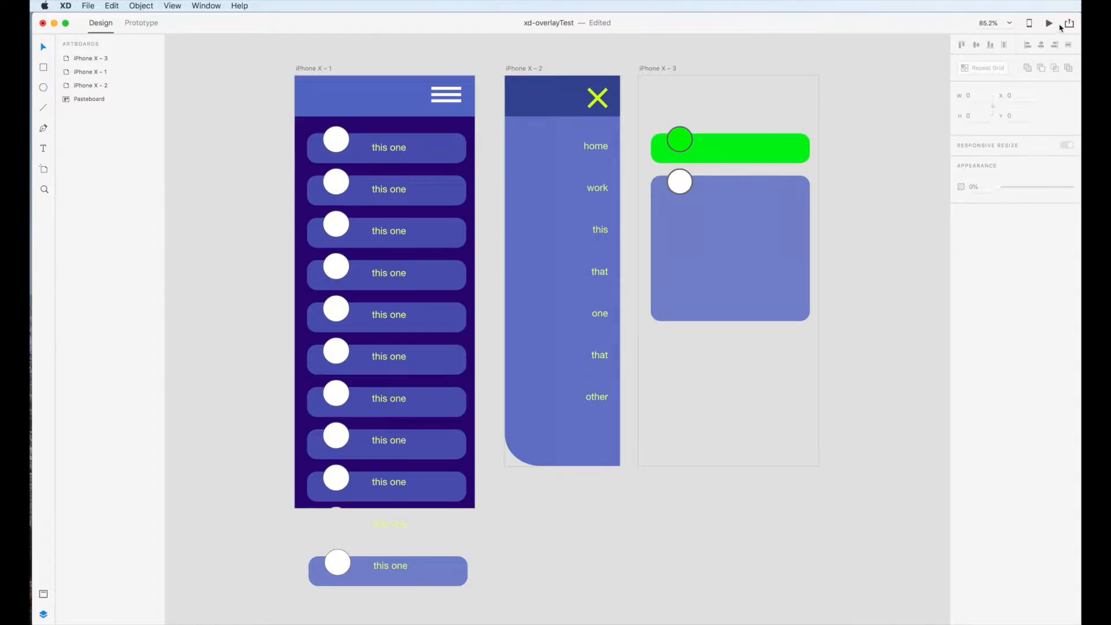
left_click(1029, 24)
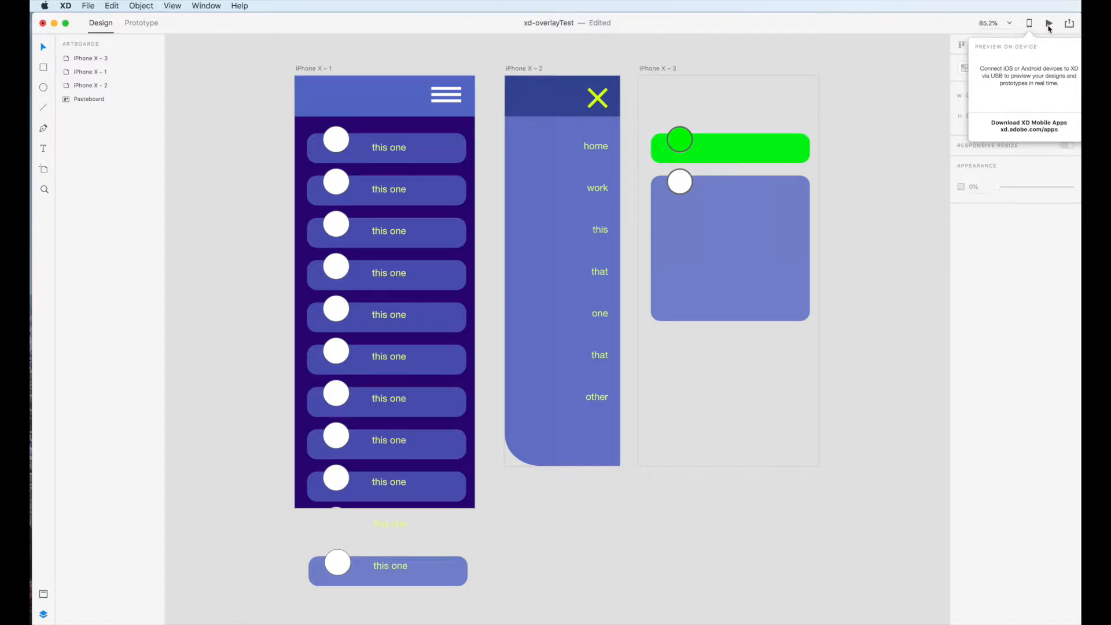
Record a short preview of a list item's overlay opening and closing, and discard the recording without saving.
left_click(1049, 24)
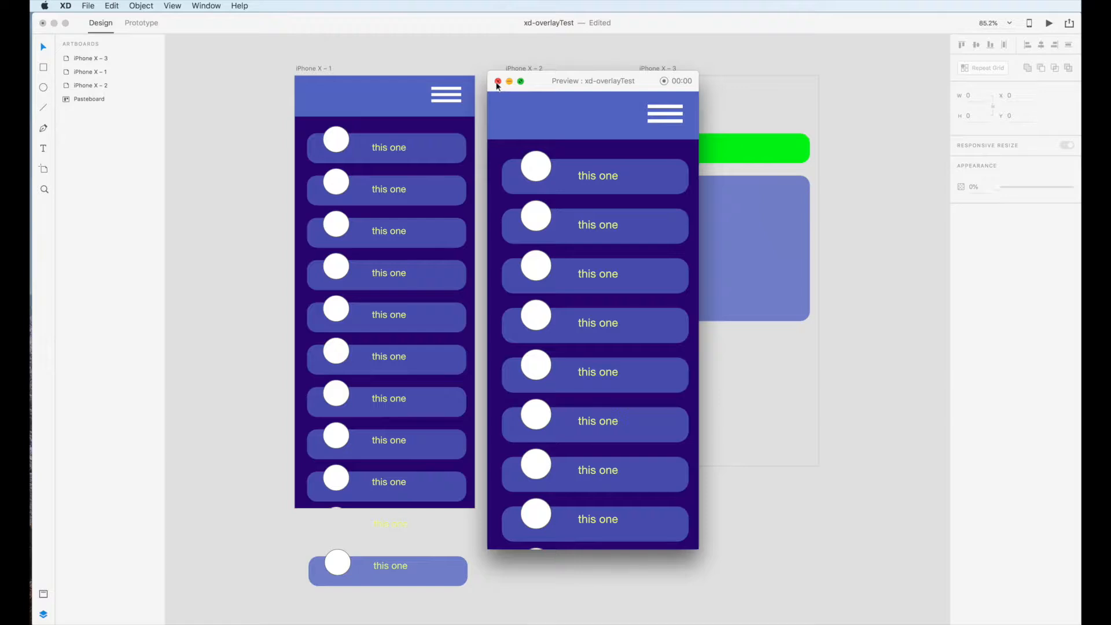
left_click(664, 80)
left_click(598, 265)
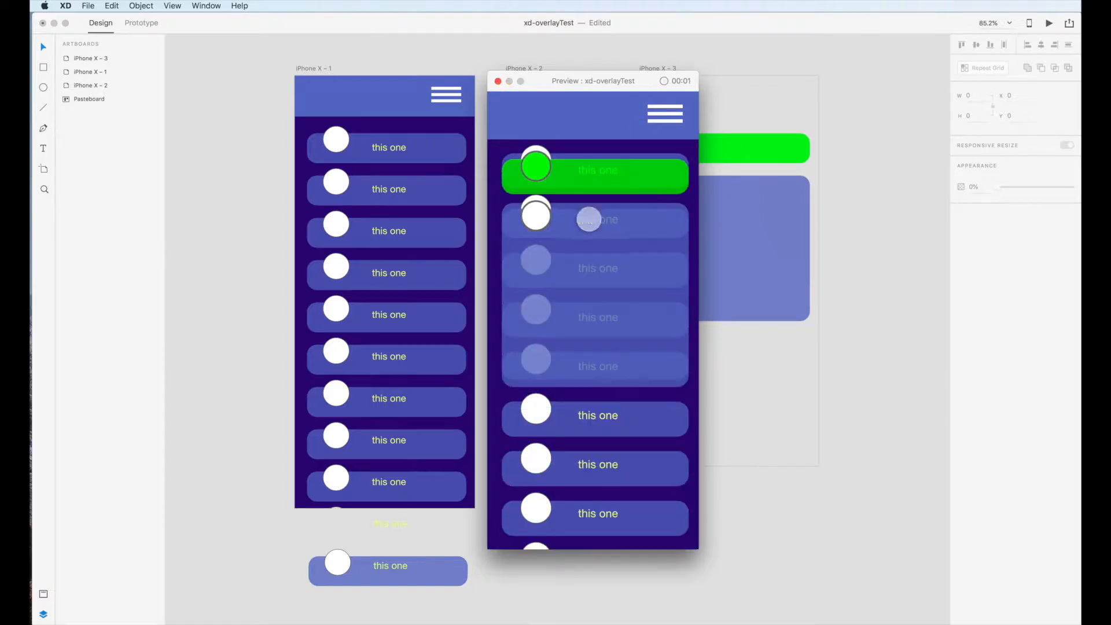
left_click(673, 120)
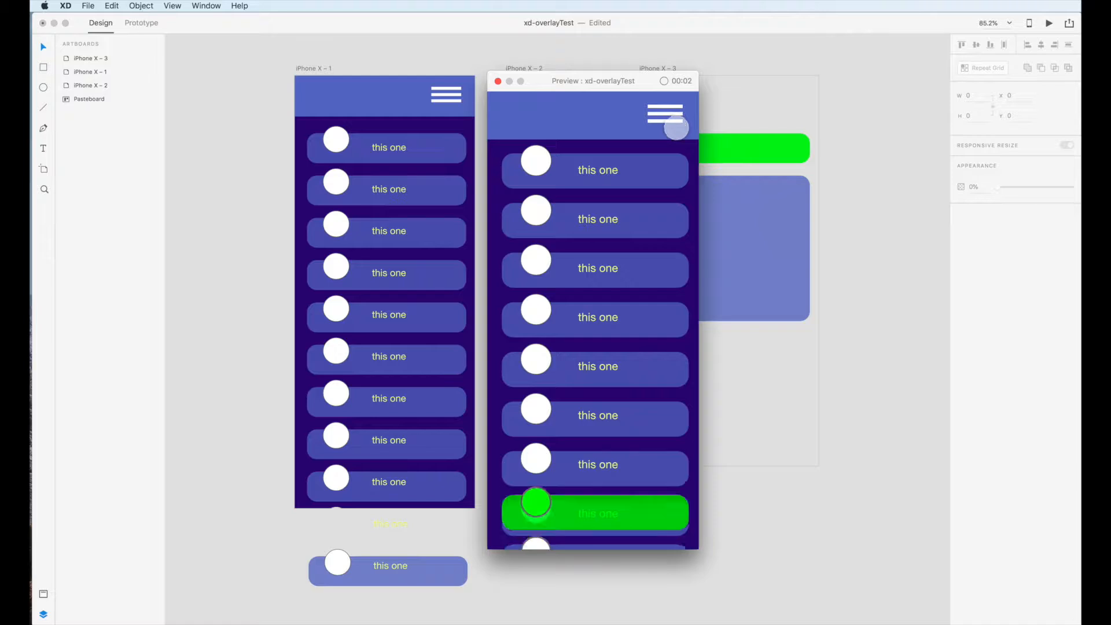
left_click(498, 82)
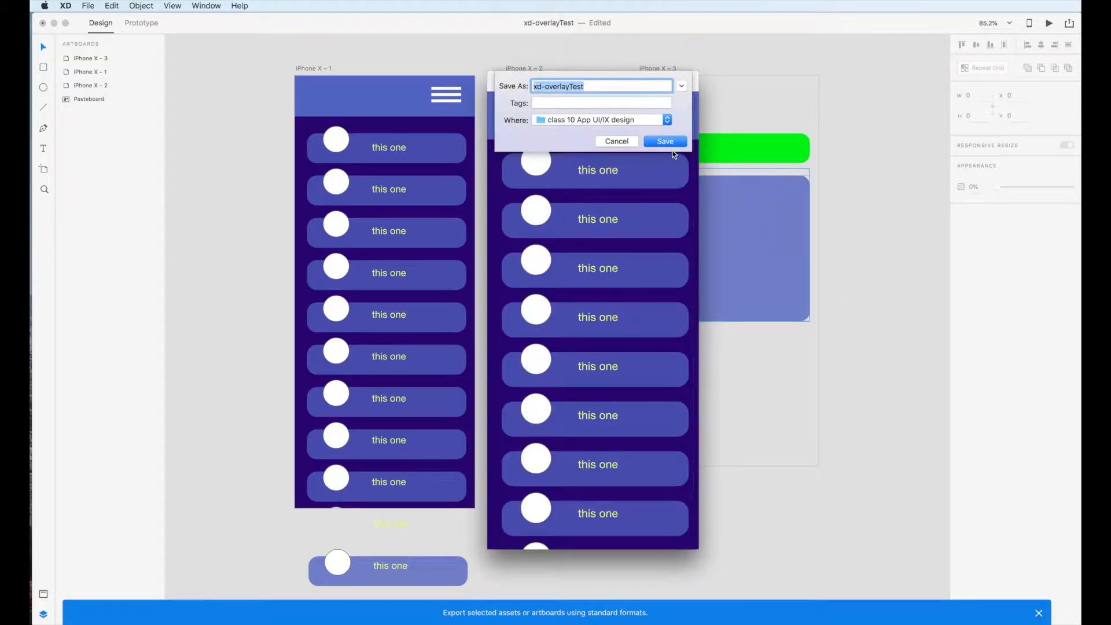
left_click(618, 142)
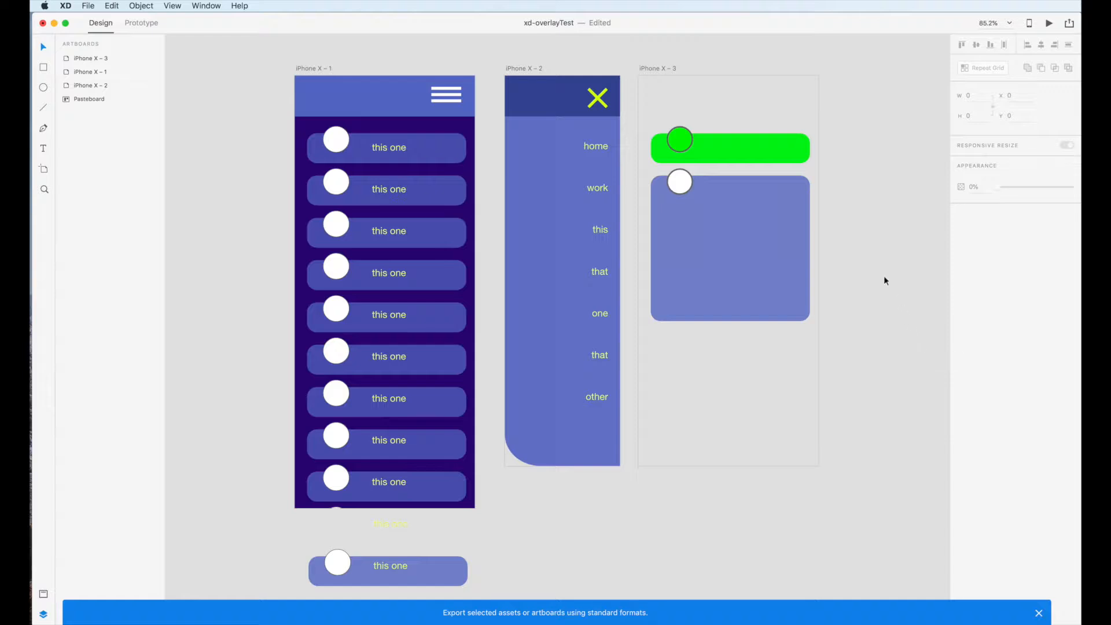
Create a new document with an iPhone 6/7/8 artboard and enlarge its window to fill the screen.
left_click(86, 6)
left_click(94, 20)
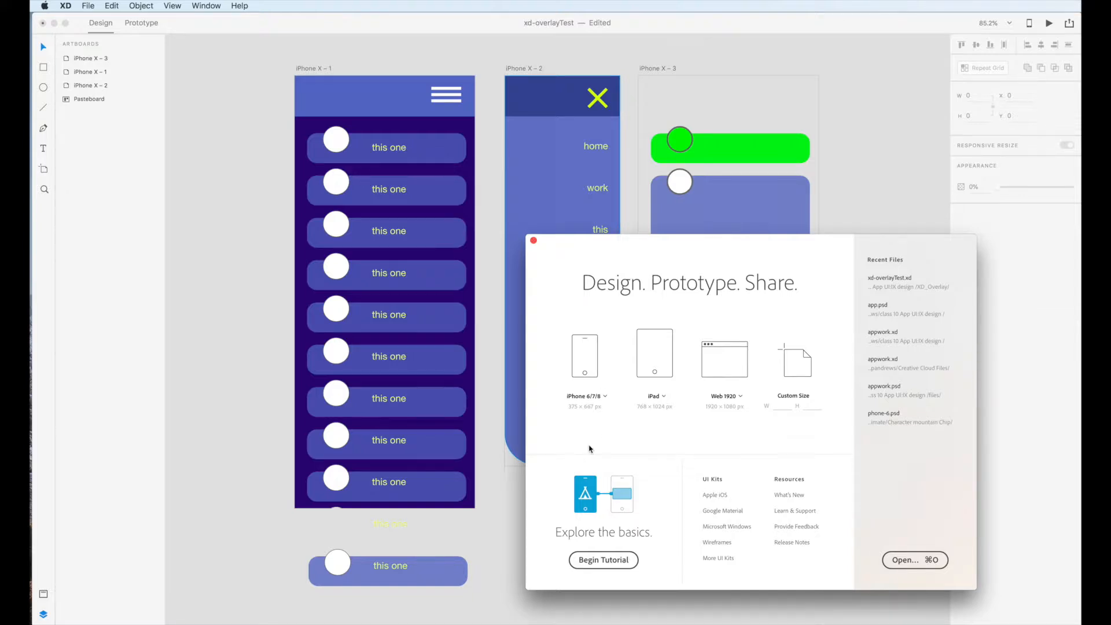
left_click(590, 357)
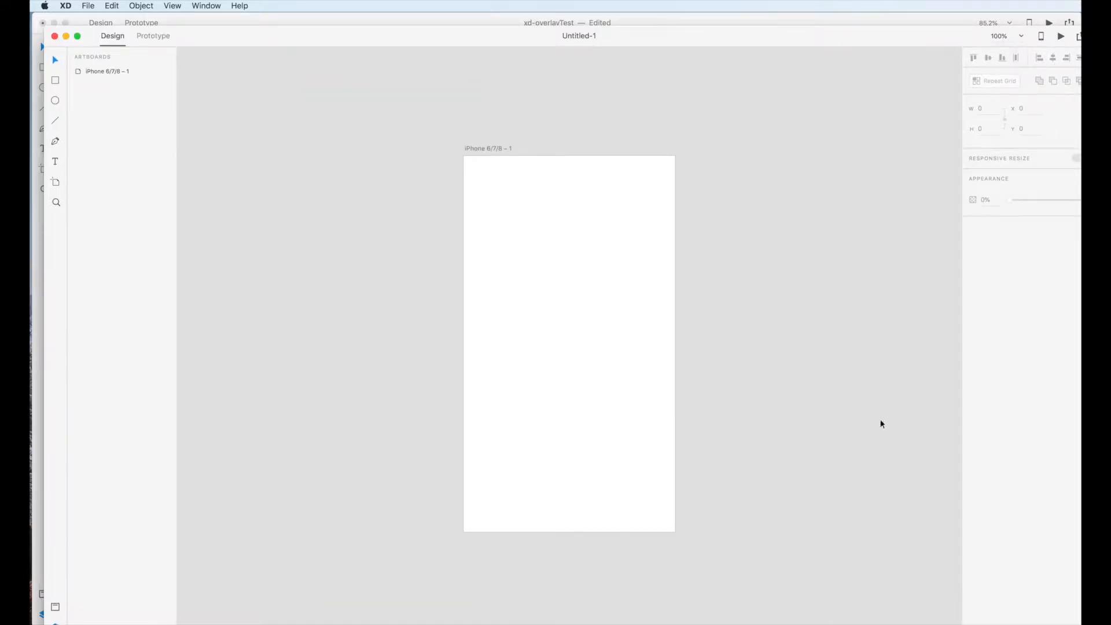
double_click(193, 32)
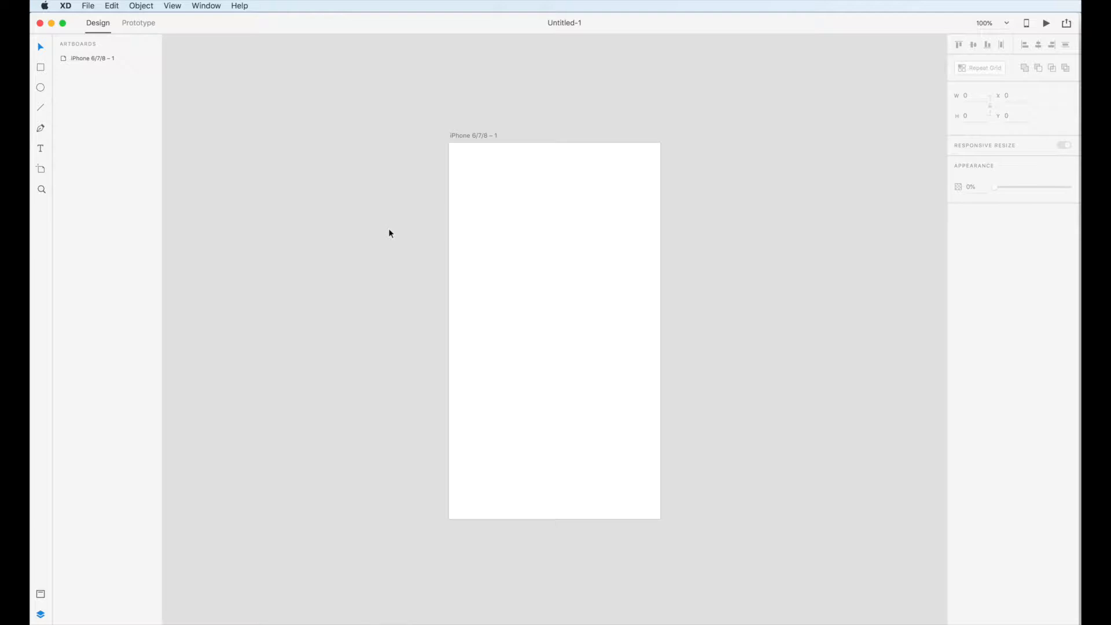
Extend the iPhone 6/7/8 artboard below its viewport to a height of about 755, then set the height to 899.
left_click(98, 60)
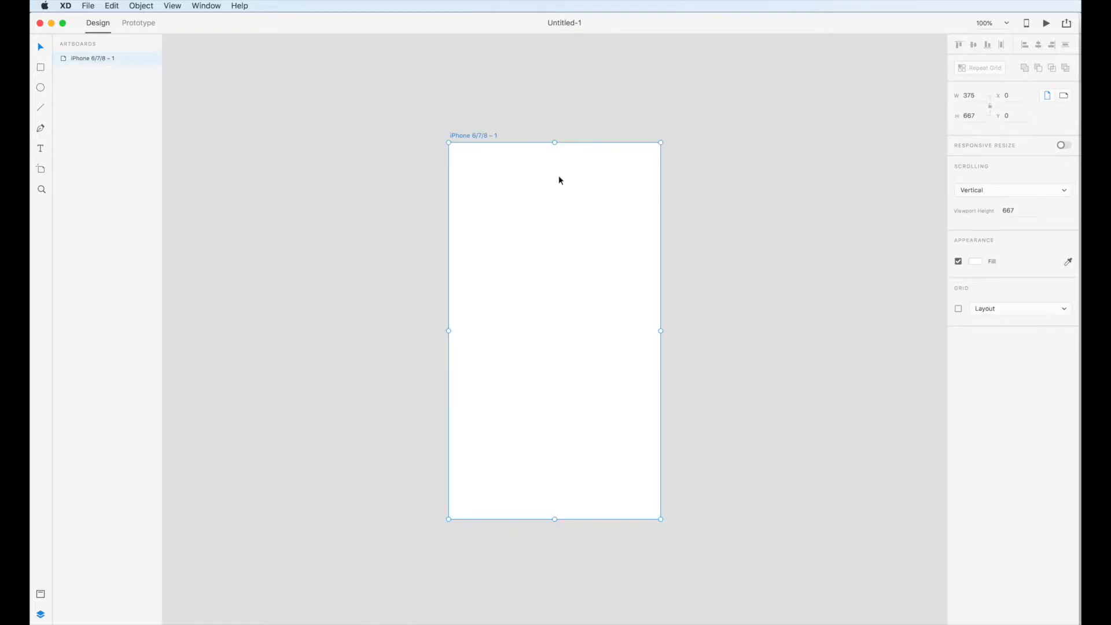
left_click_drag(553, 516, 554, 568)
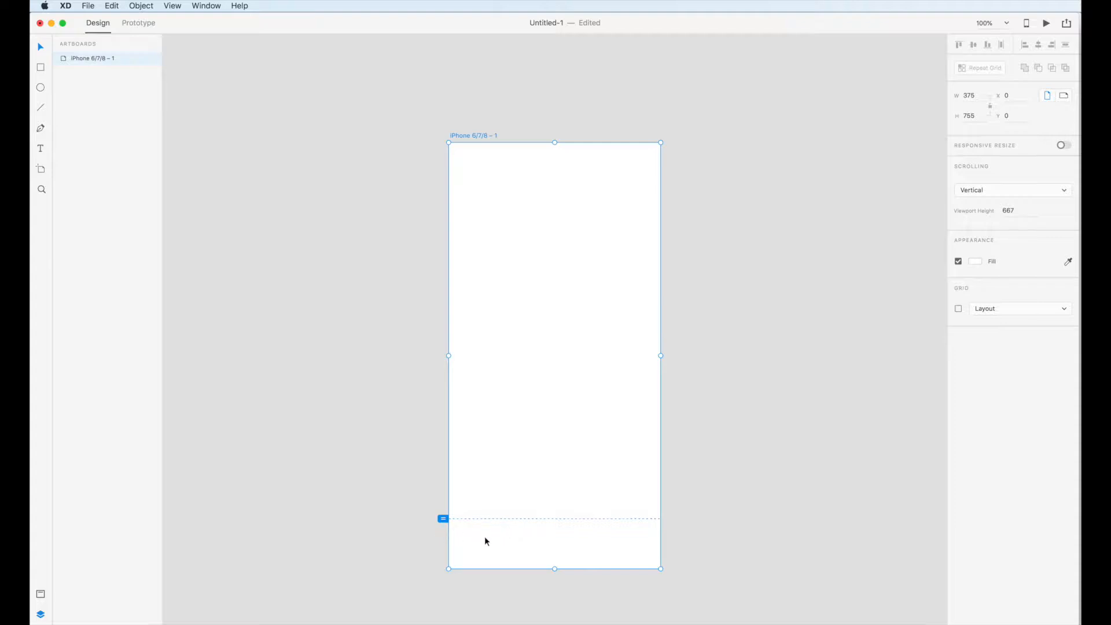
left_click(40, 173)
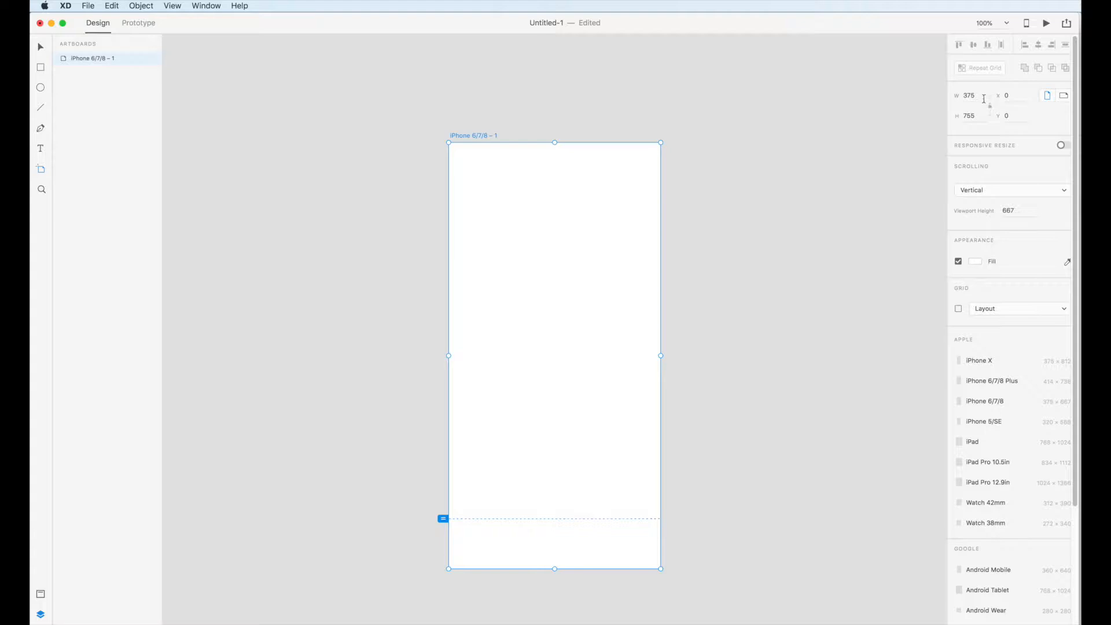
left_click(975, 117)
type("899")
key("Return")
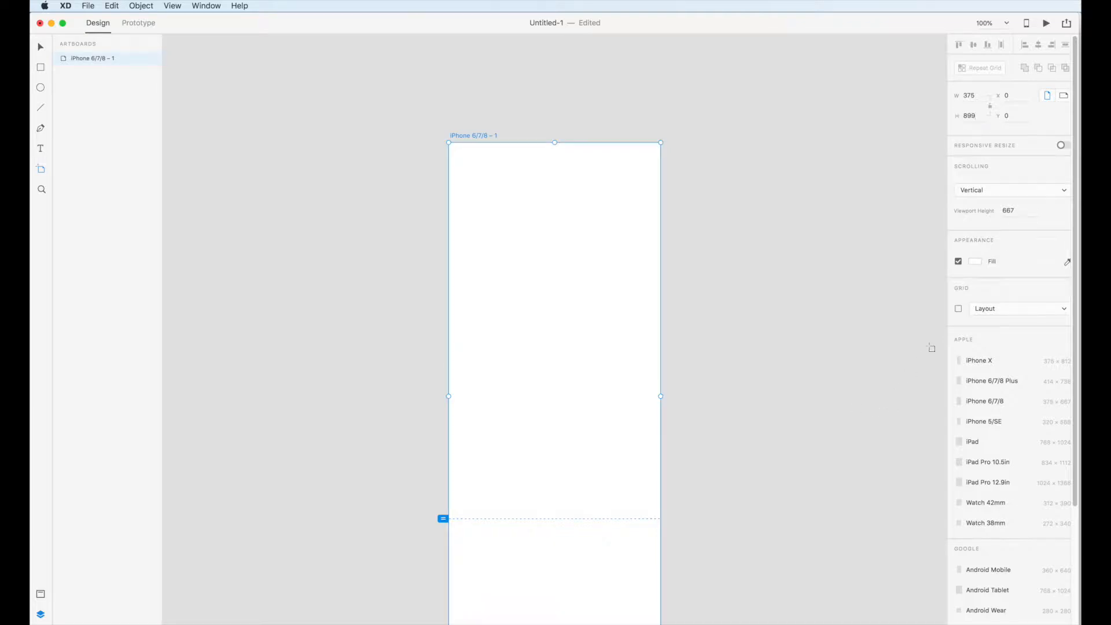
left_click_drag(1075, 345, 1078, 383)
key("space")
left_click_drag(699, 463, 659, 396)
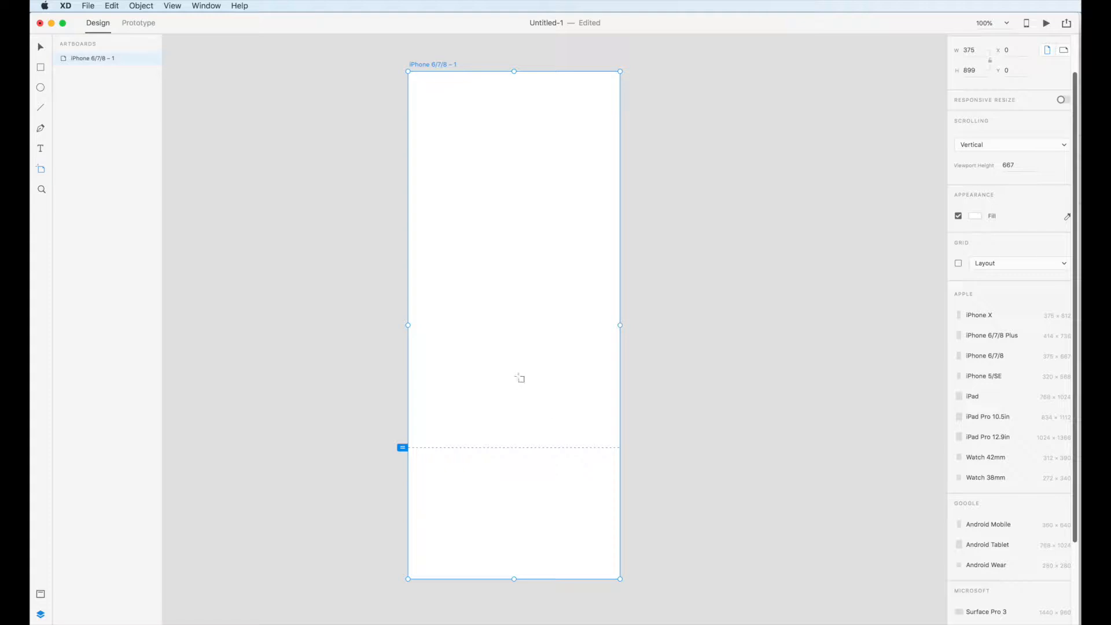
Replace the artboard with an iPhone X preset artboard and switch it to landscape orientation.
key("Delete")
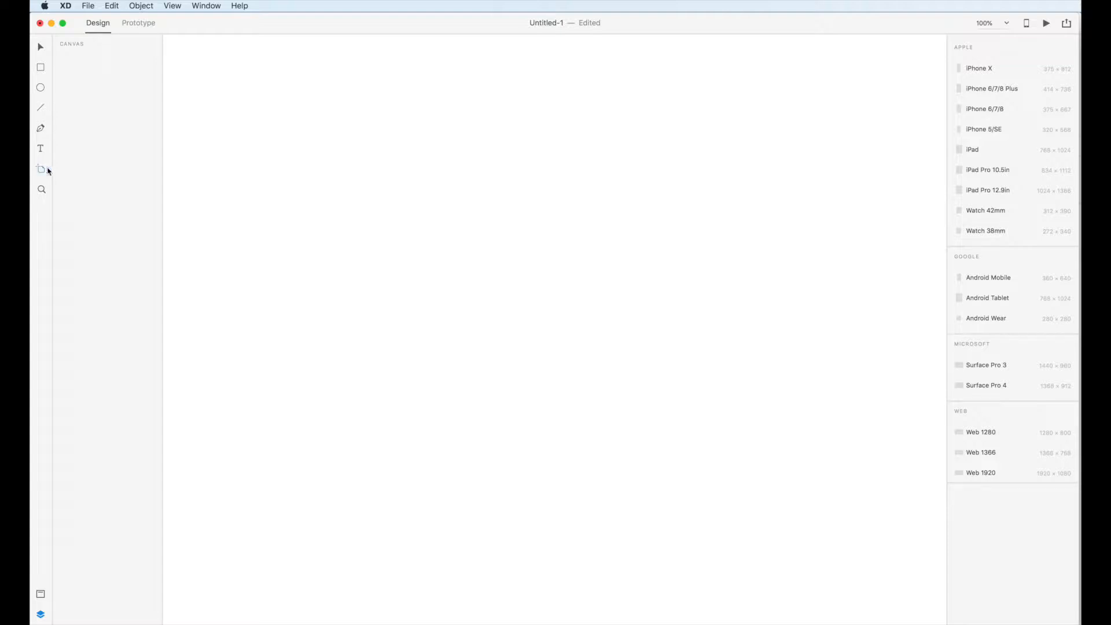
left_click(972, 70)
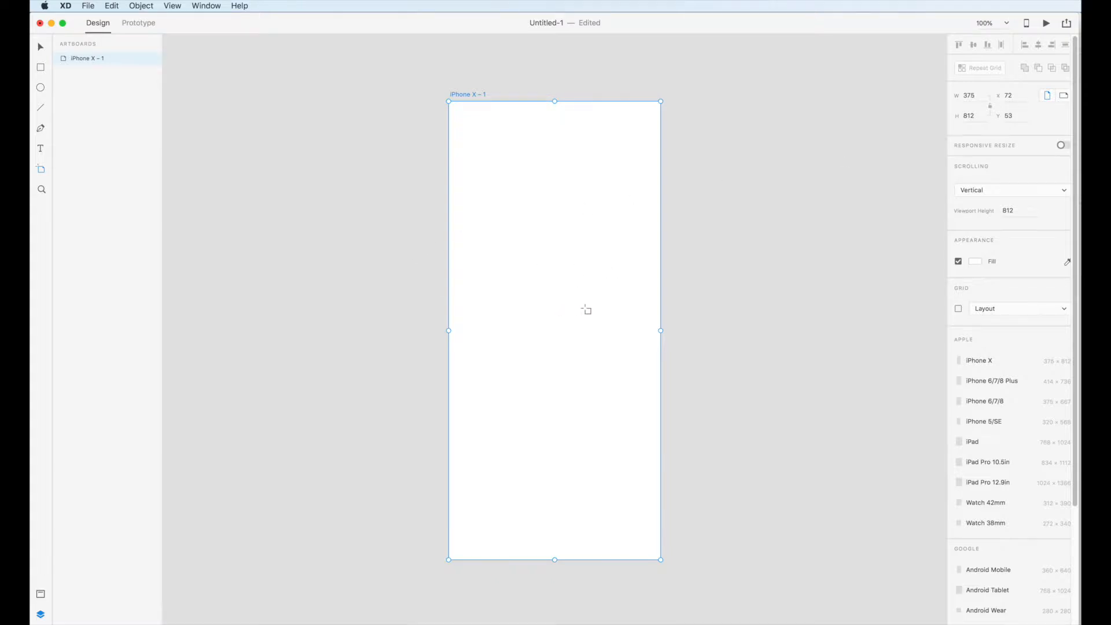
left_click(1064, 97)
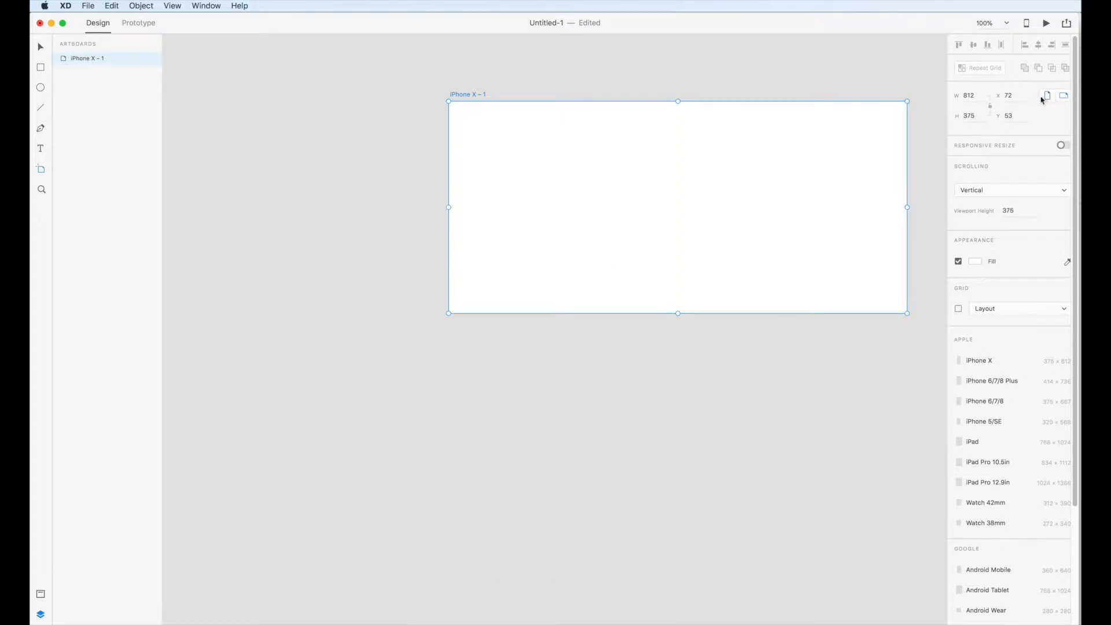
Switch the iPhone X artboard back to portrait orientation.
left_click(1047, 96)
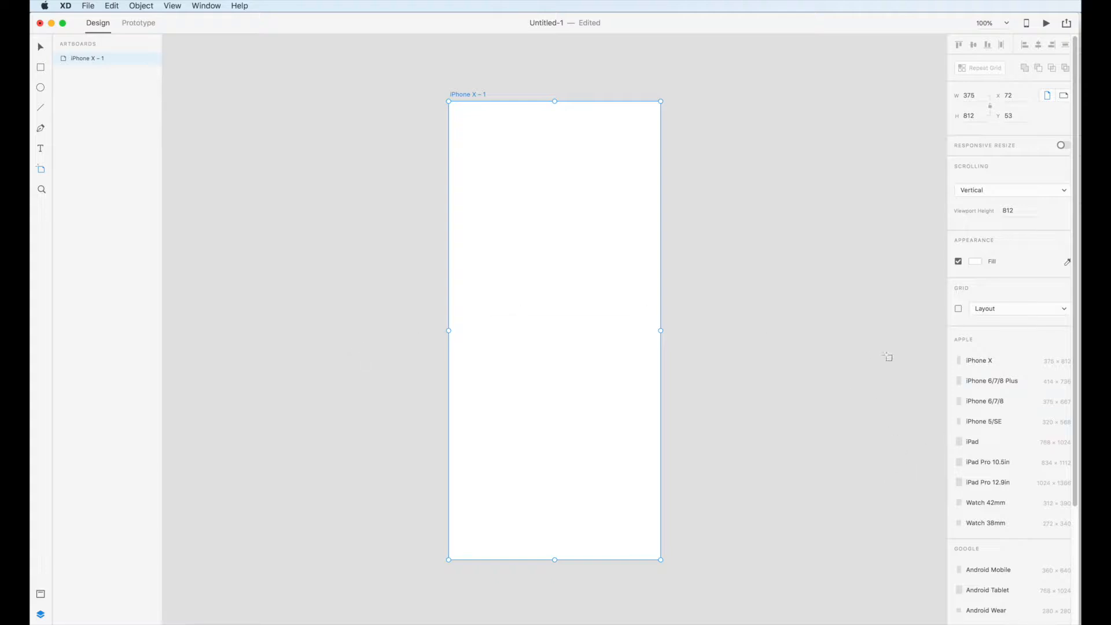
Turn on the artboard's layout grid and try separate margins for each side before returning to linked left and right margins.
left_click(957, 309)
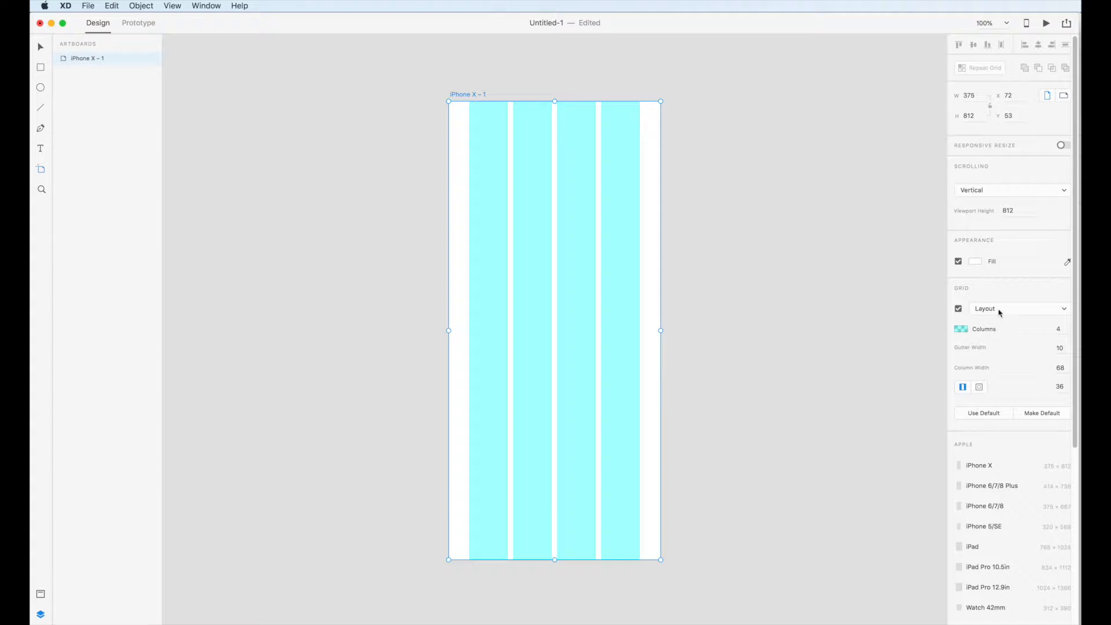
left_click(978, 388)
left_click(962, 388)
left_click(979, 388)
left_click(962, 387)
Change the artboard's grid to a square grid with a square size of 16.
left_click(1033, 315)
left_click(1025, 319)
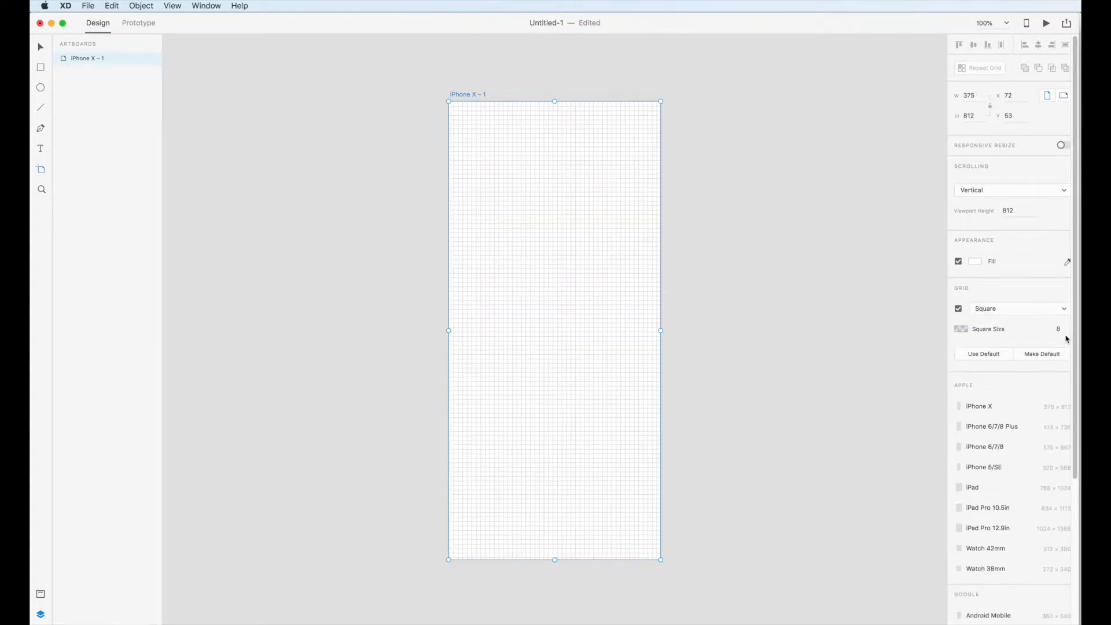
left_click(1063, 328)
type("16")
key("Return")
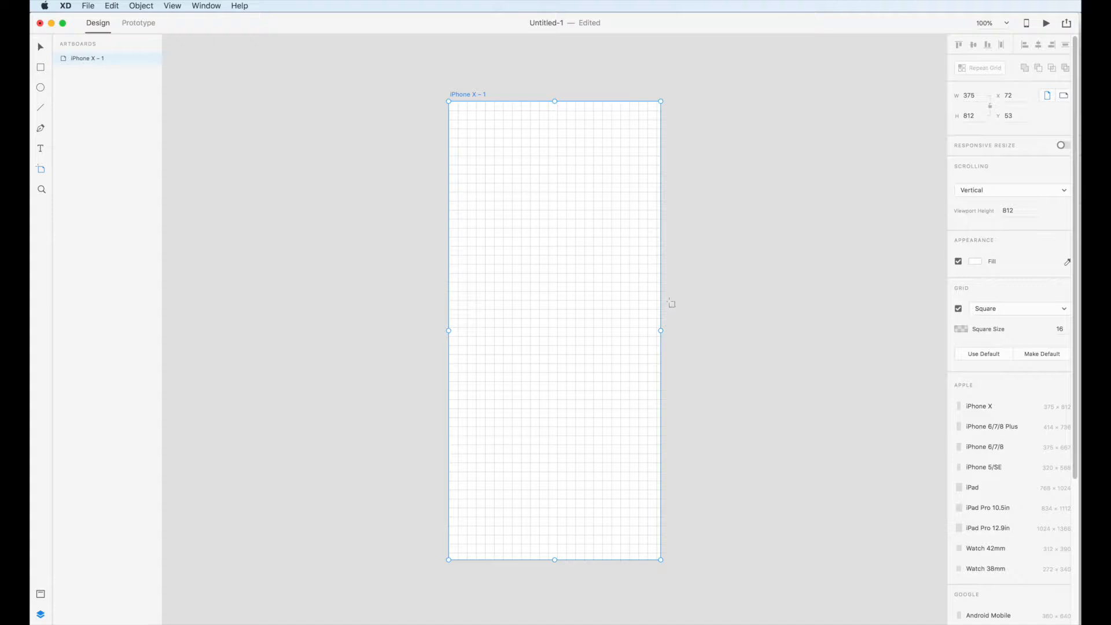
Switch the artboard's grid type back to Layout and turn the grid off.
left_click(1024, 308)
left_click(1018, 300)
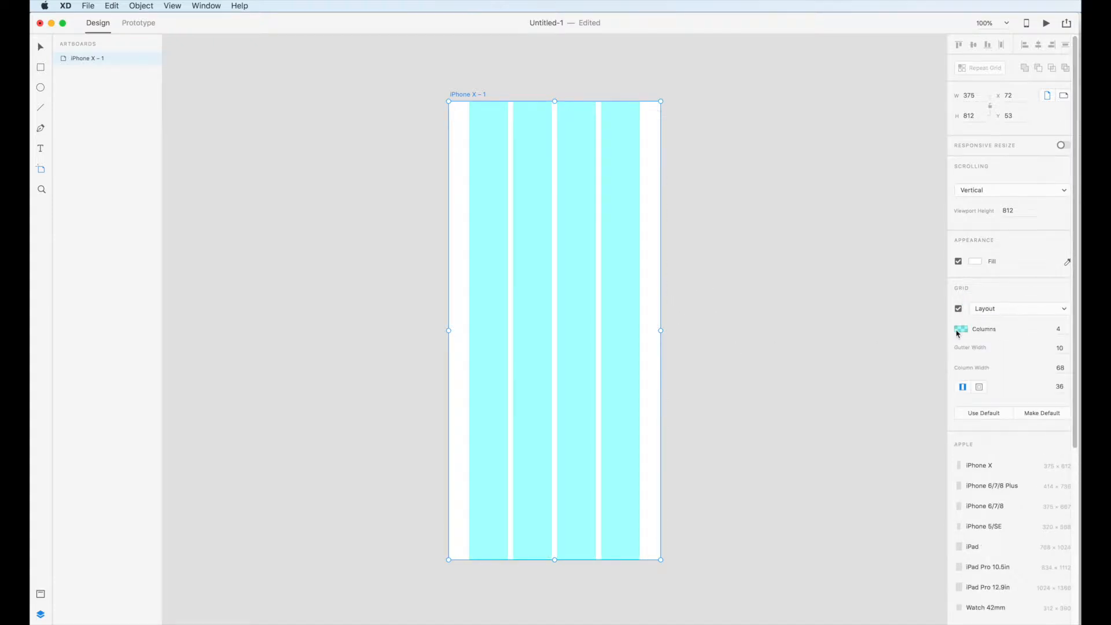
left_click(957, 311)
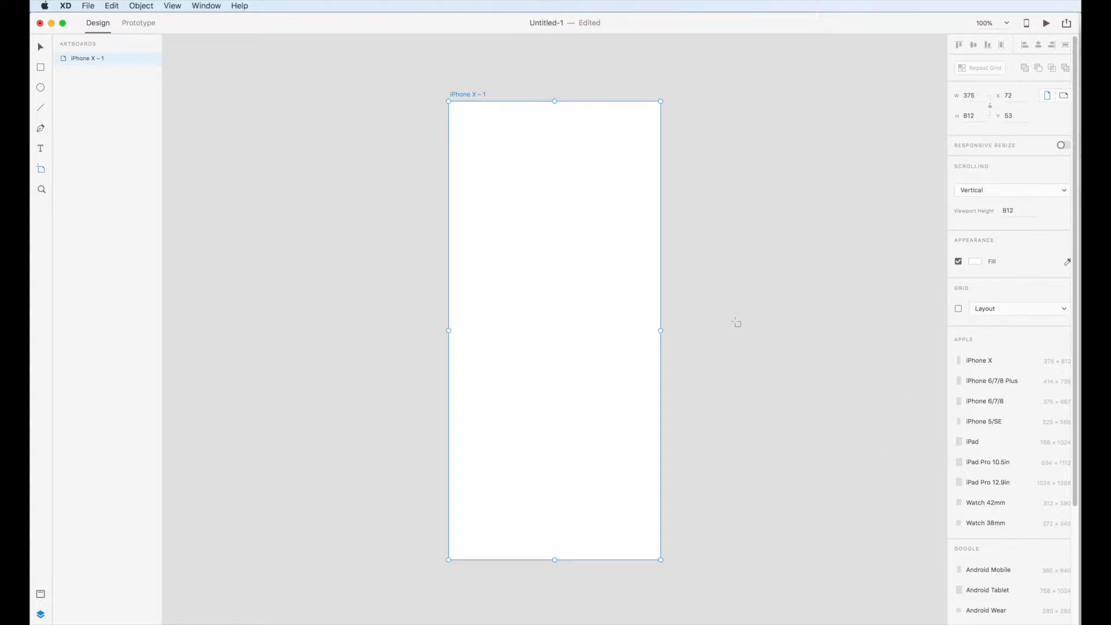
Try several blue shades for the iPhone X artboard's fill and settle on the dark blue #37669D.
left_click(974, 261)
left_click(937, 241)
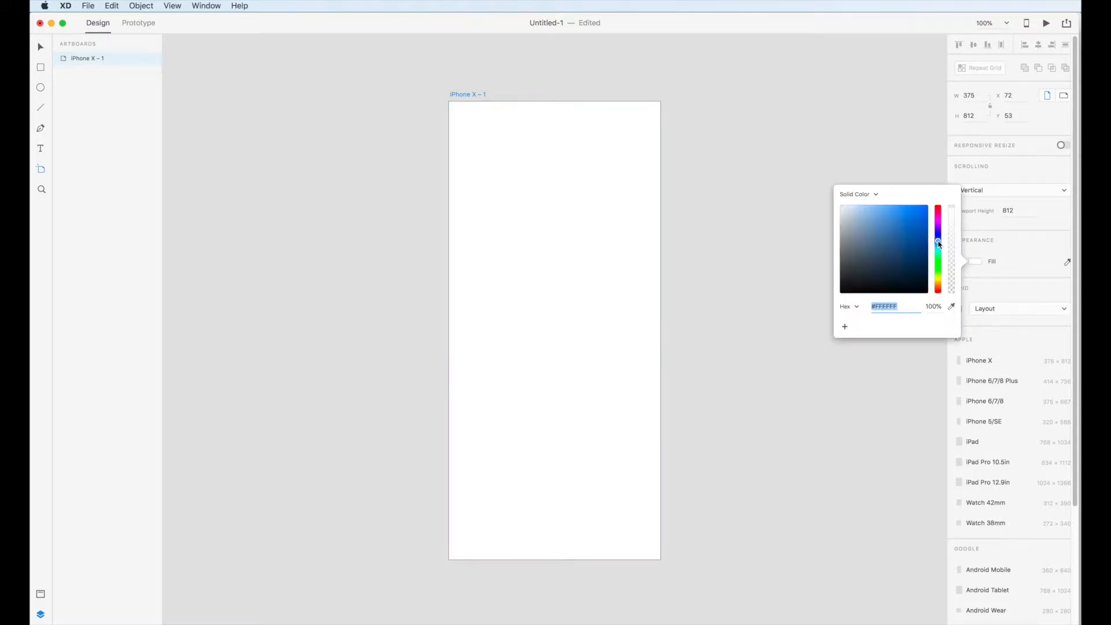
left_click(909, 221)
left_click(911, 241)
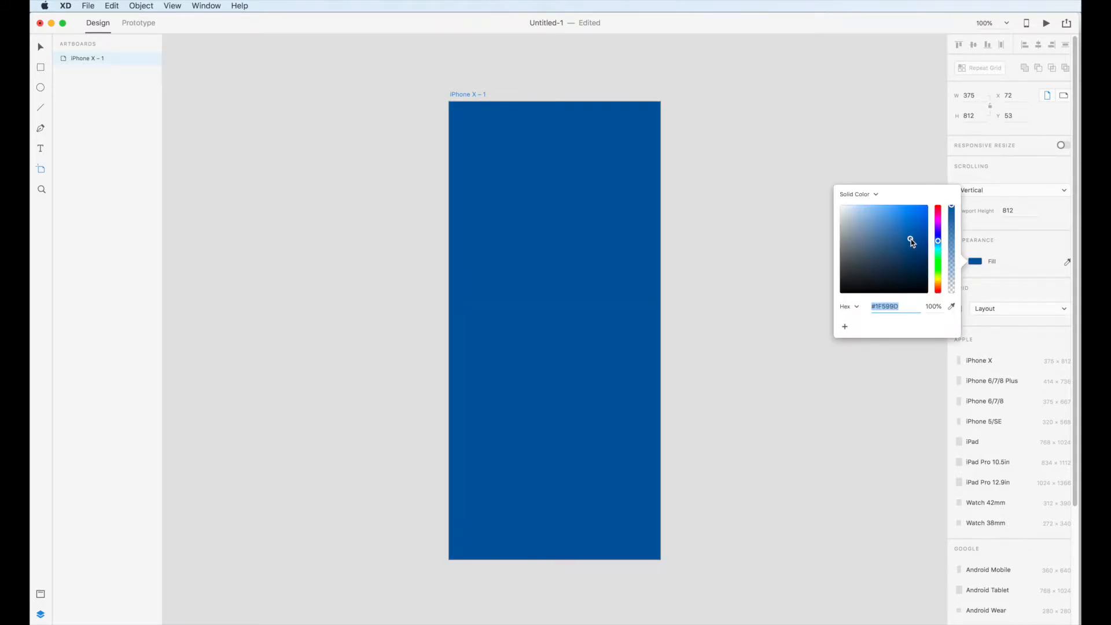
left_click(919, 216)
left_click(927, 235)
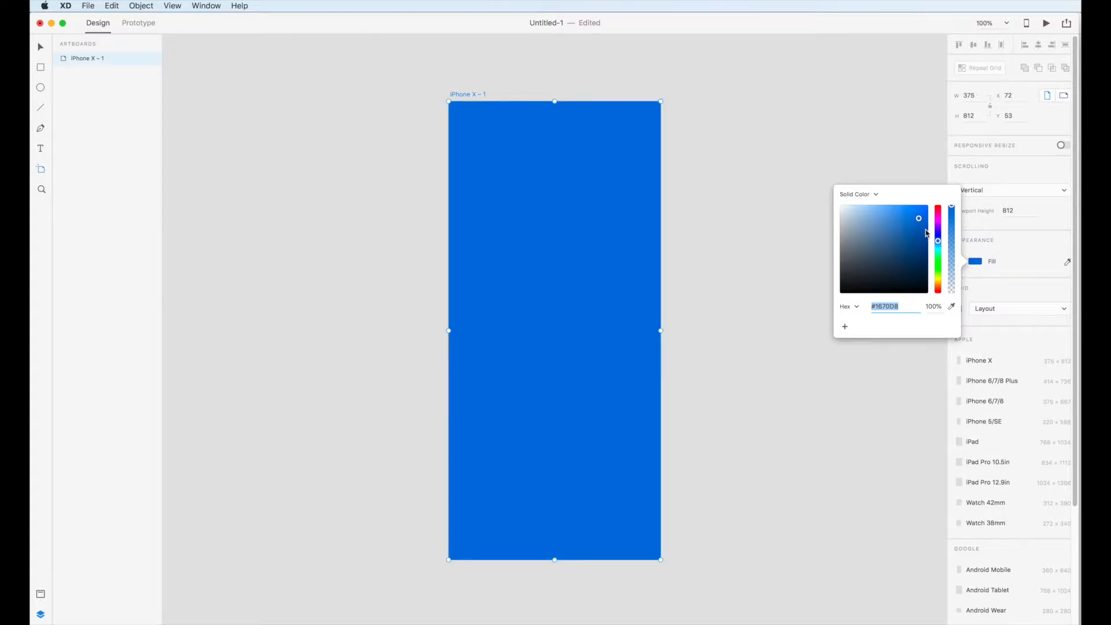
left_click(925, 214)
left_click(913, 244)
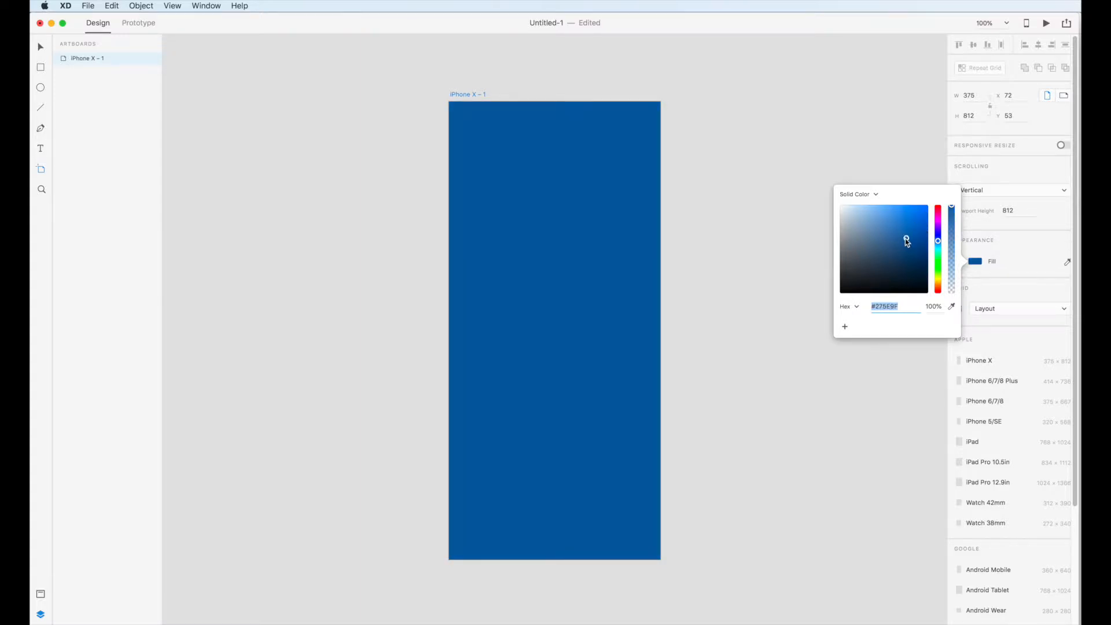
left_click(898, 226)
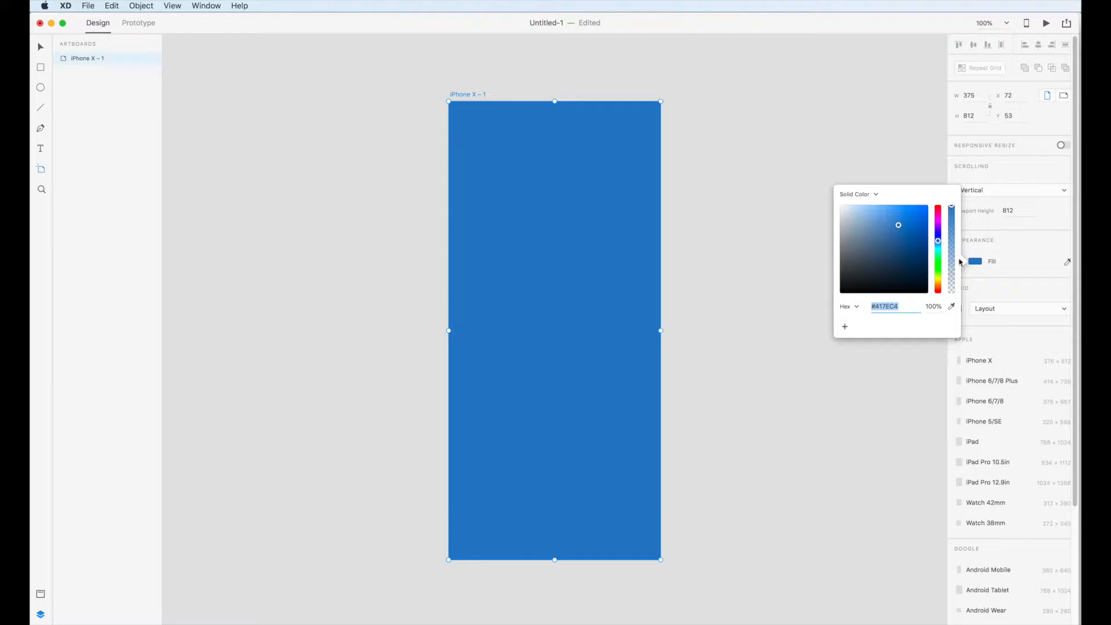
left_click(901, 223)
left_click_drag(902, 224, 898, 242)
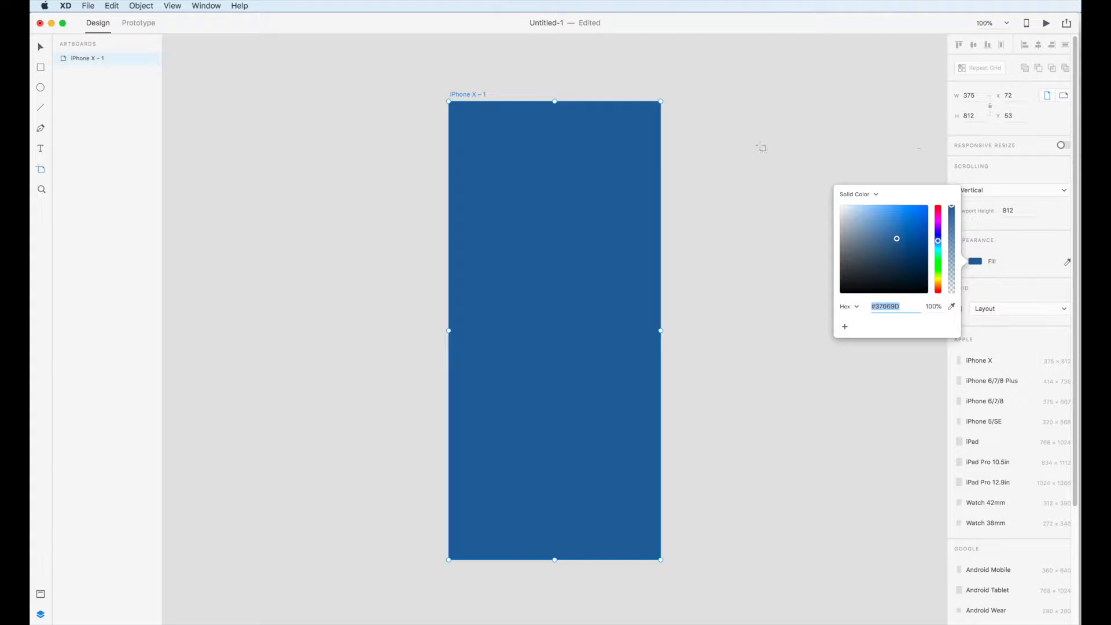
left_click(41, 46)
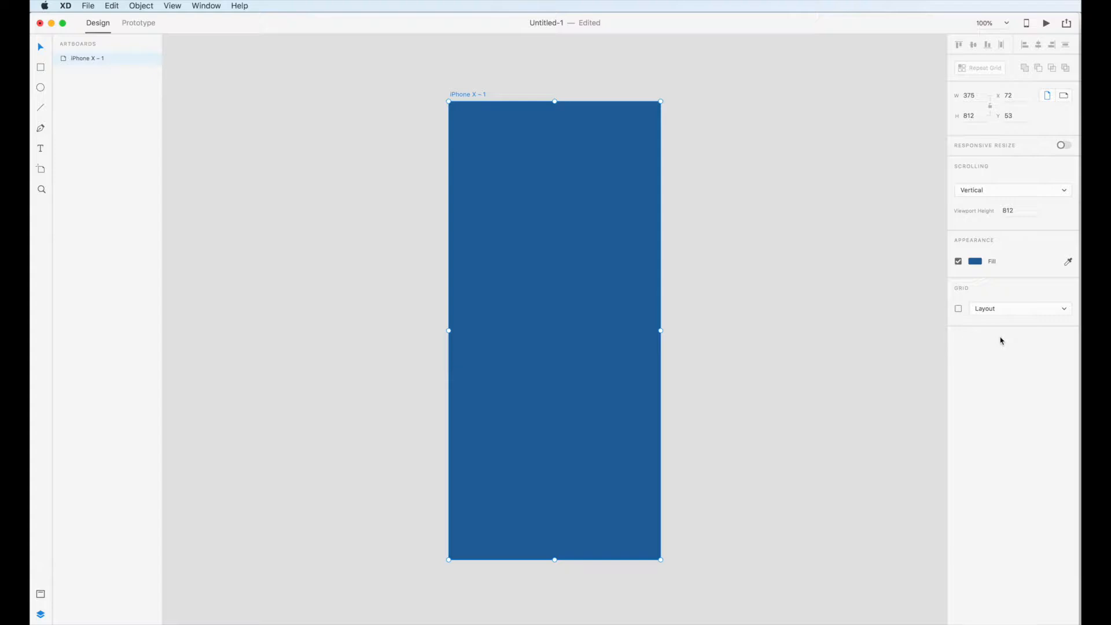
left_click(958, 309)
left_click(958, 309)
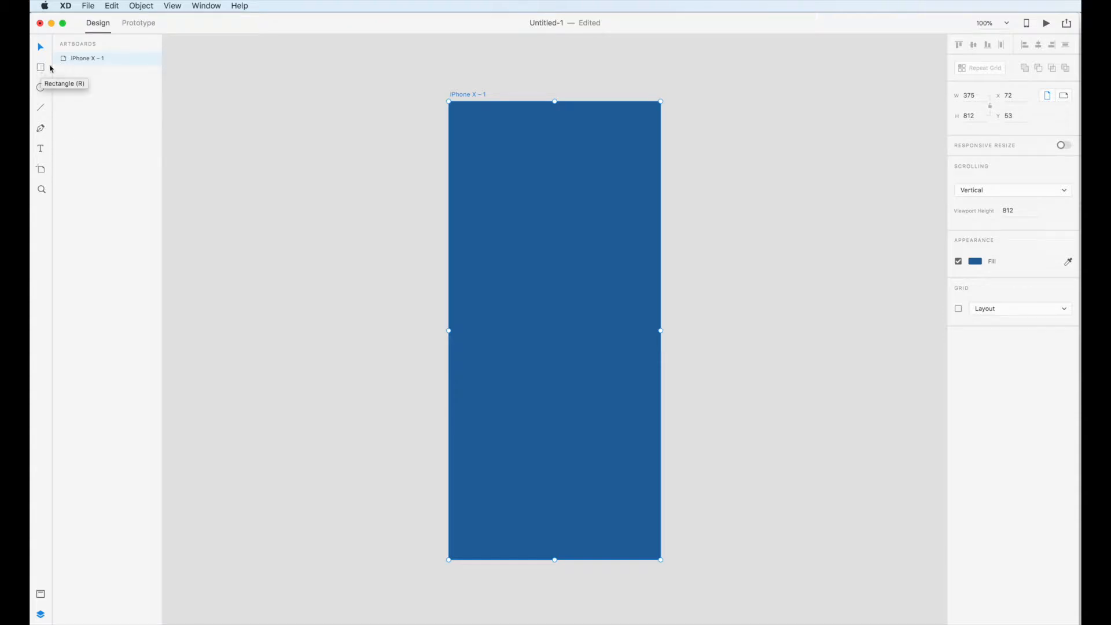
left_click(95, 59)
double_click(96, 59)
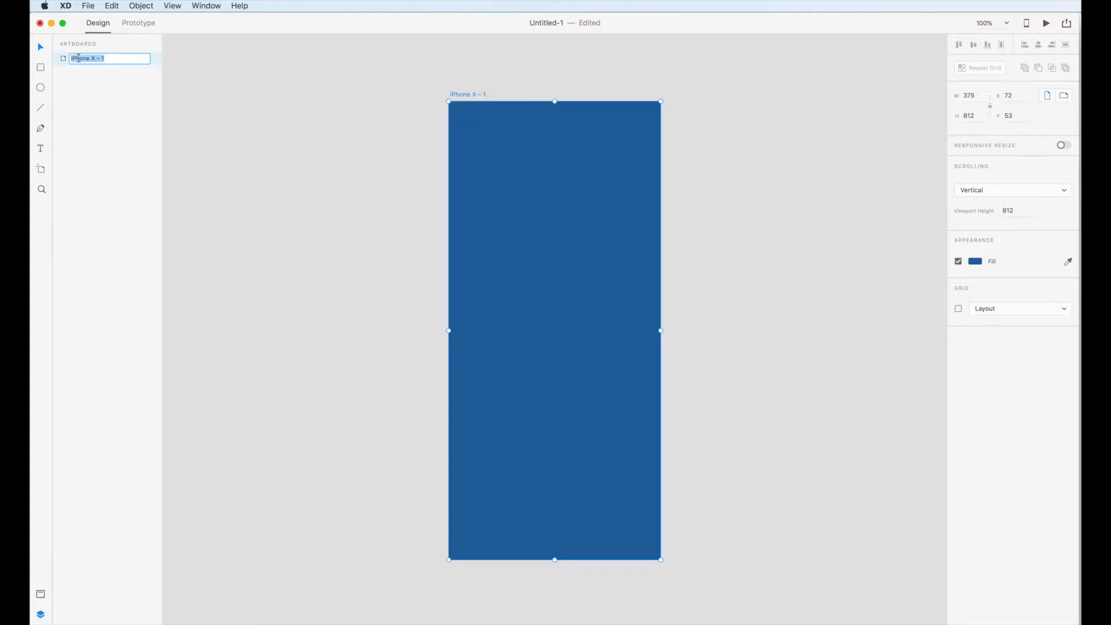
double_click(461, 94)
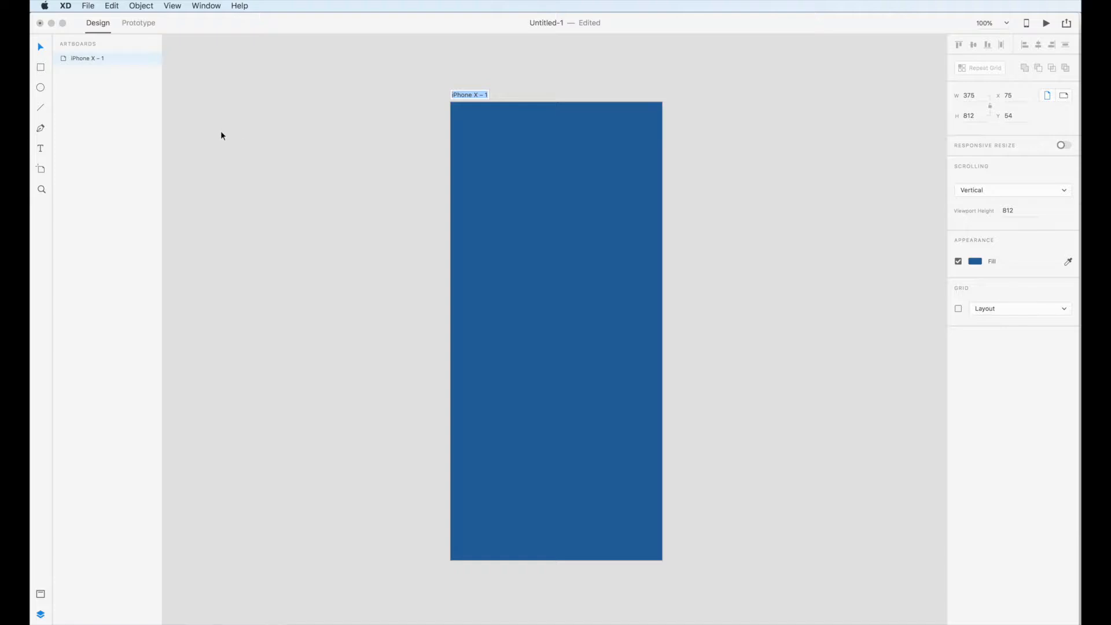
Draw a 375 by 88 header rectangle across the artboard's full width at its upper edge and remove its border.
left_click(41, 69)
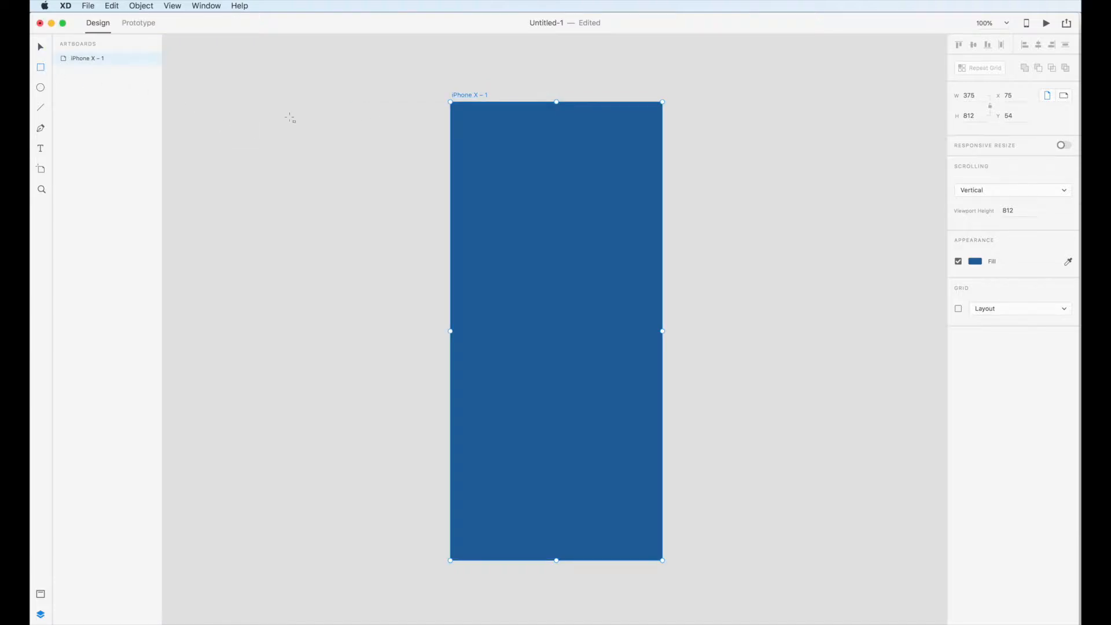
left_click(38, 48)
left_click(304, 104)
left_click(40, 70)
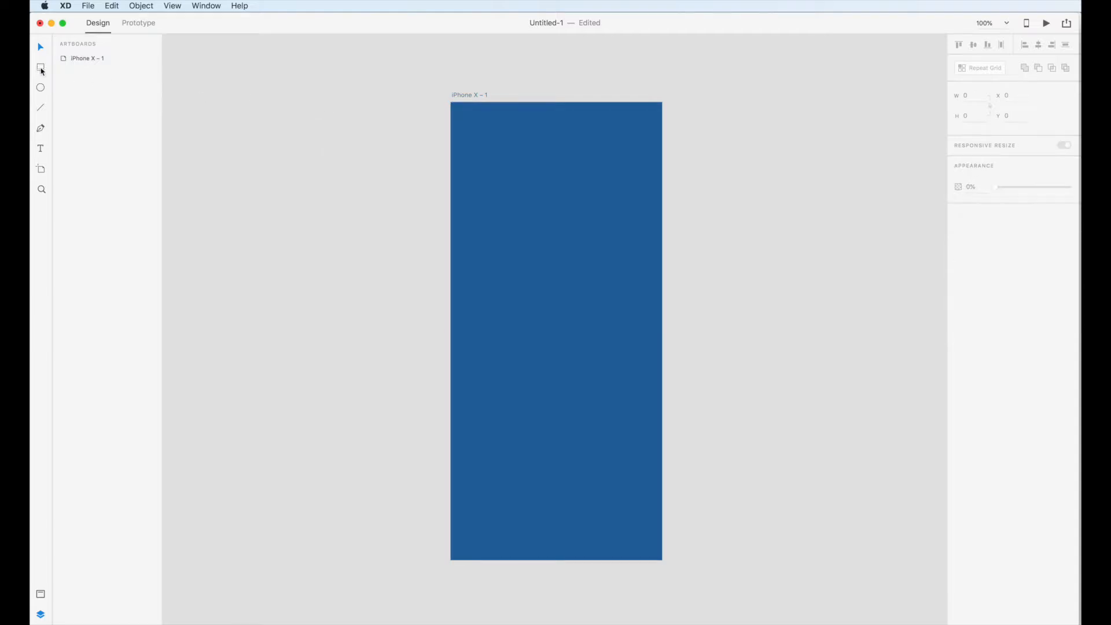
left_click_drag(453, 106, 663, 153)
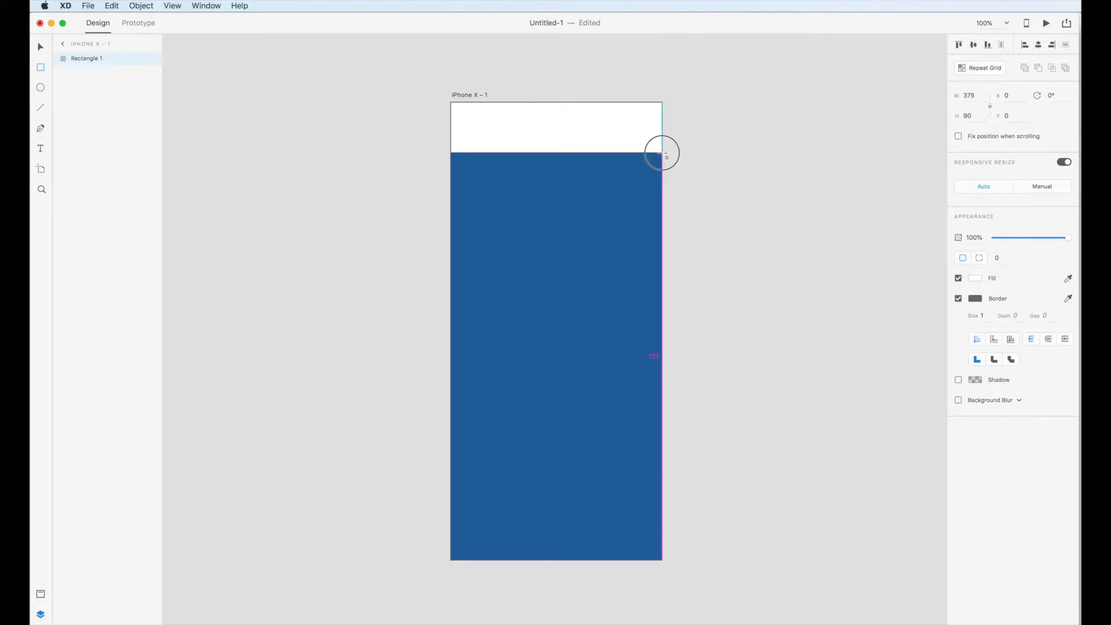
left_click_drag(662, 153, 664, 151)
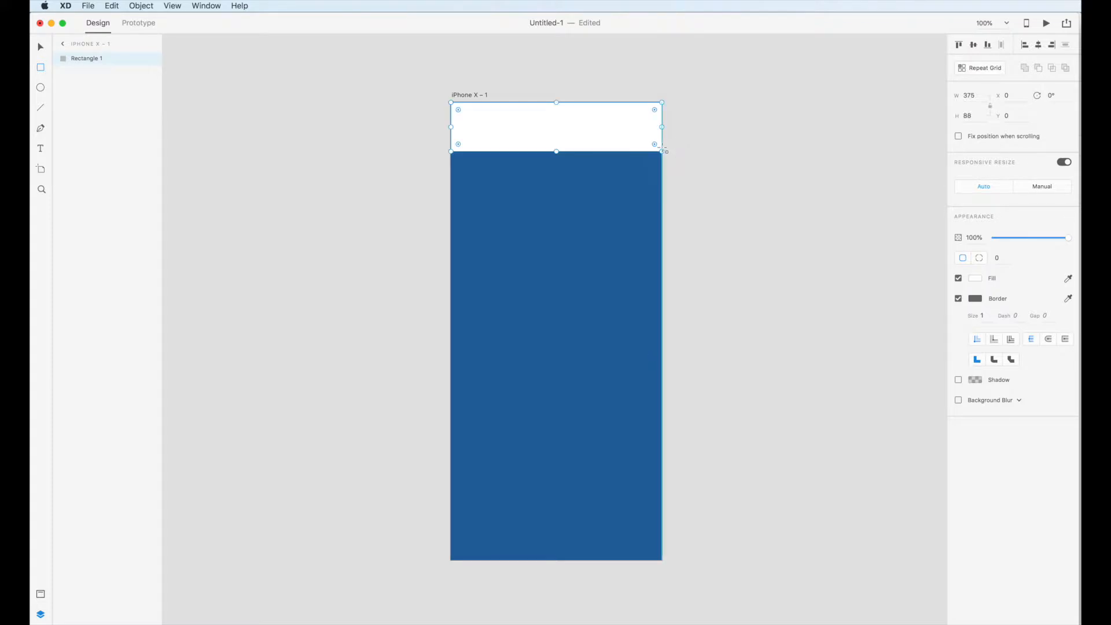
left_click(958, 298)
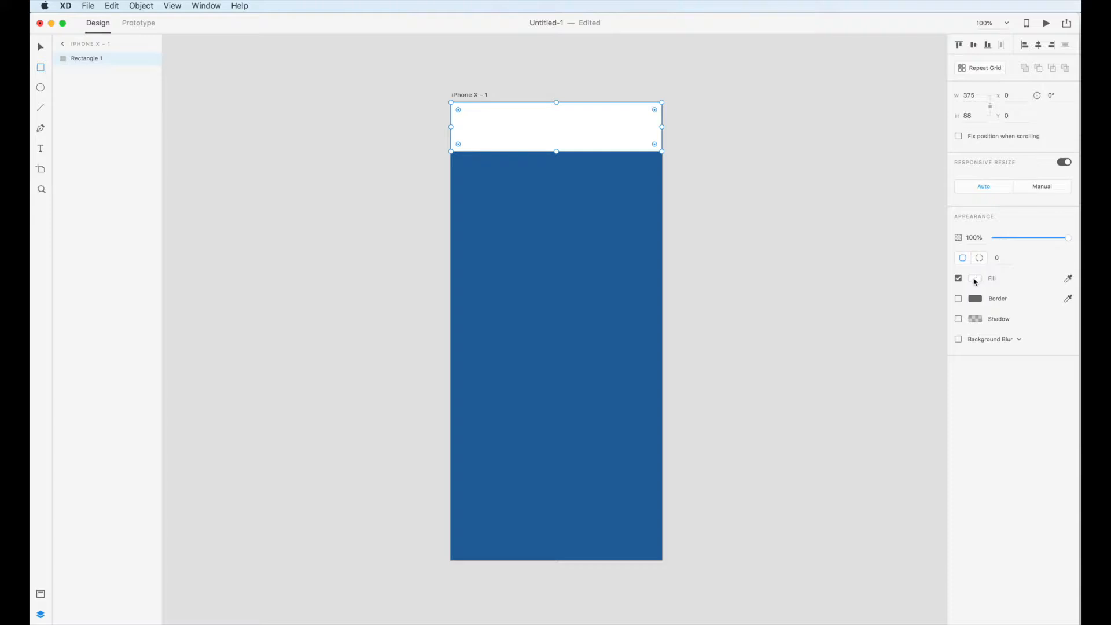
Fill the header rectangle with the darker blue #054A7C and deselect it.
left_click(975, 278)
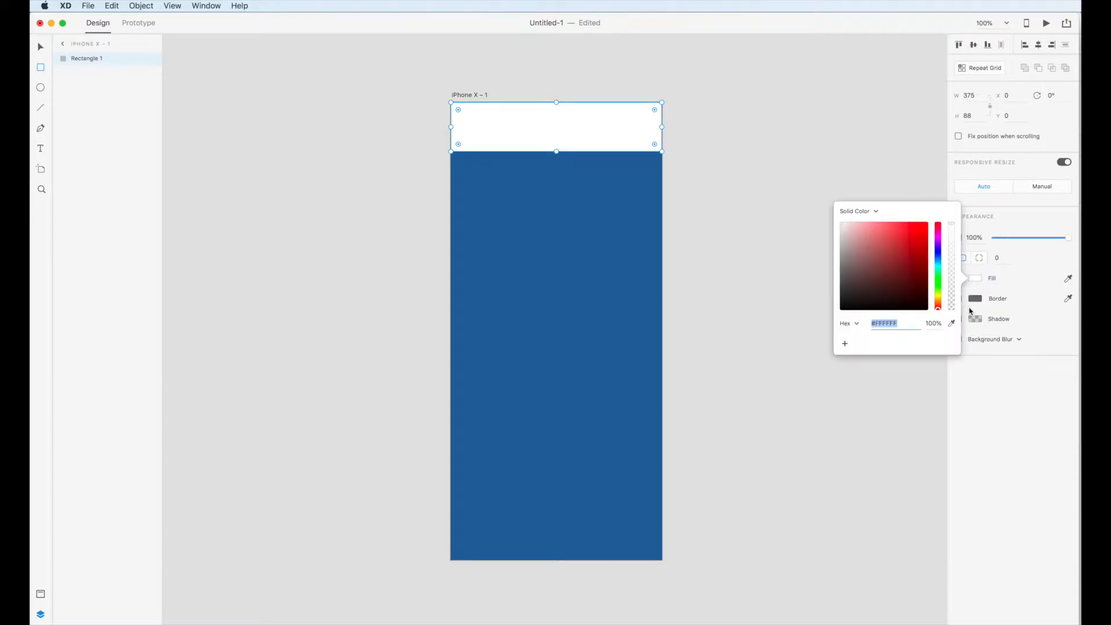
left_click(938, 261)
left_click_drag(919, 260, 925, 269)
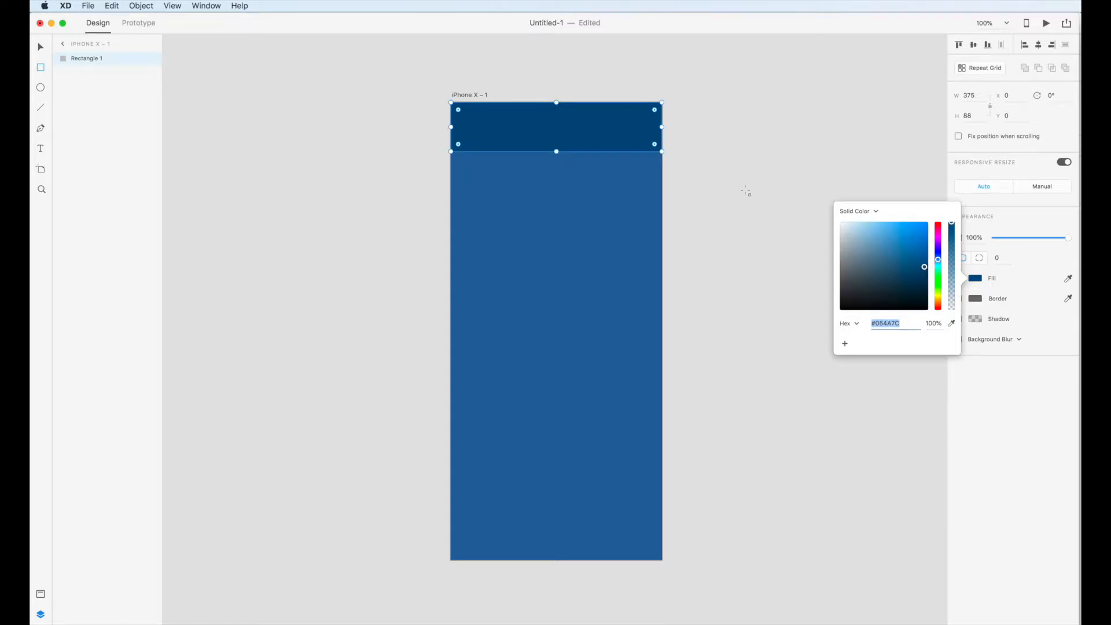
left_click(40, 47)
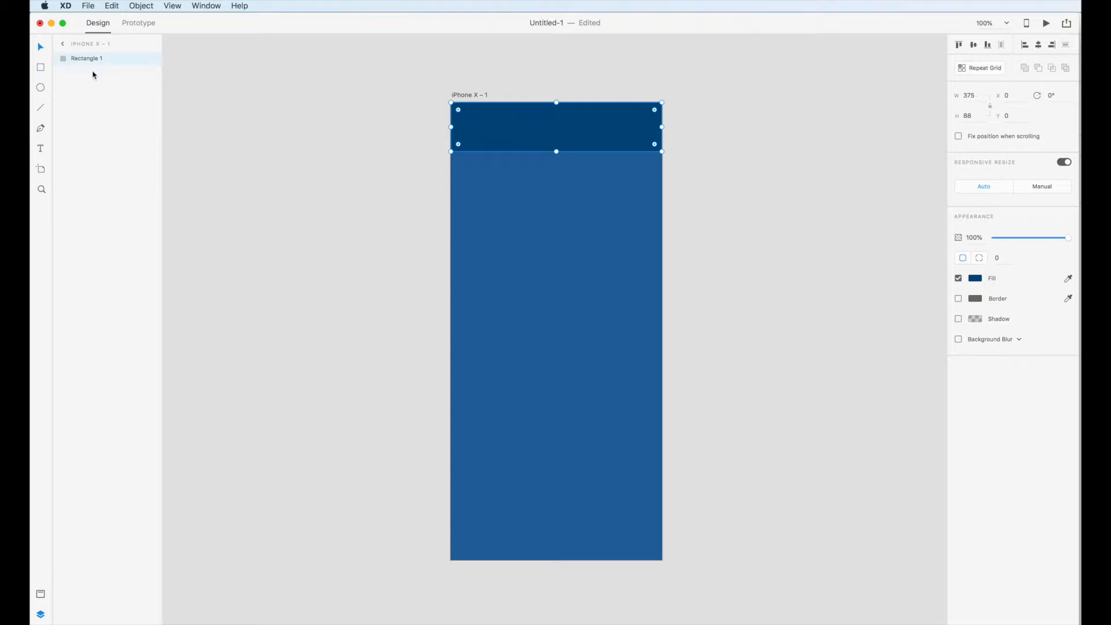
left_click(732, 175)
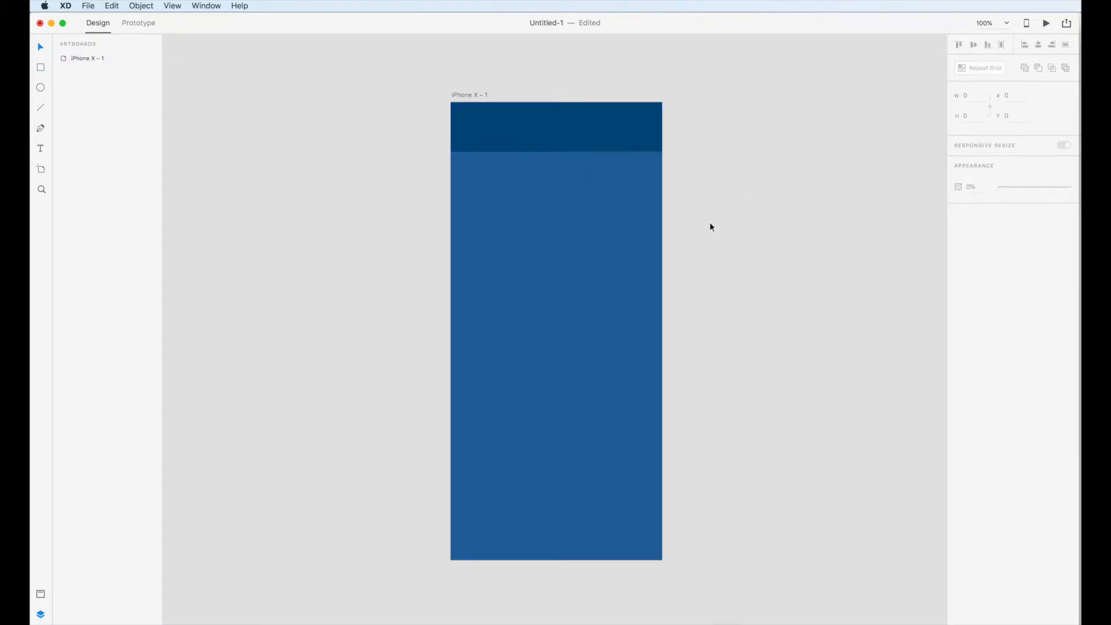
Add the text START on the header bar and color it with the artboard's blue, sampled and lightened to #3E76B5.
left_click(487, 122)
type("START")
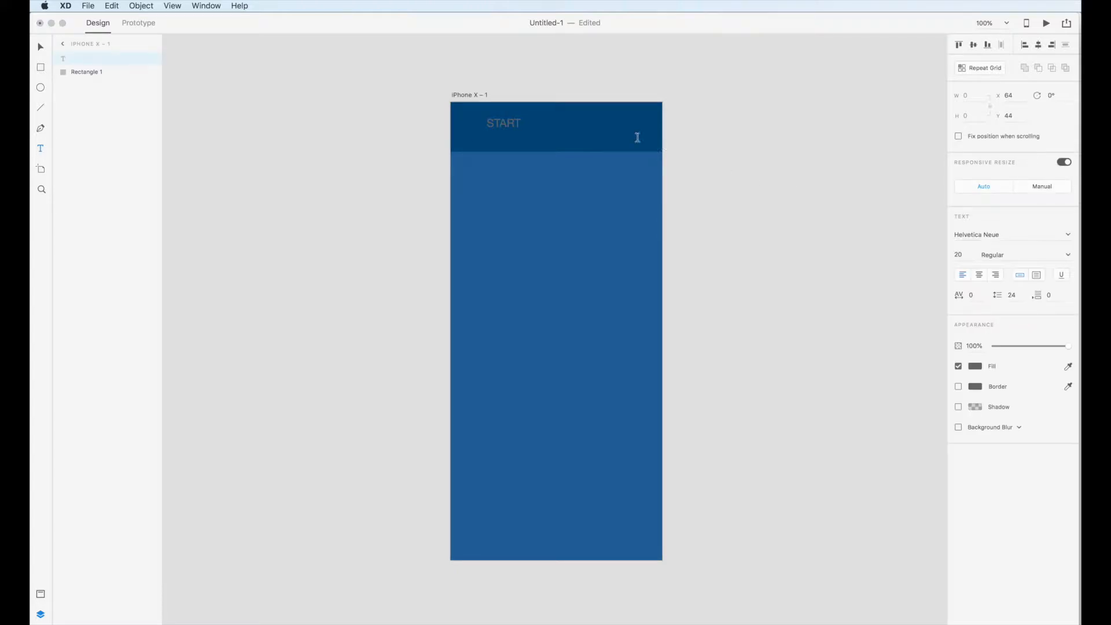
left_click_drag(522, 122, 480, 114)
left_click(976, 367)
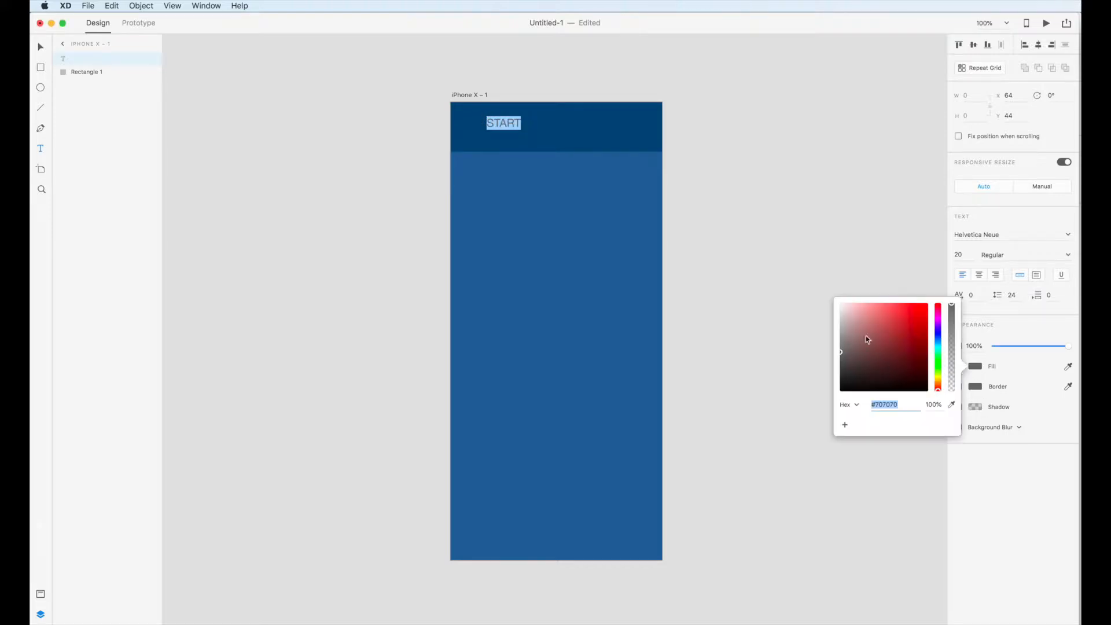
left_click(849, 313)
left_click(910, 311)
left_click(937, 345)
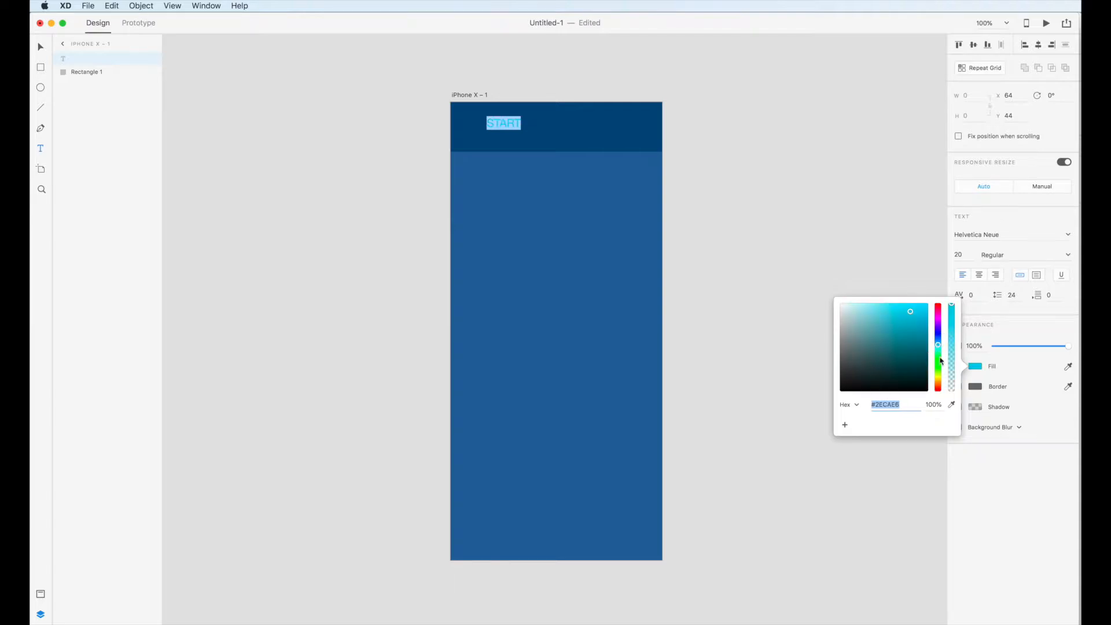
left_click(951, 405)
left_click(578, 298)
left_click_drag(896, 335, 897, 328)
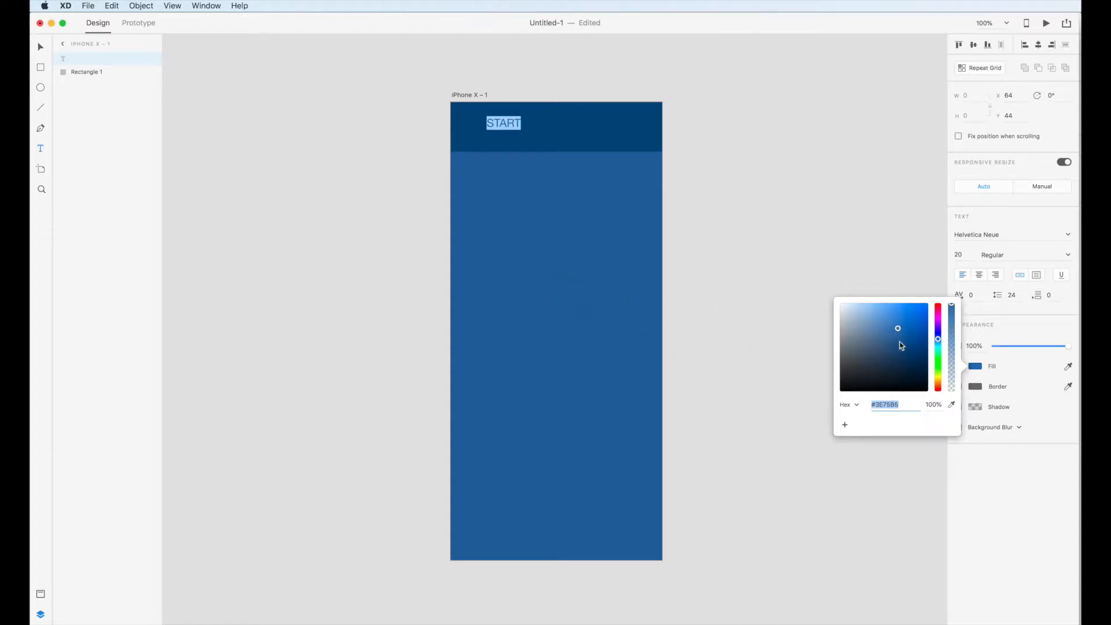
Set the START text's style to Condensed Bold and center it vertically in the header at about X 63, Y 33.
left_click(1066, 257)
left_click(1066, 256)
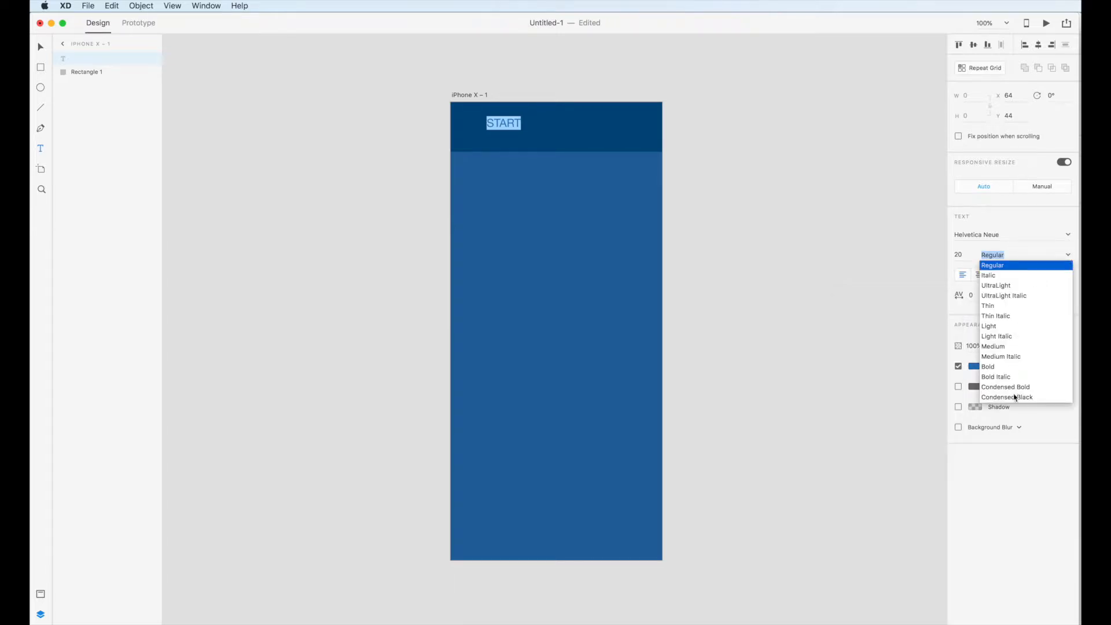
left_click(1003, 387)
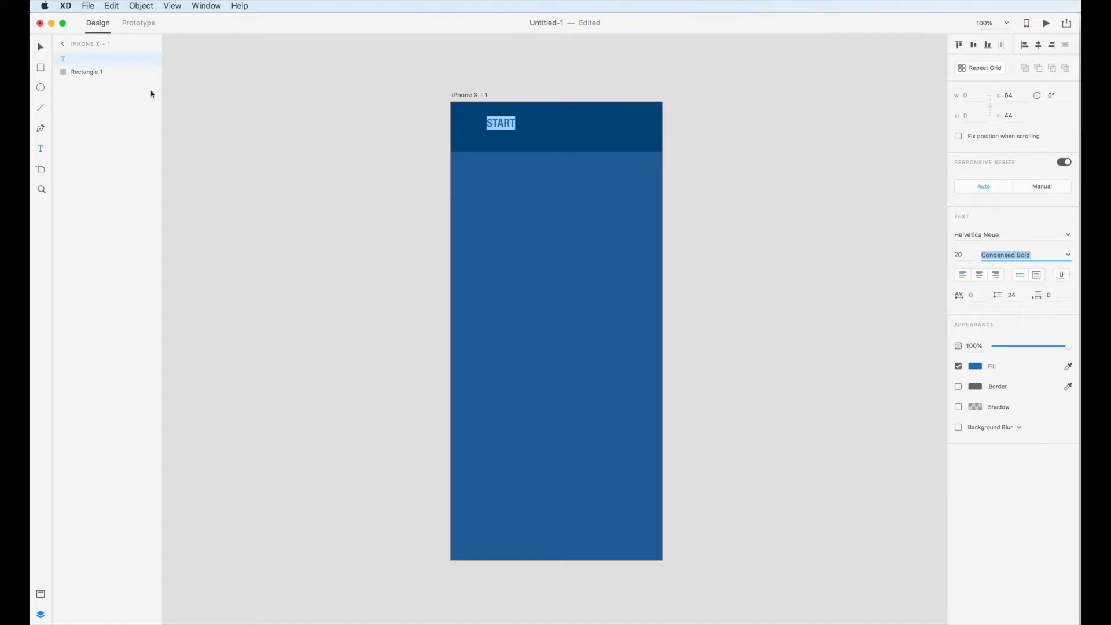
left_click(42, 49)
left_click_drag(503, 124, 506, 128)
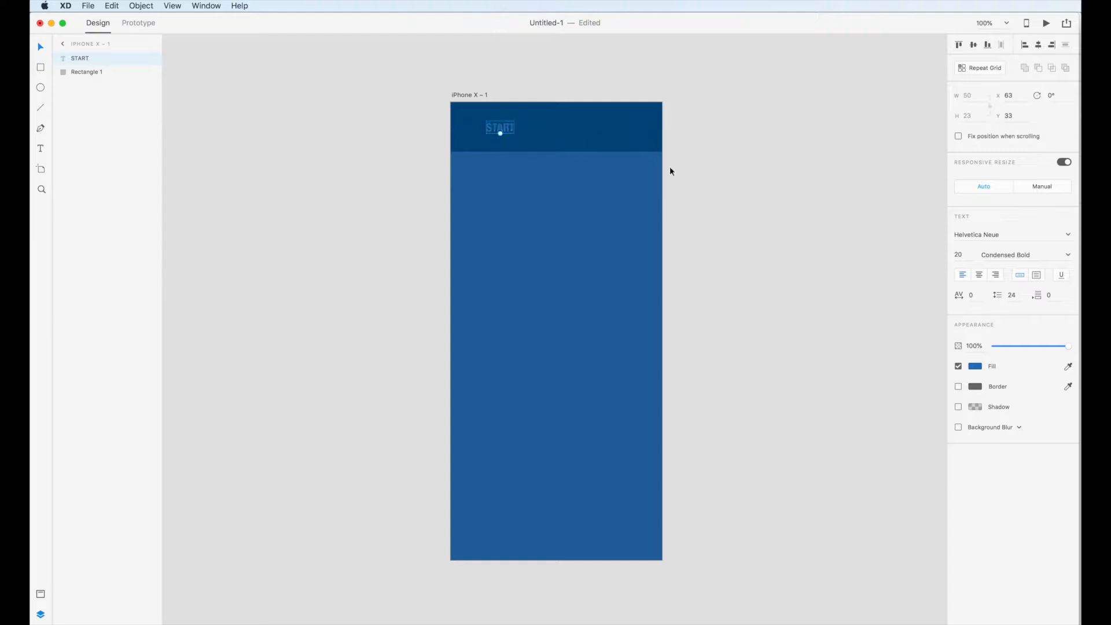
left_click(746, 234)
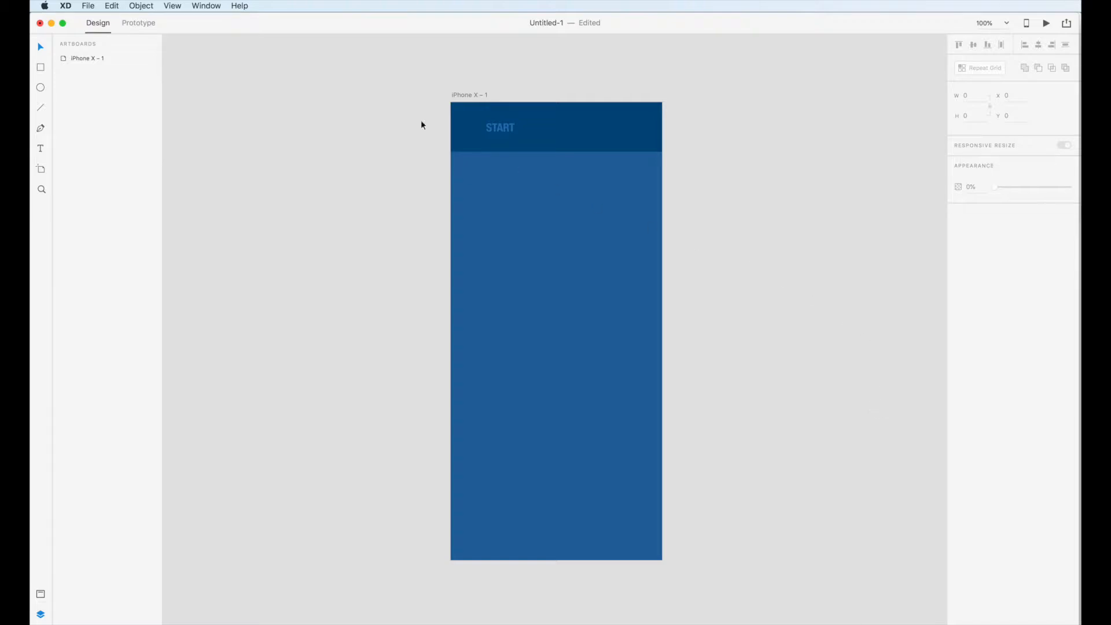
Draw a horizontal line about 55 px long beside the artboard, with a near-white #FFFDFD border of size 6.
left_click(40, 108)
left_click_drag(707, 119, 739, 120)
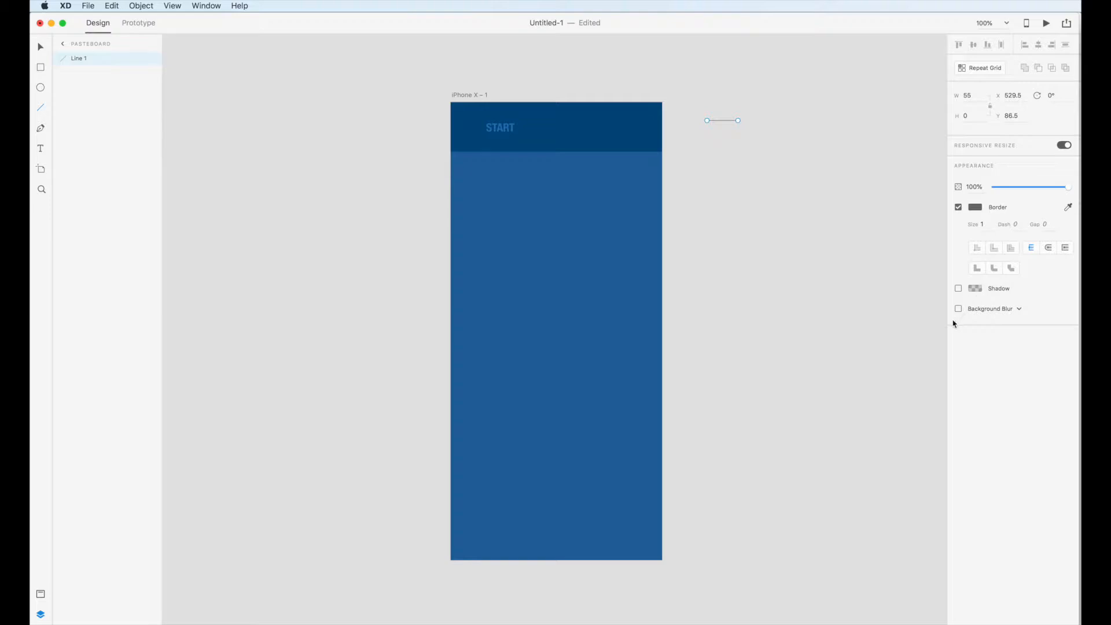
left_click(975, 207)
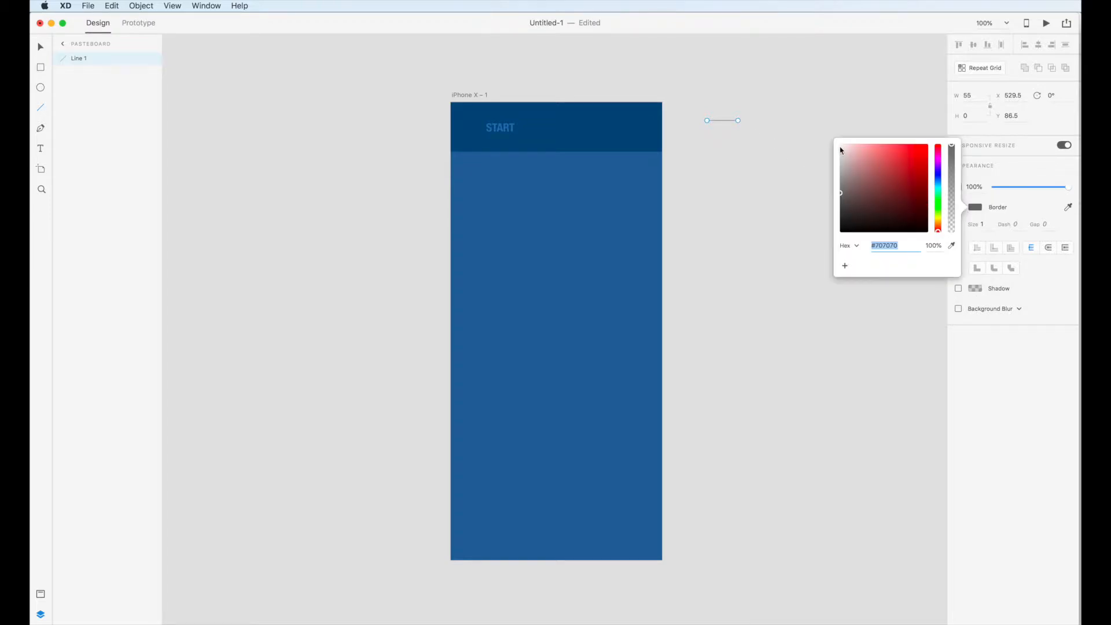
left_click_drag(841, 190, 841, 139)
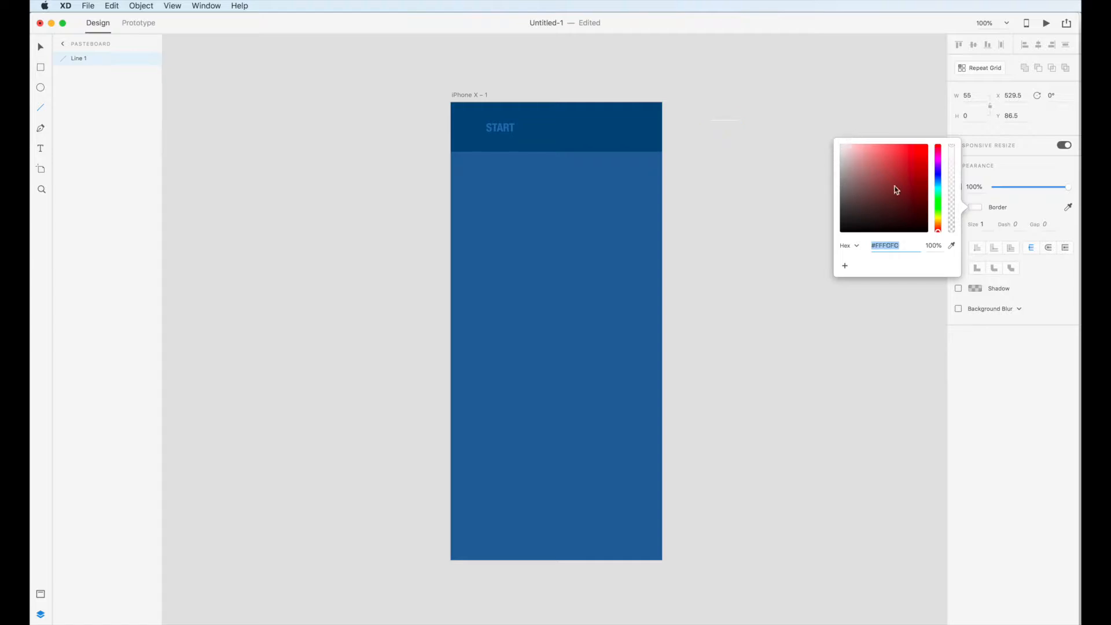
left_click(987, 222)
left_click(985, 223)
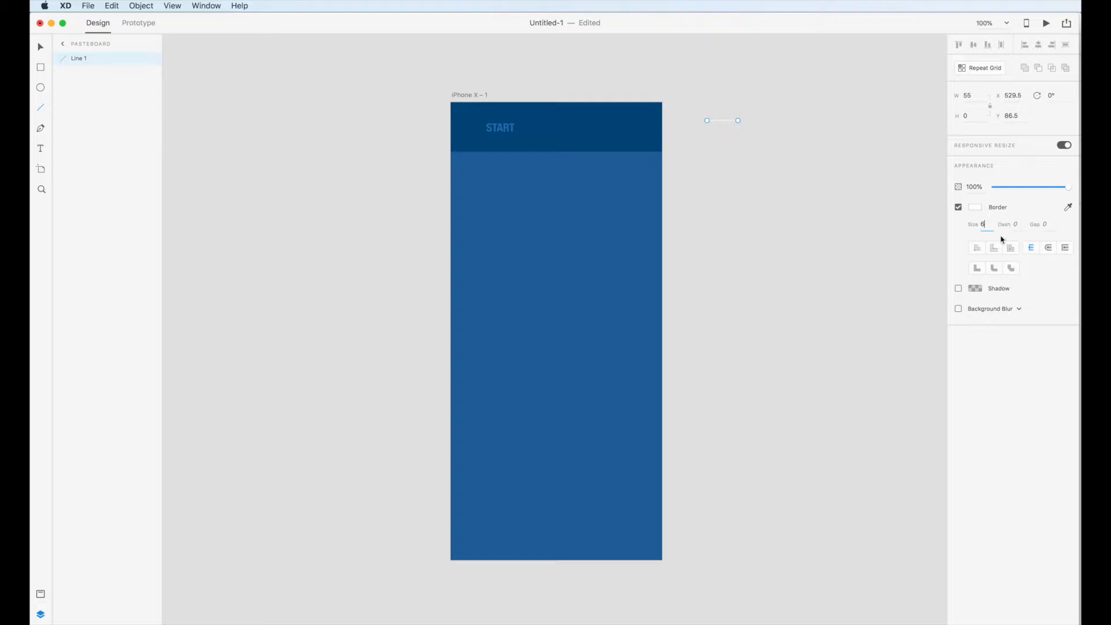
key("Return")
Duplicate the white line twice downward with even spacing to build a three-bar menu icon.
left_click_drag(724, 123, 723, 127)
left_click_drag(723, 127, 723, 134)
left_click_drag(724, 133, 723, 137)
left_click(724, 133)
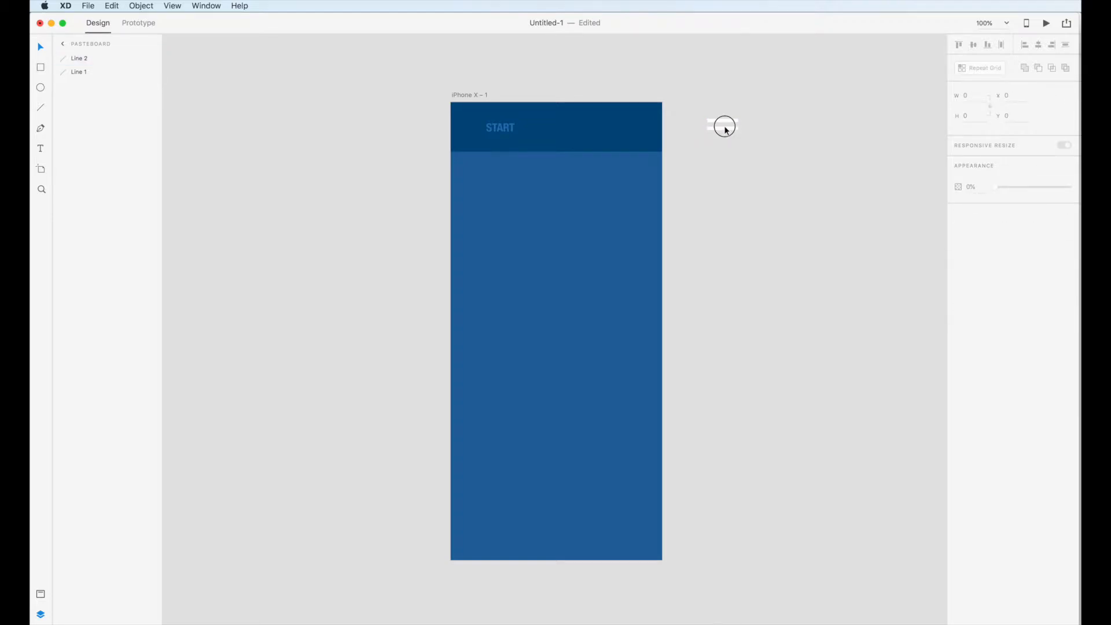
left_click(723, 157)
Copy the two upper menu bars to the space above the icon and tilt one copy into a rising diagonal.
left_click_drag(697, 114, 752, 128)
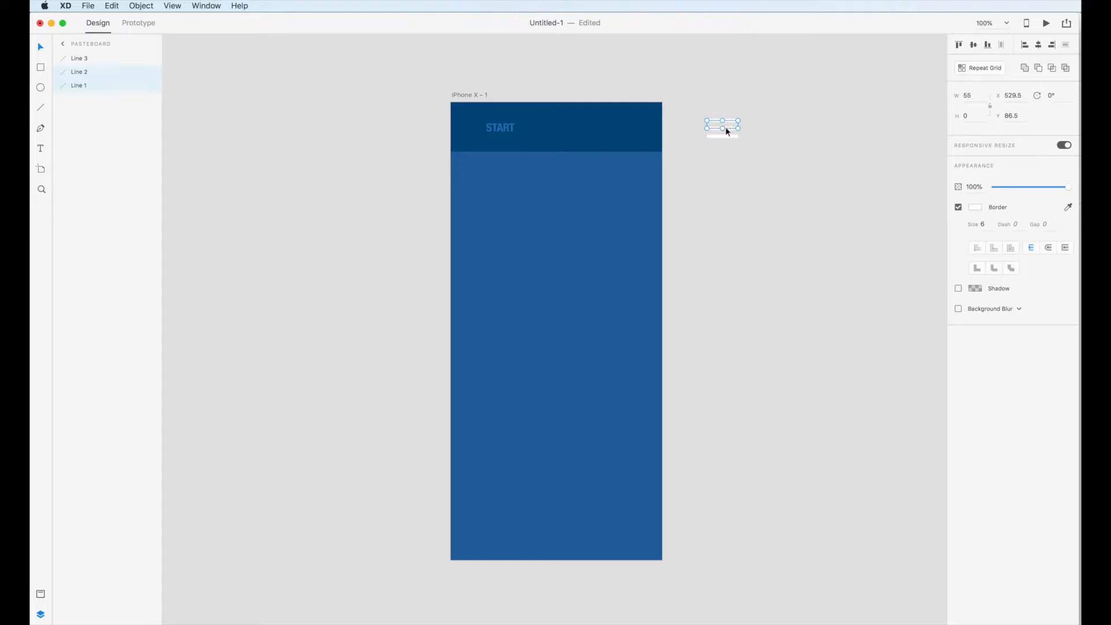
left_click_drag(732, 124, 731, 59)
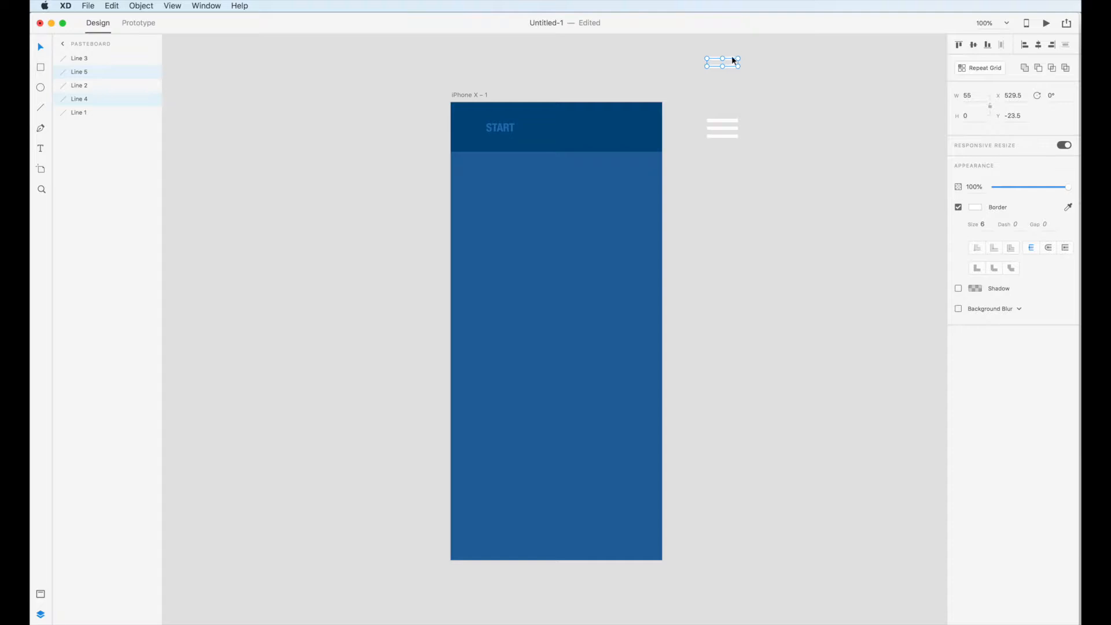
left_click(741, 82)
left_click(737, 66)
left_click(739, 68)
left_click(735, 69)
left_click_drag(738, 66, 730, 49)
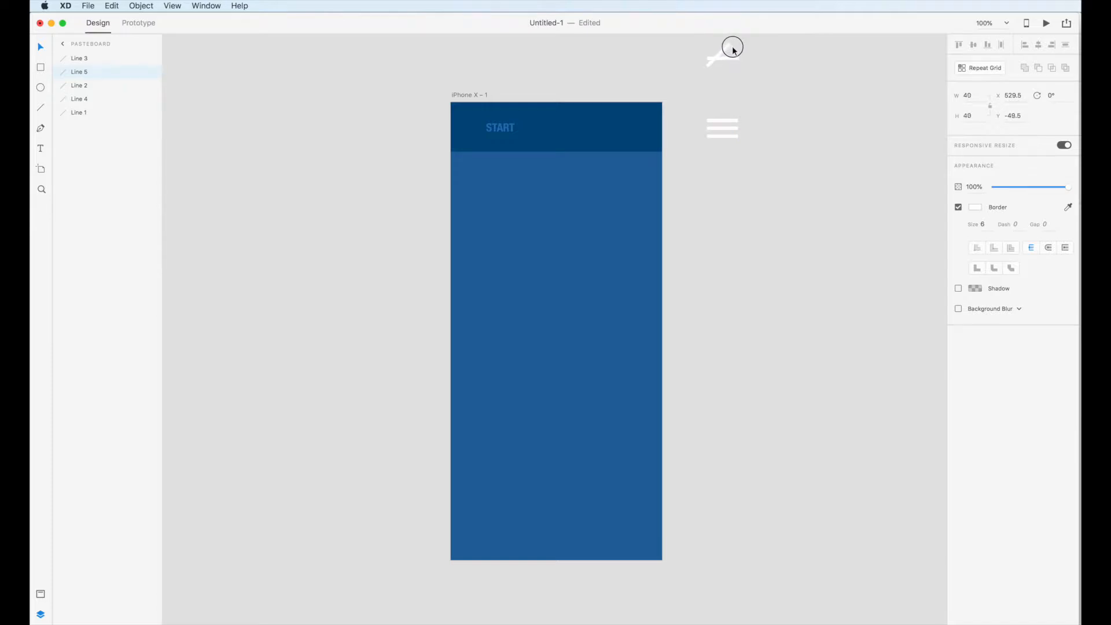
Tilt the other copied line the opposite way so the two lines cross as an X icon.
left_click(740, 60)
left_click(732, 60)
left_click_drag(739, 58, 721, 62)
left_click(739, 62)
left_click(729, 49)
left_click(740, 73)
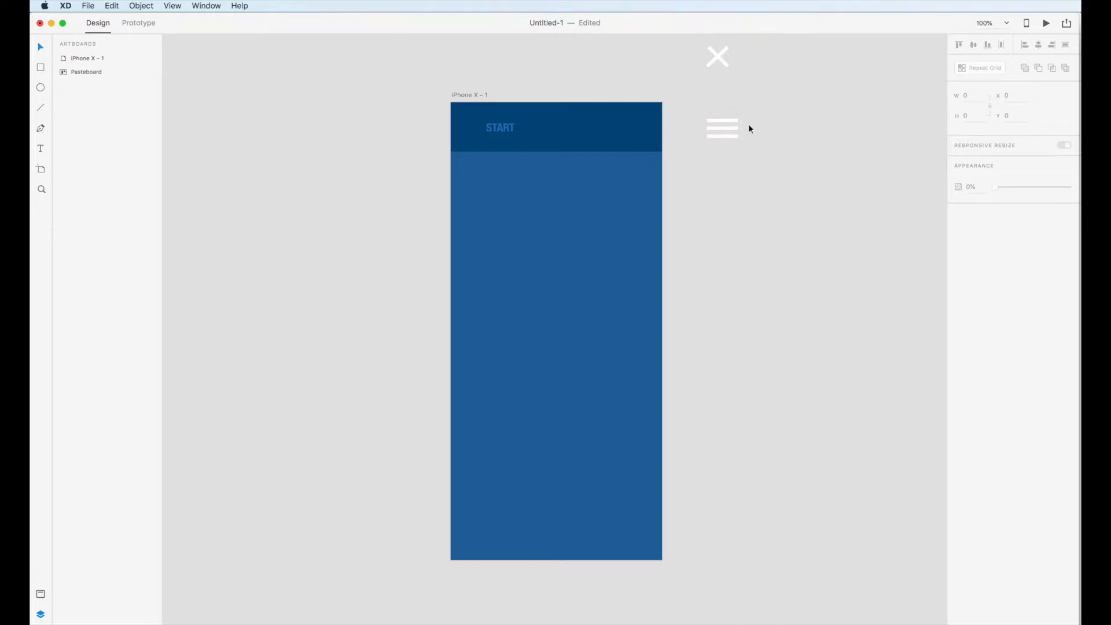
Color both lines of the X icon bright yellow #EAFC64.
left_click_drag(695, 42, 753, 77)
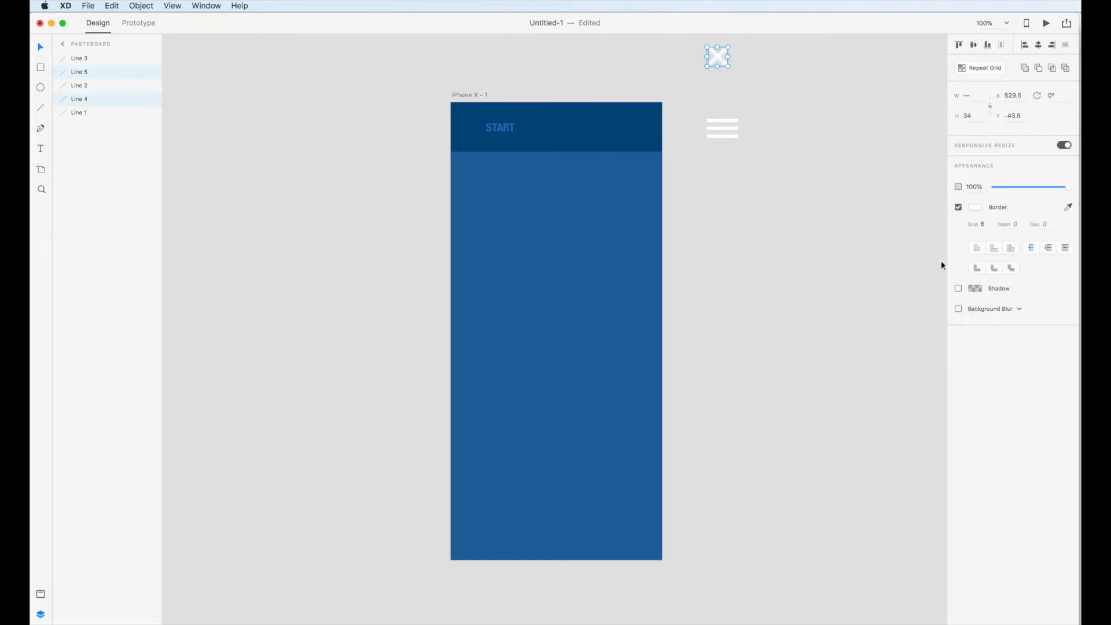
left_click(975, 207)
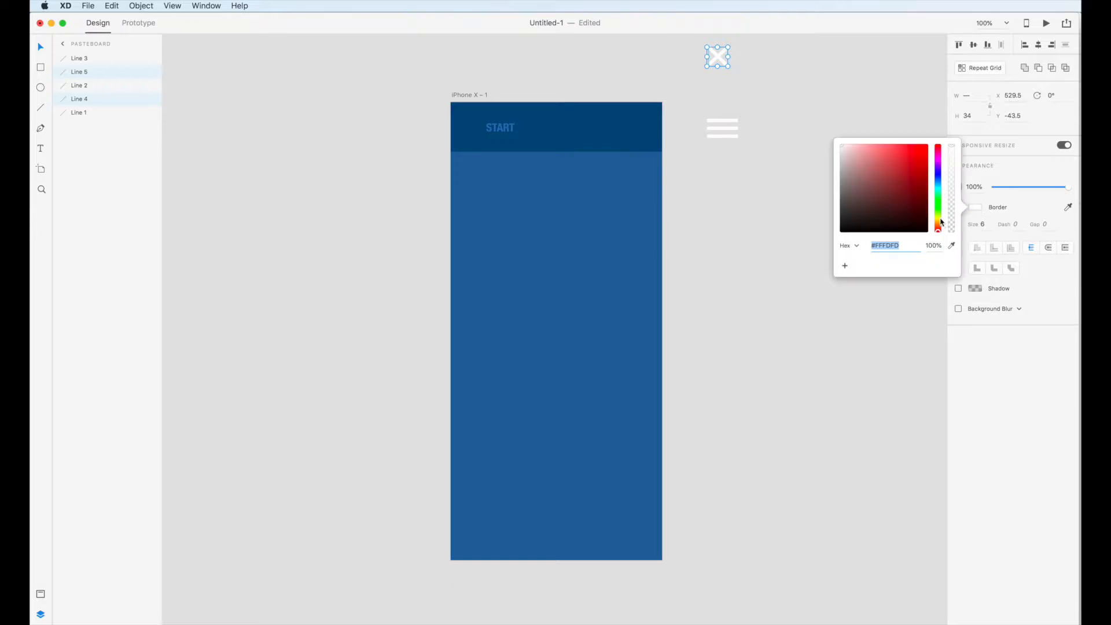
left_click_drag(937, 226, 936, 218)
left_click_drag(896, 156, 893, 148)
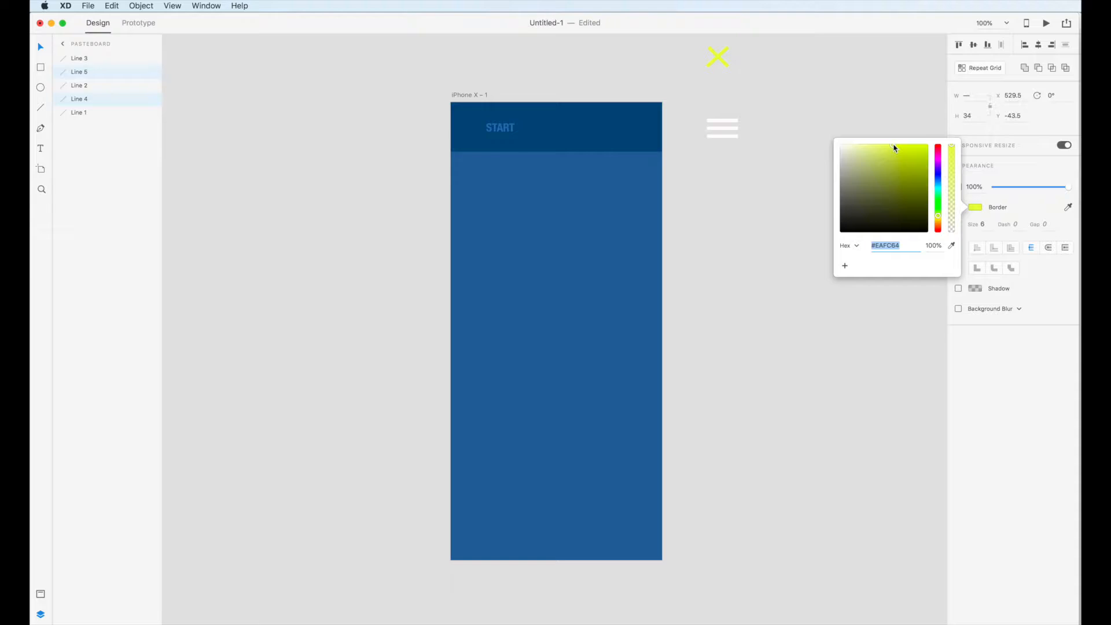
left_click(890, 90)
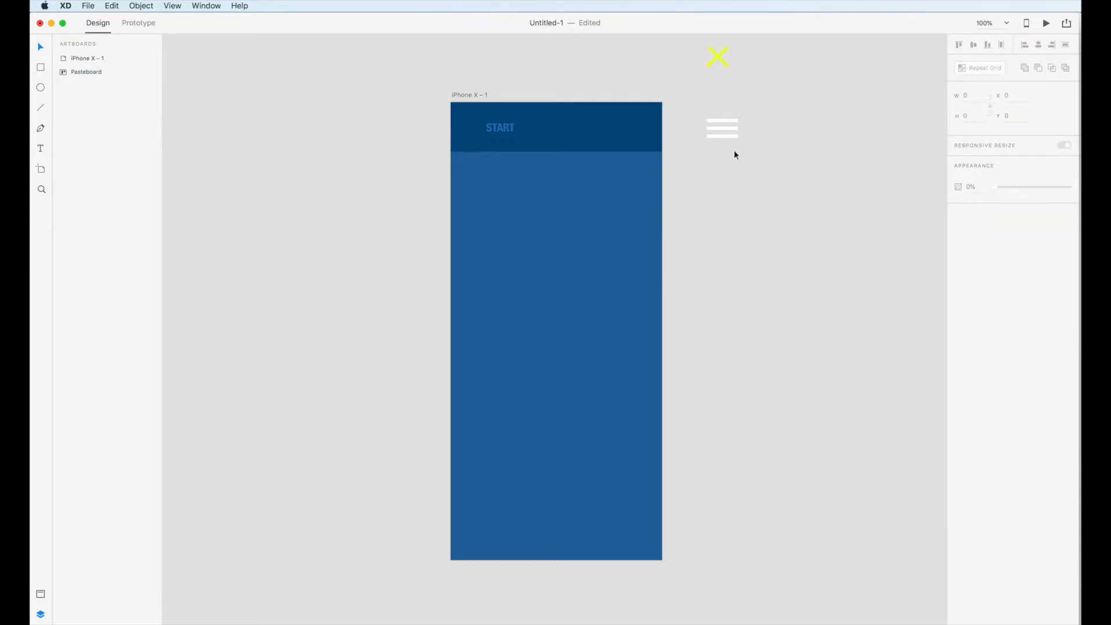
Group the three menu bars and place the icon at the right end of the header bar.
left_click_drag(697, 115, 726, 131)
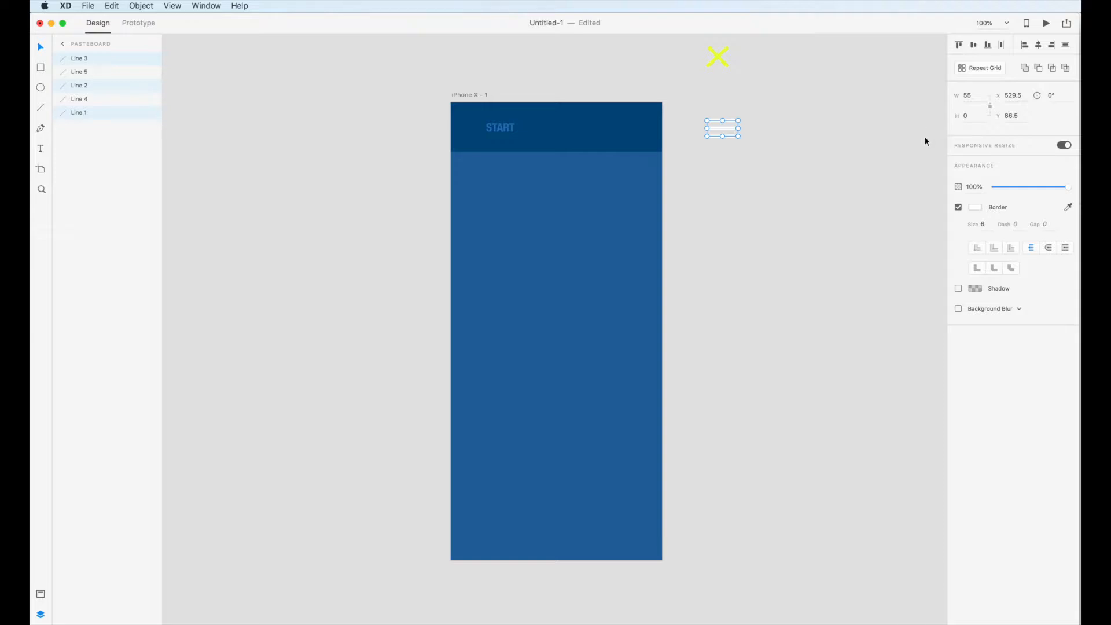
key("super+g")
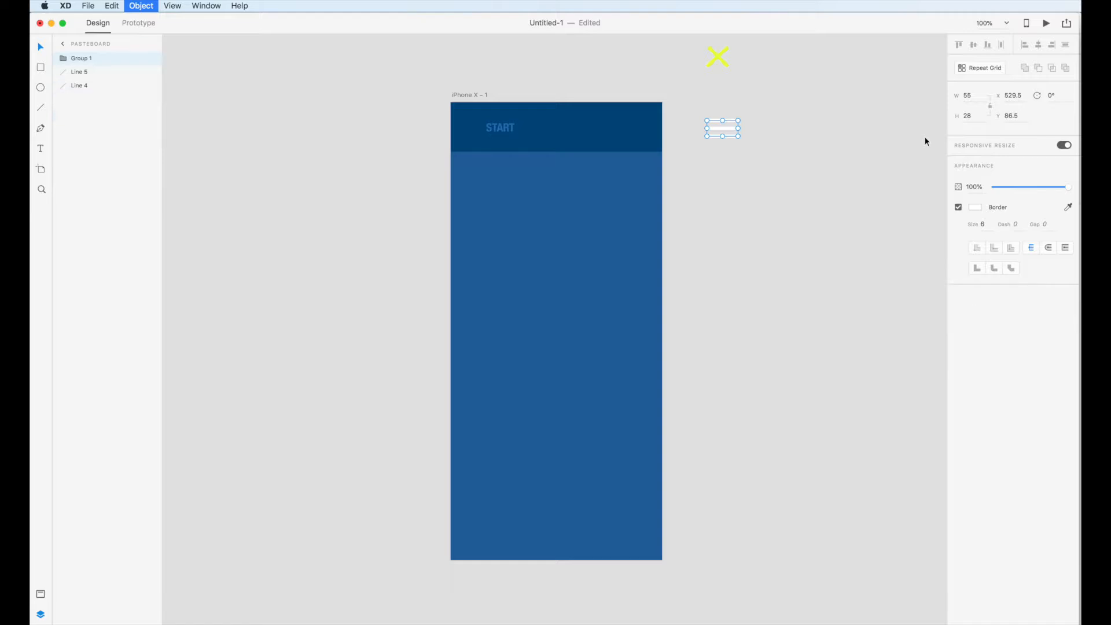
left_click_drag(720, 132, 627, 129)
left_click(712, 123)
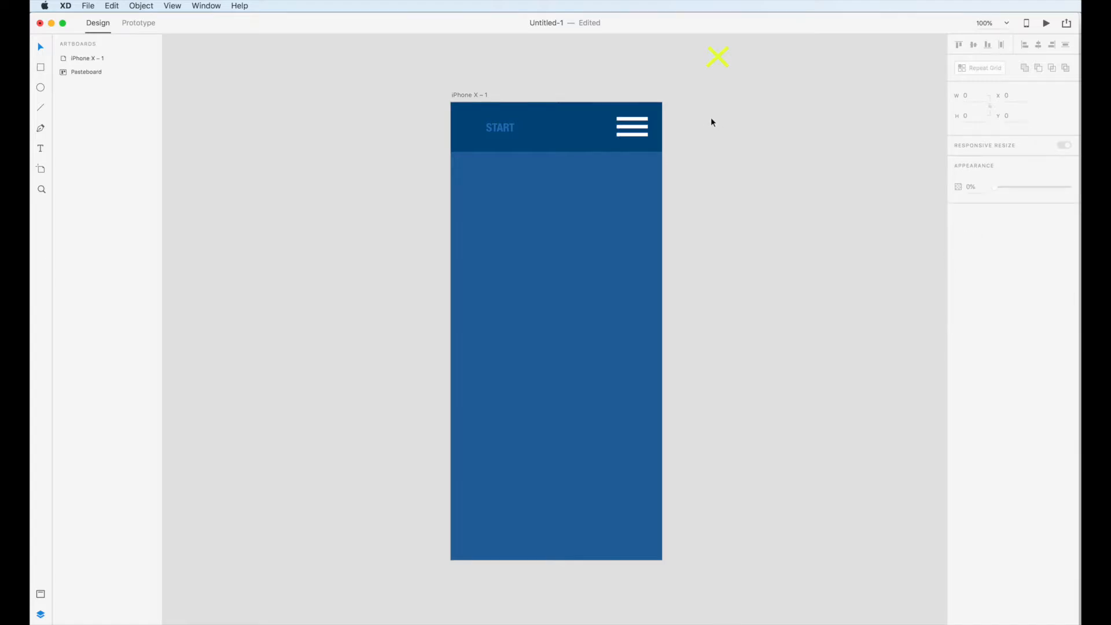
Save the document as Overlay-start in the class 10 App UI/IX design folder.
left_click(88, 7)
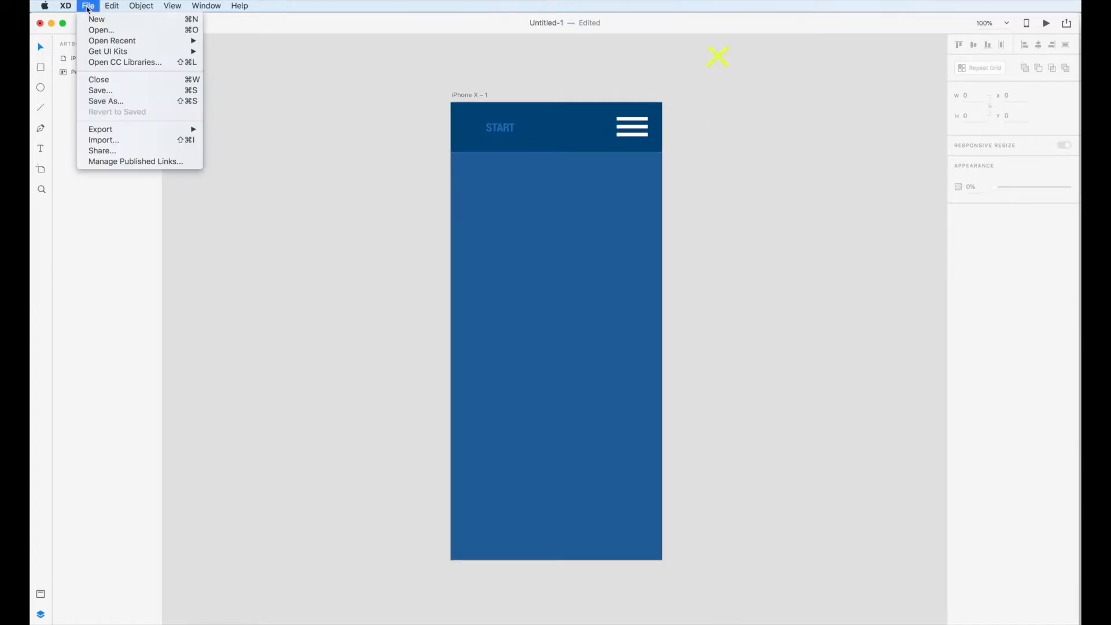
left_click(104, 85)
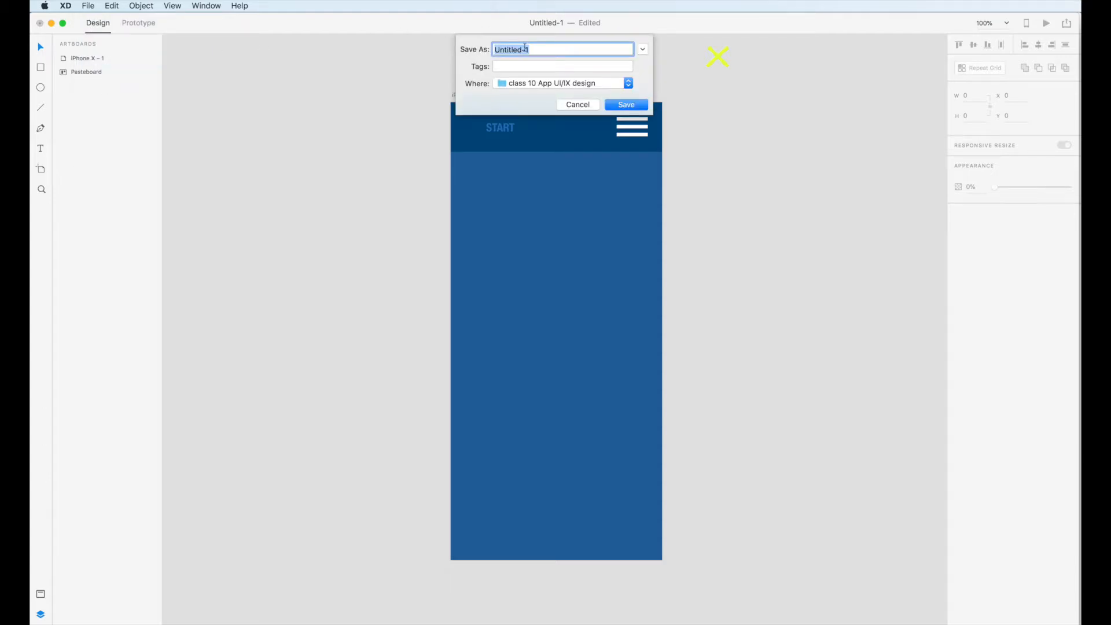
type("Overlay-start")
left_click(644, 104)
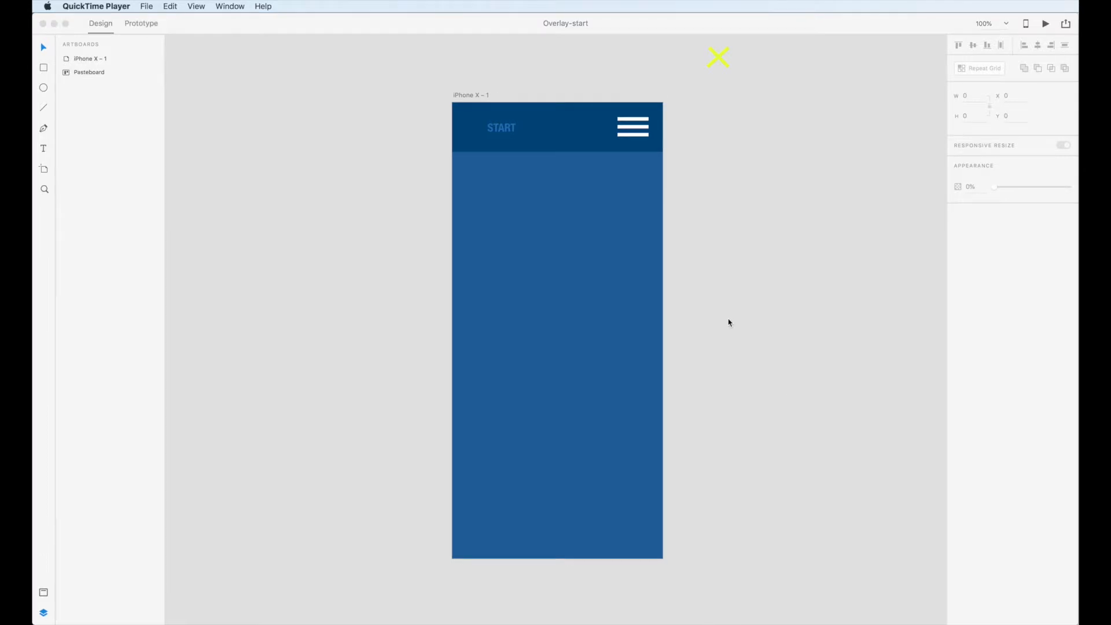
left_click(765, 172)
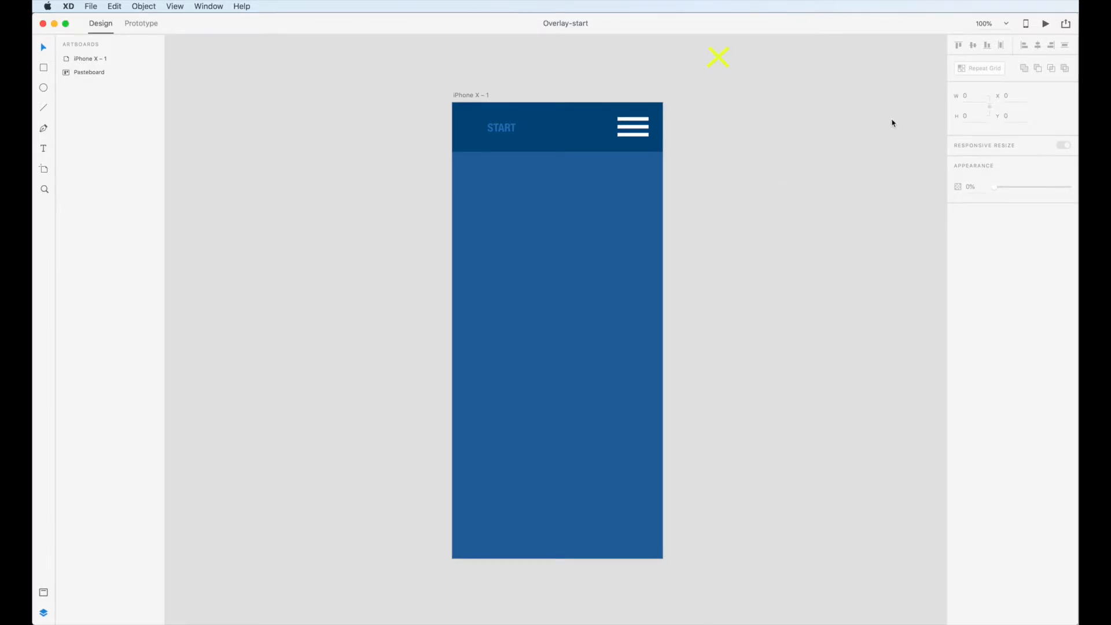
Draw a rectangle about 307 by 60 below the header, round its corners to about 17, and set the bottom-left corner radius to 0.
left_click(43, 67)
mouse_move(476, 172)
left_mouse_down()
mouse_move(486, 202)
mouse_move(647, 205)
left_mouse_up()
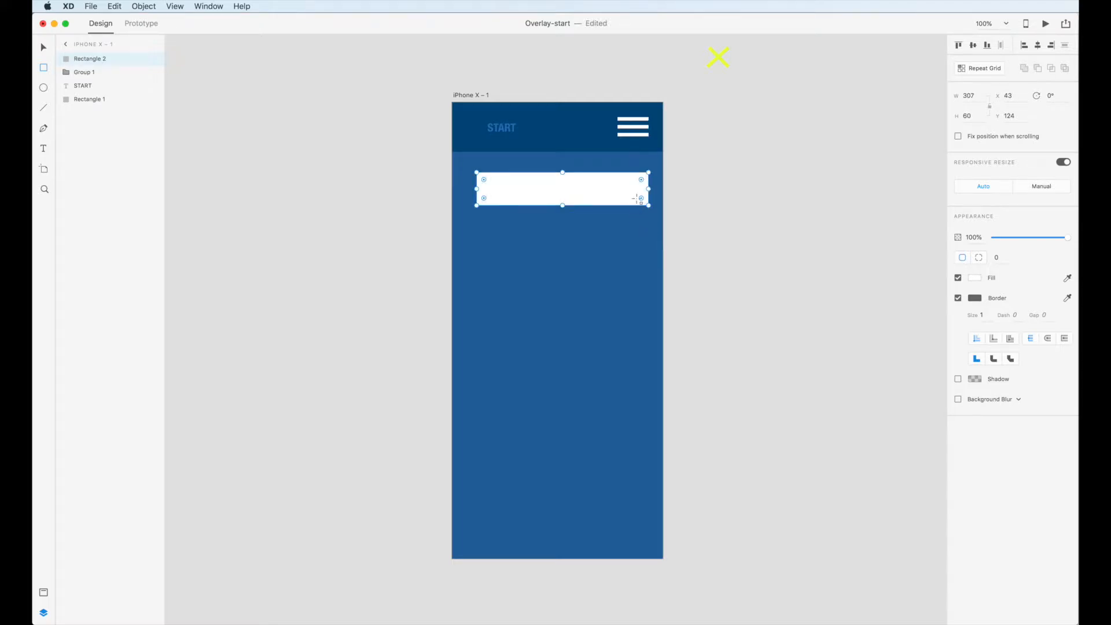
left_click_drag(642, 199, 640, 198)
left_click(978, 258)
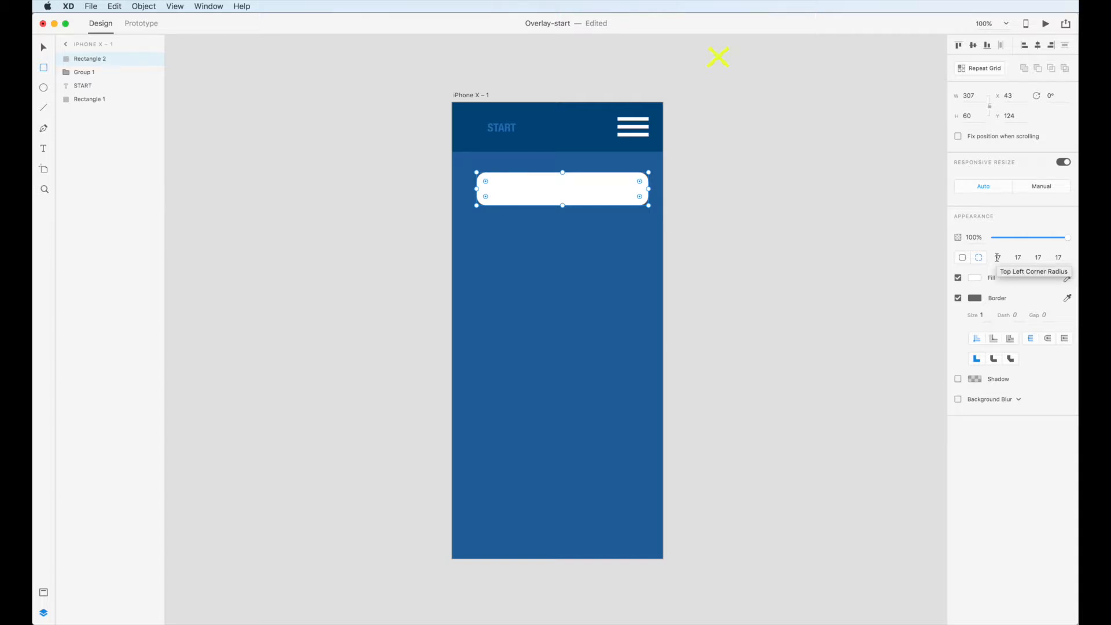
left_click(1058, 256)
type("0")
key("Return")
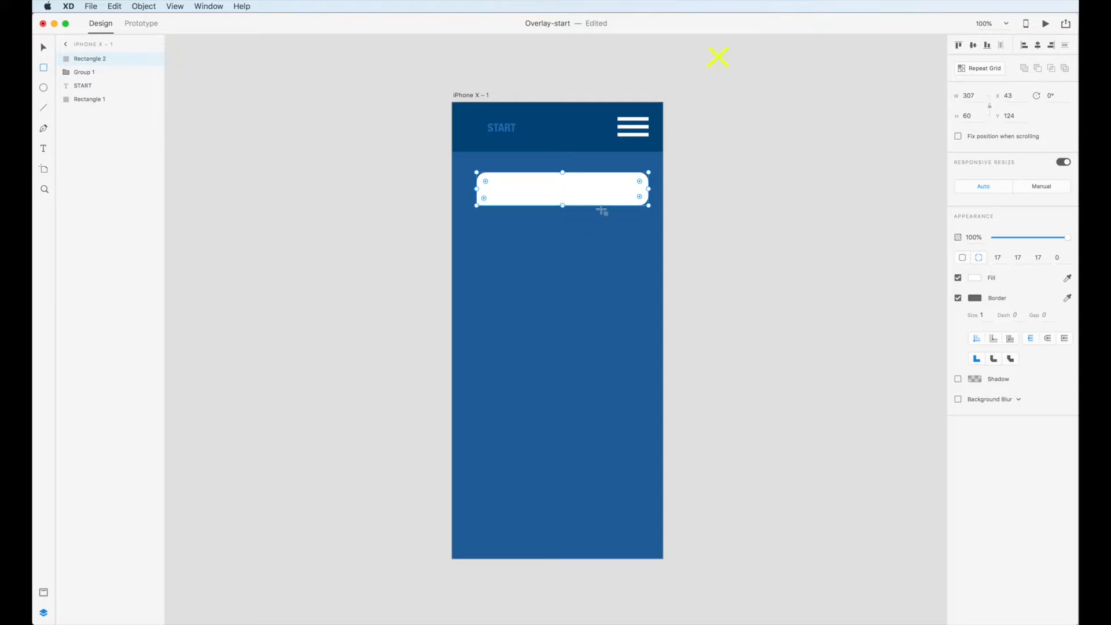
Remove the rounded rectangle's border and fill it with the header's blue, sampled and darkened to #0B3A5D.
left_click(958, 299)
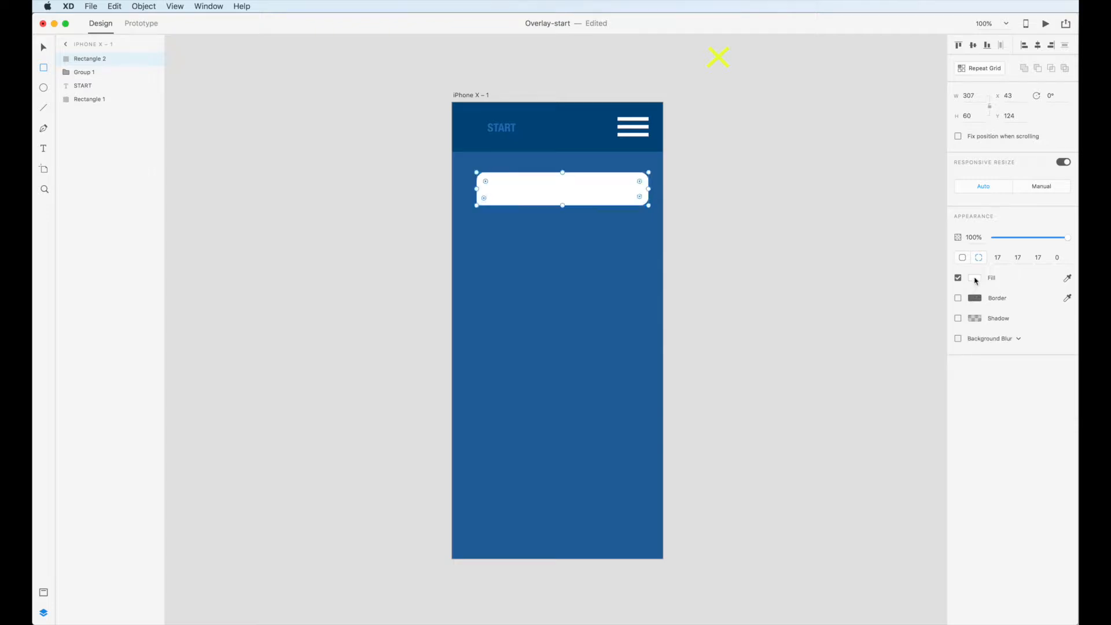
left_click(974, 278)
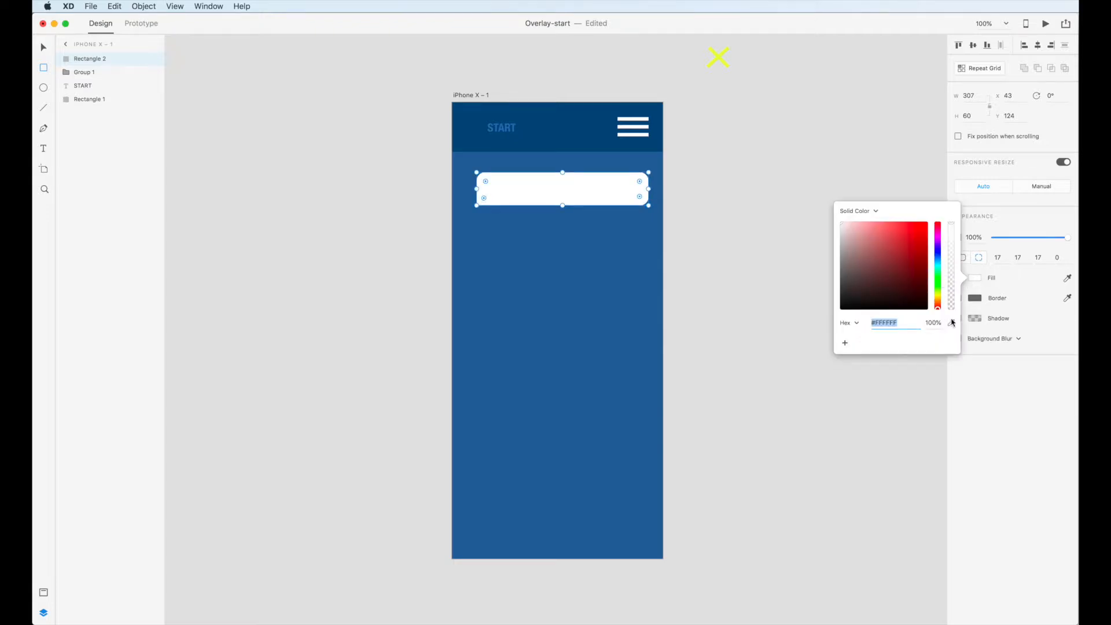
left_click(951, 322)
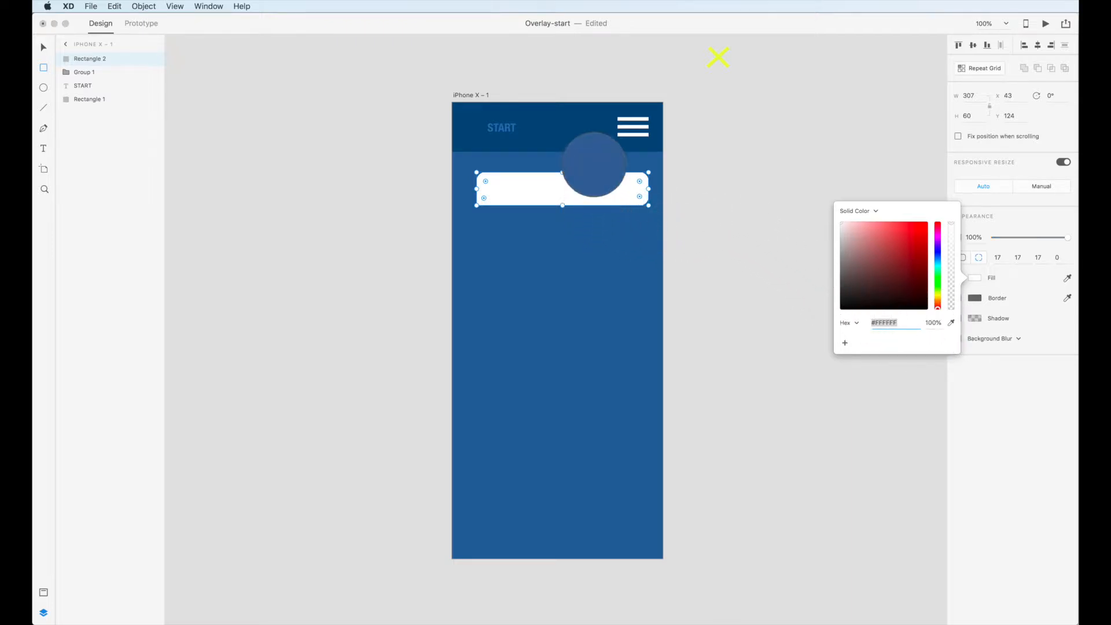
left_click(574, 133)
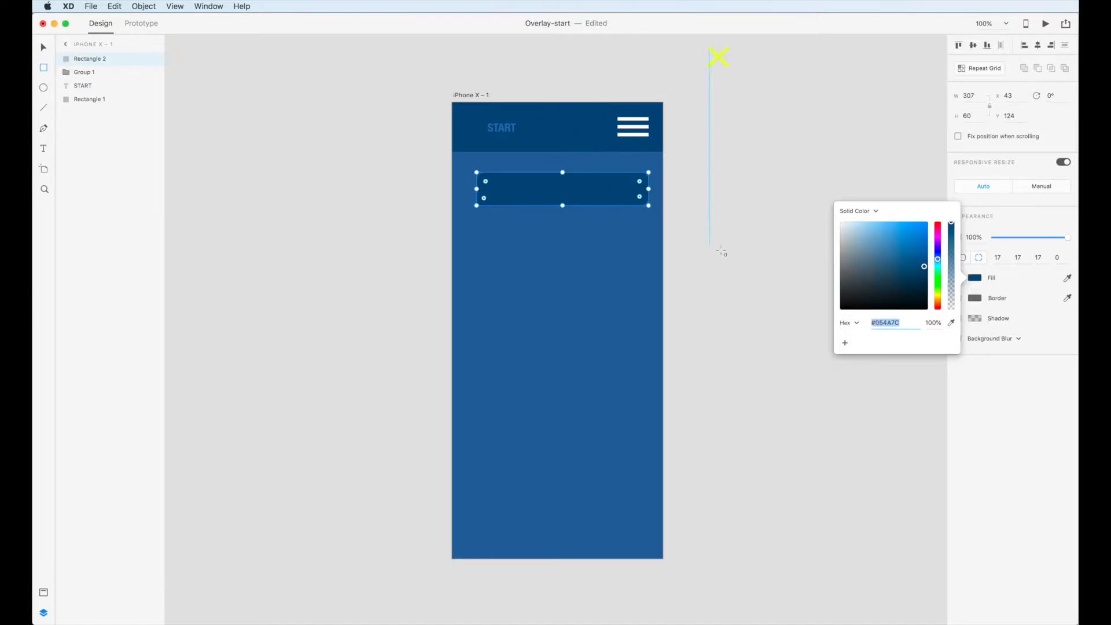
left_click_drag(924, 269, 919, 277)
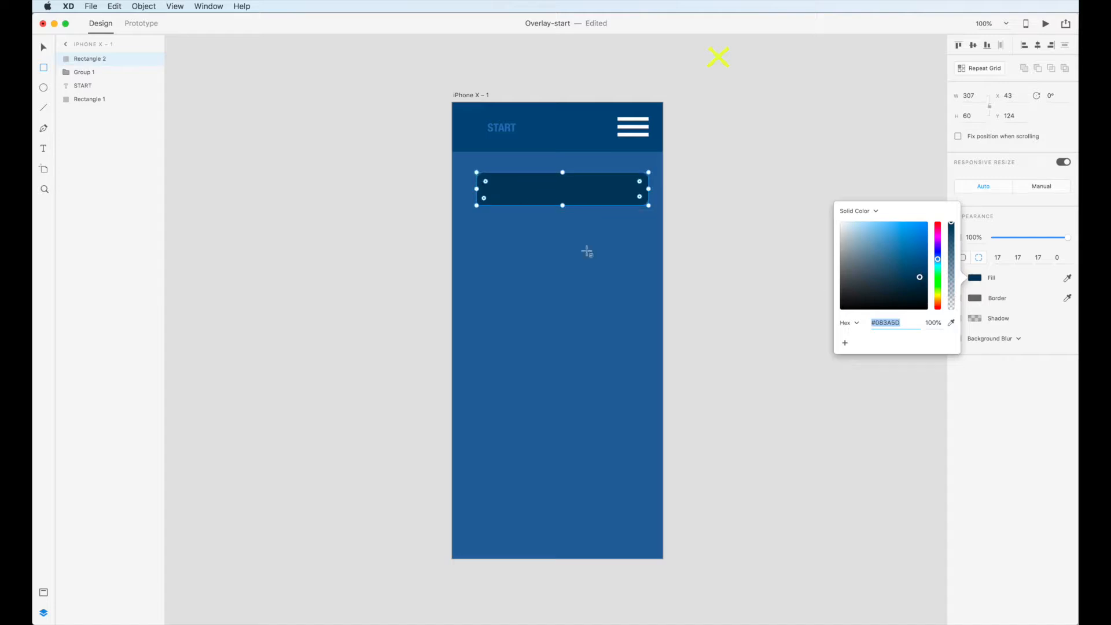
Draw a borderless white circle about 70 by 70 overlapping the dark bar's left part, at about X 63, Y 105.
left_click(47, 91)
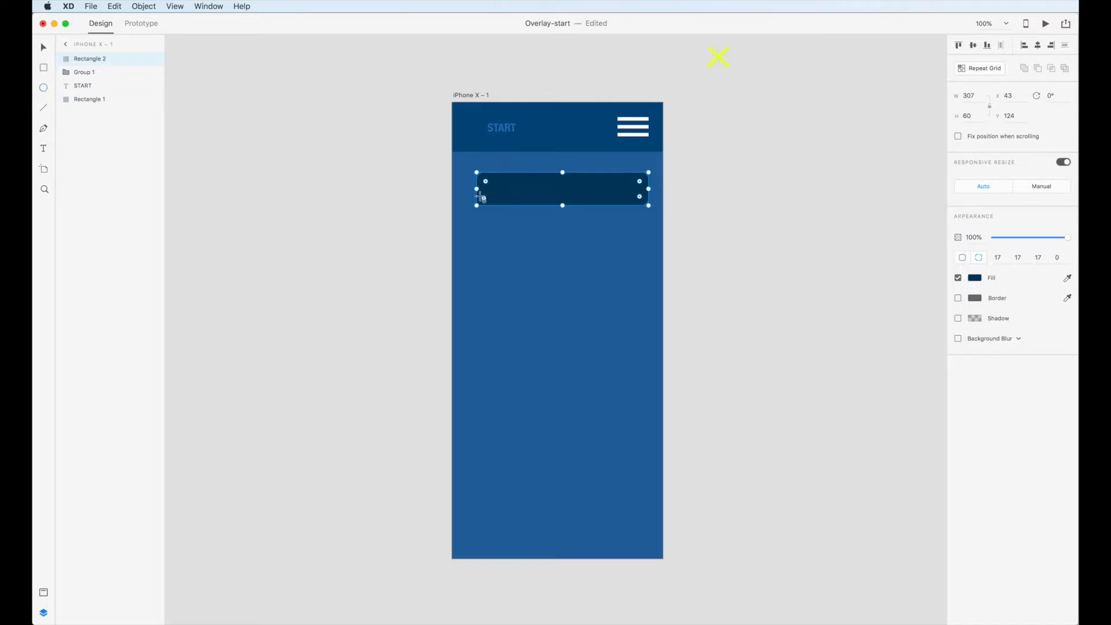
left_click_drag(496, 181, 462, 161)
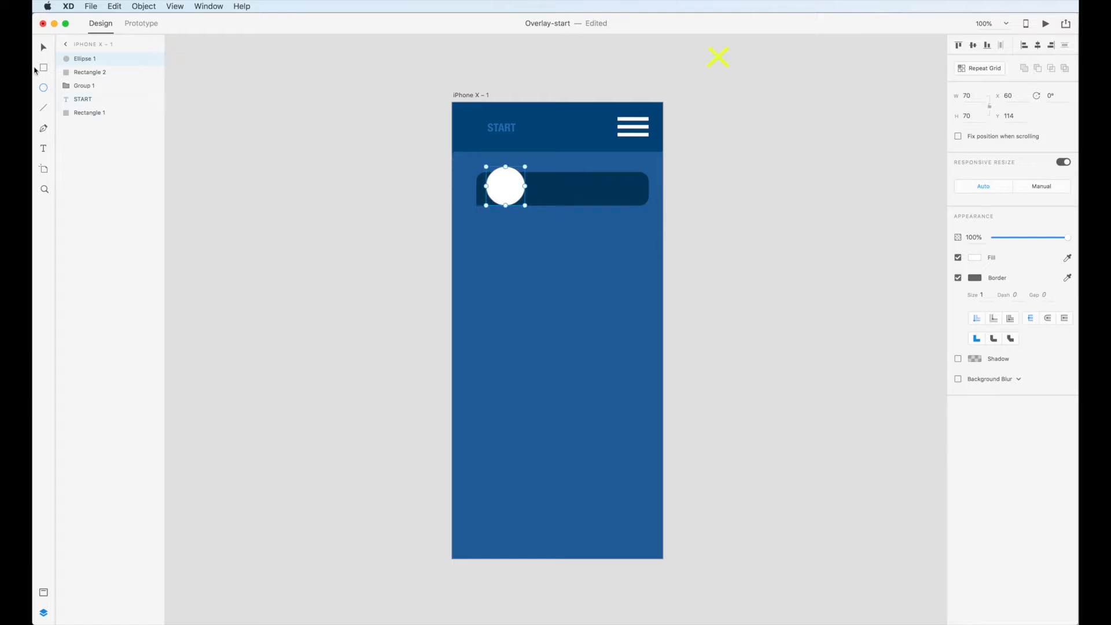
left_click(44, 48)
left_click_drag(504, 190, 503, 181)
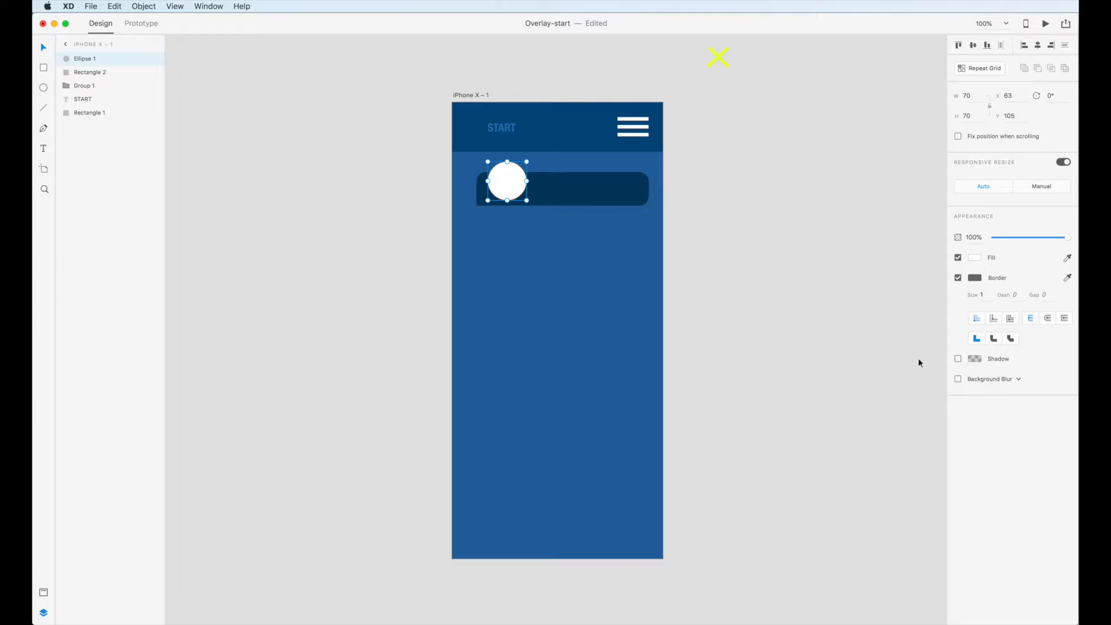
left_click(957, 278)
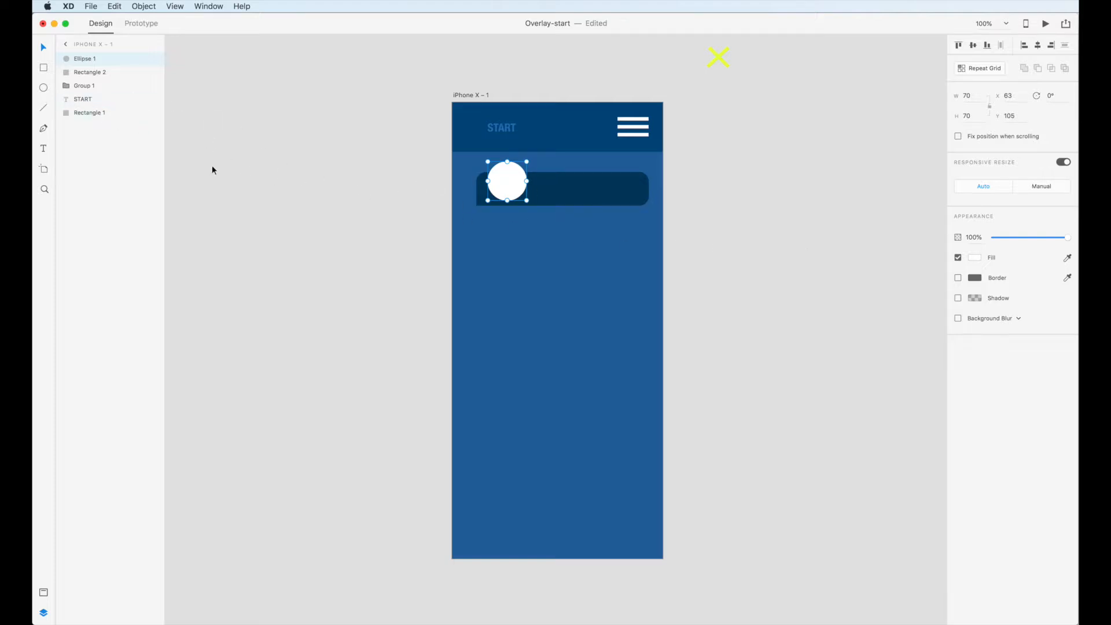
Add the text XD-Overlay_1 on the dark bar to the right of the circle and select it.
left_click(44, 149)
left_click(547, 186)
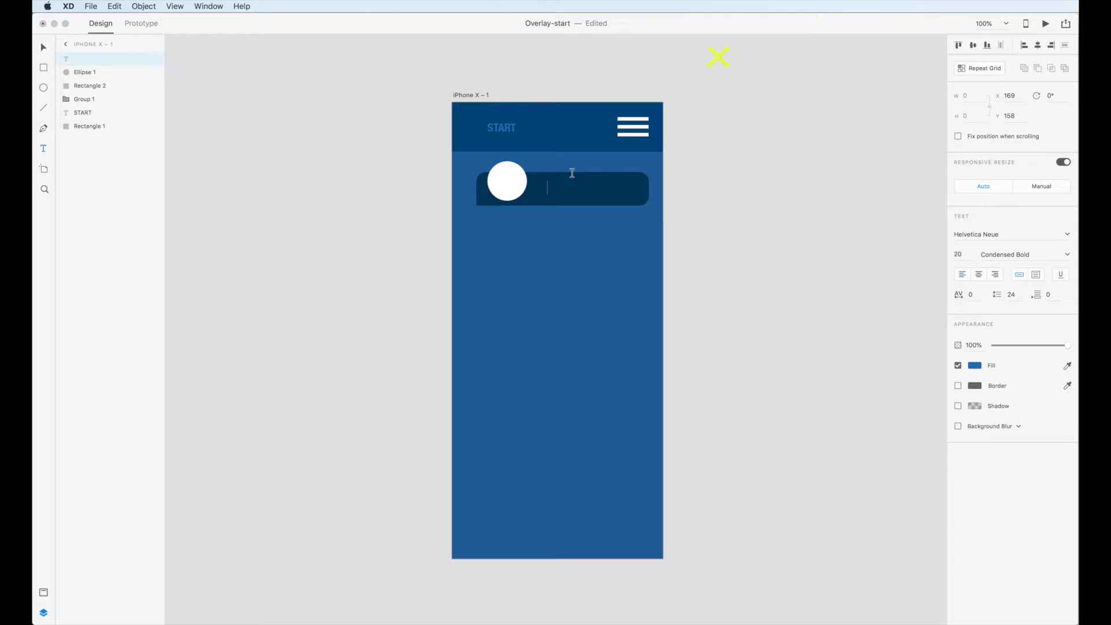
type("XD-Overlay_1")
left_click(44, 47)
left_click(364, 257)
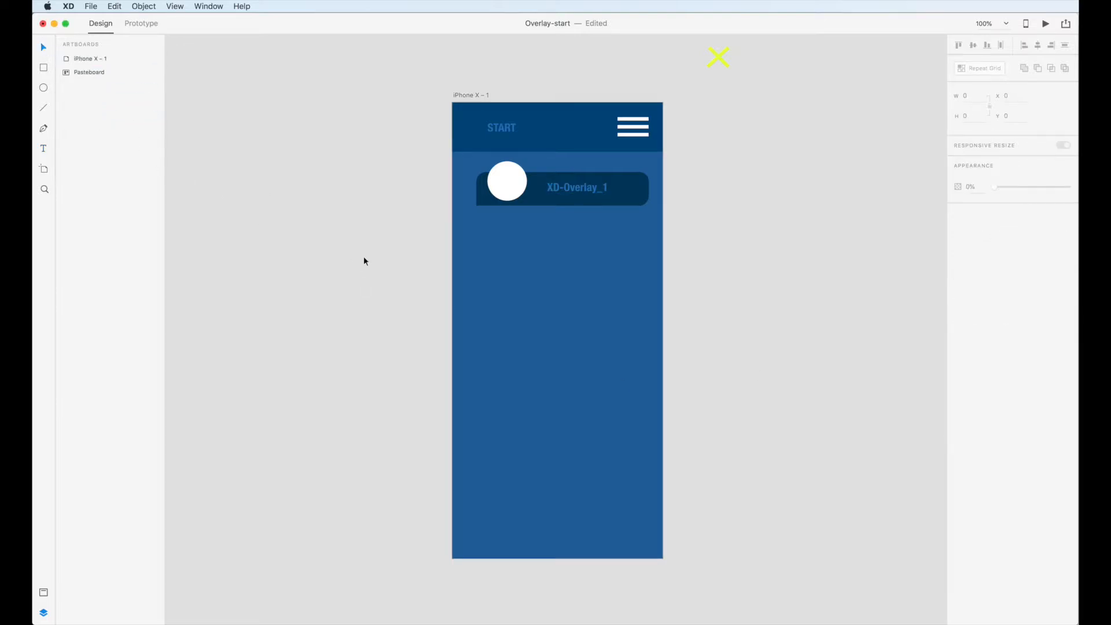
left_click(582, 191)
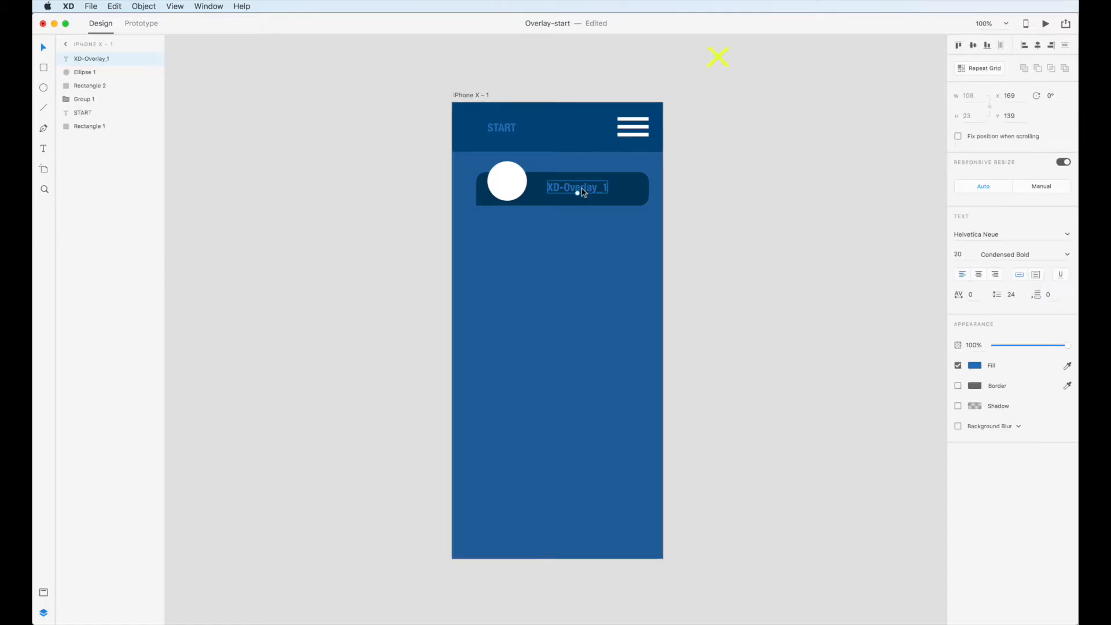
Recolor the XD-Overlay_1 text to a lighter blue and save the document.
left_click(976, 366)
left_click_drag(898, 330, 881, 311)
left_click(897, 262)
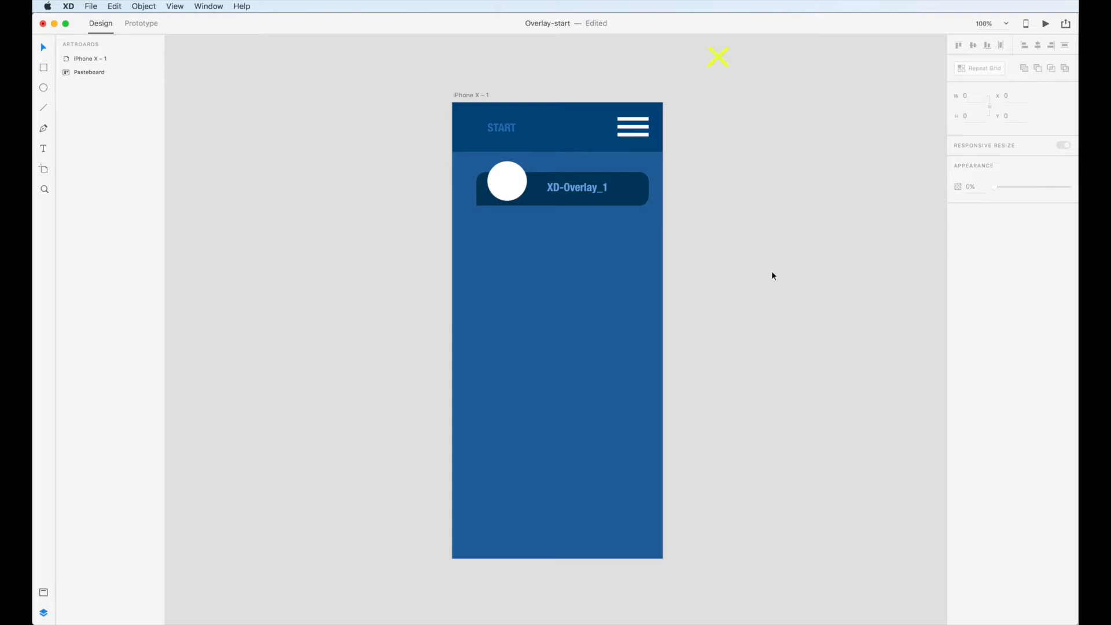
key("super+s")
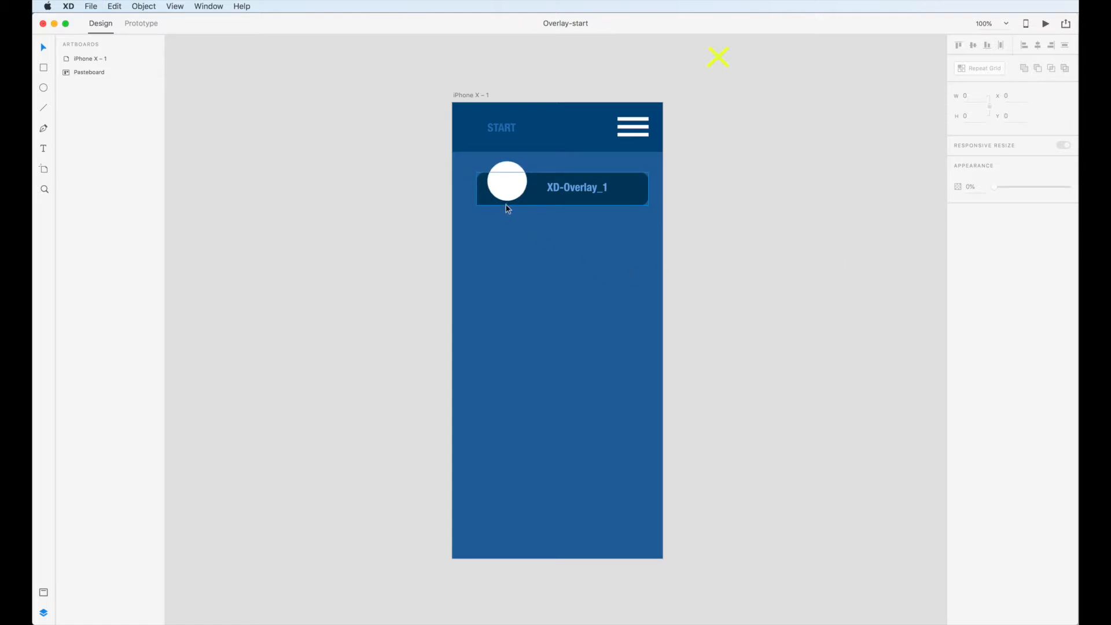
Turn the white circle, dark bar and XD-Overlay_1 text into a Repeat Grid and extend it downward to a height of about 893.
left_click(507, 170)
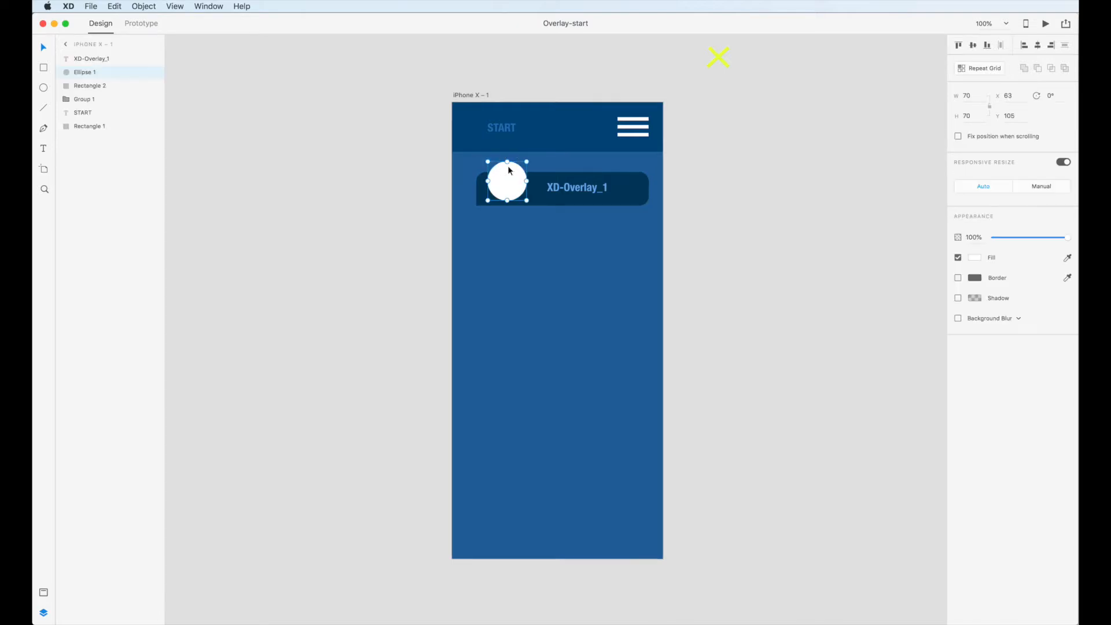
left_click(480, 201, "shift")
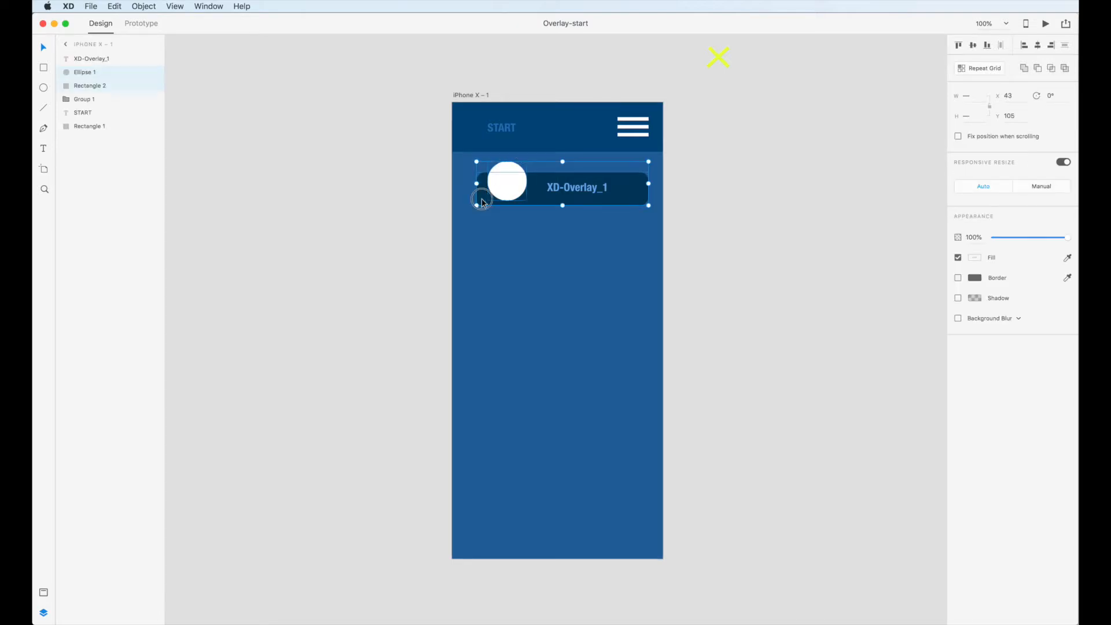
left_click(599, 194, "shift")
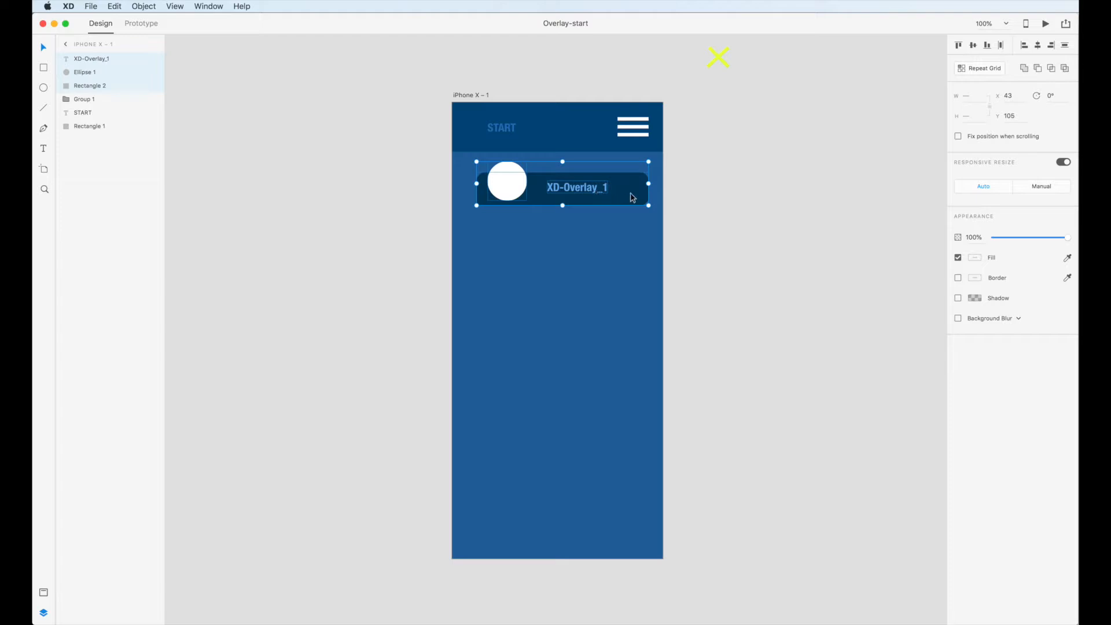
left_click(985, 72)
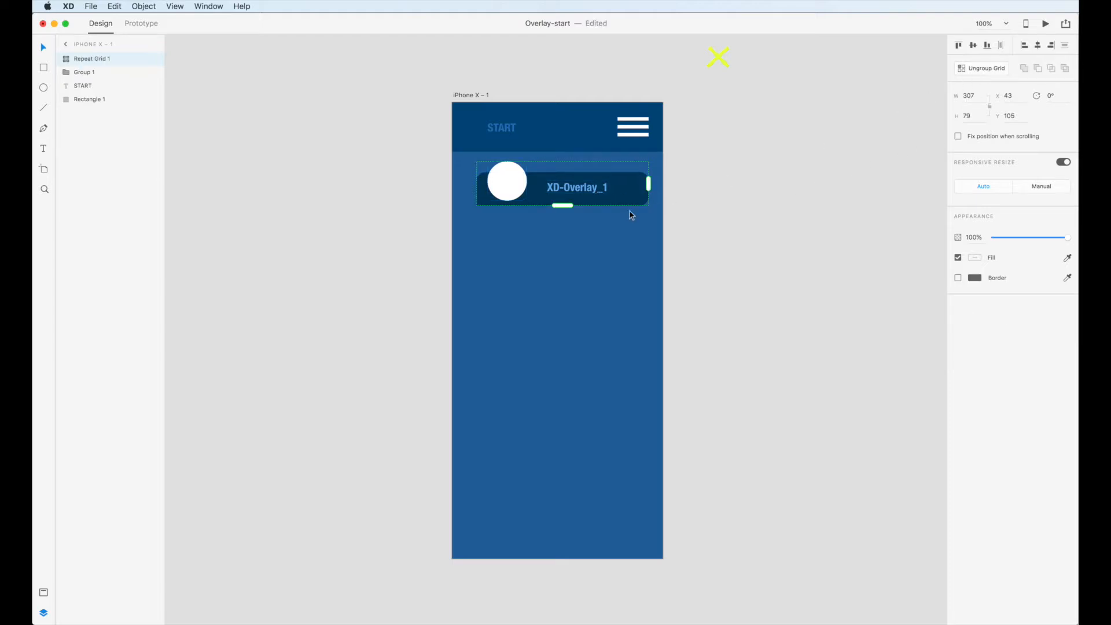
left_click_drag(565, 205, 580, 623)
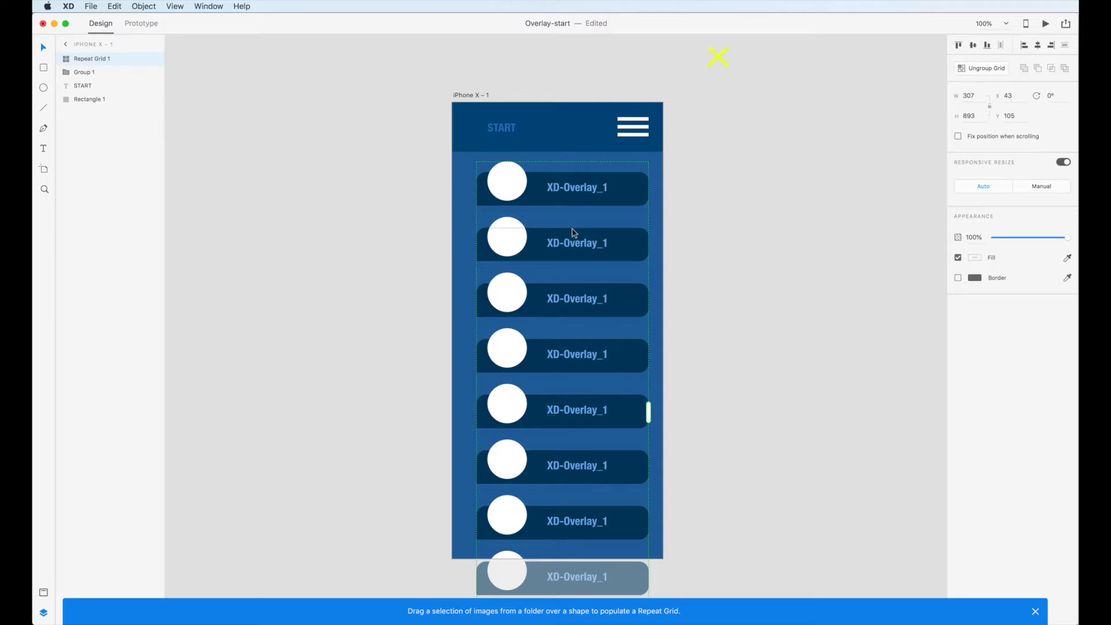
Slightly widen the vertical gap between the Repeat Grid rows, making the grid about 911 high, and deselect it.
mouse_move(575, 206)
left_mouse_down()
mouse_move(575, 218)
mouse_move(575, 188)
mouse_move(575, 205)
left_mouse_up()
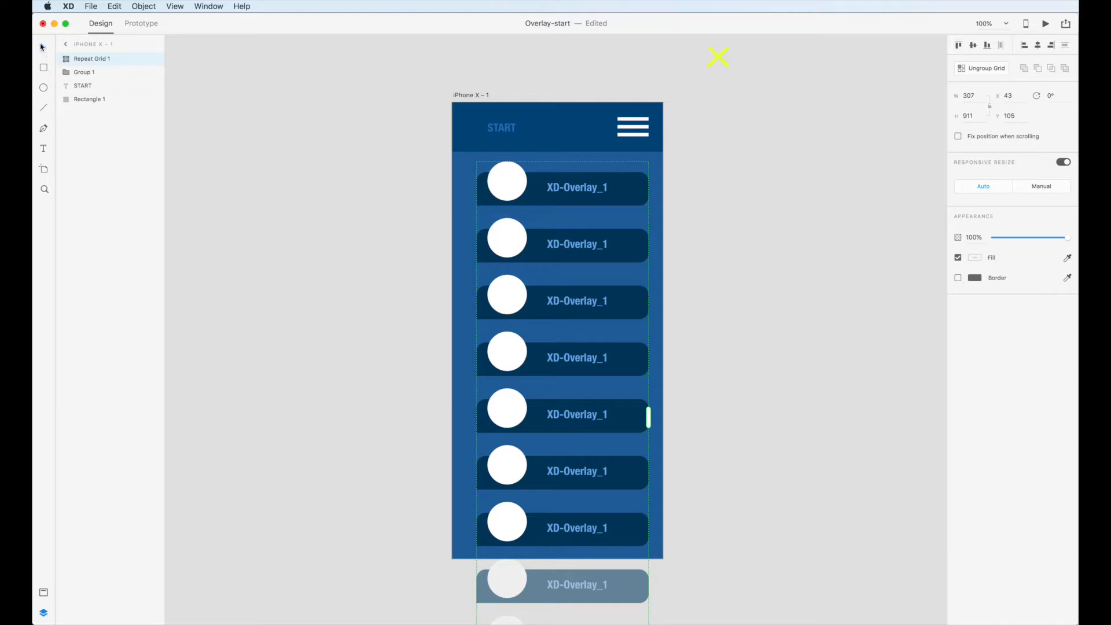
left_click(41, 47)
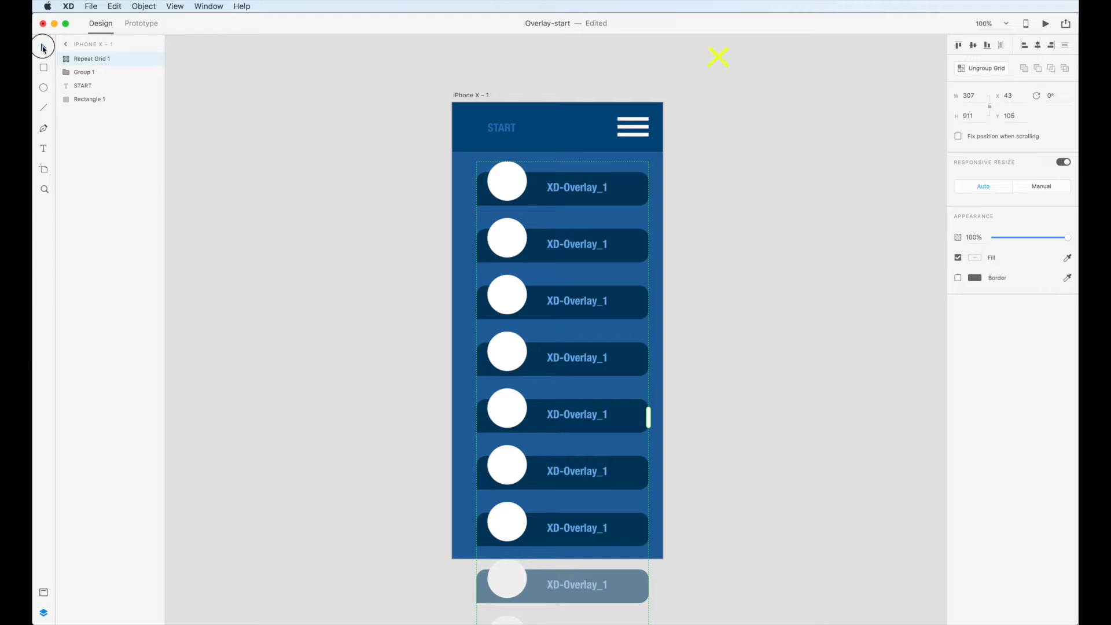
left_click(460, 298)
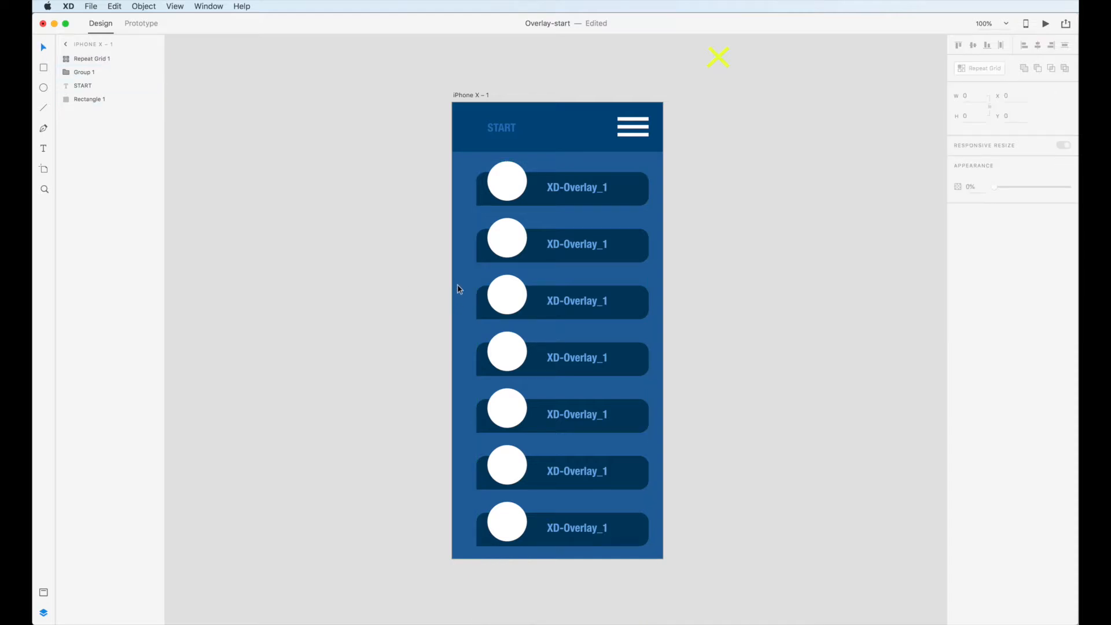
Extend the iPhone X – 1 artboard downward to a height of about 1099 so it encloses the whole list.
left_click(469, 94)
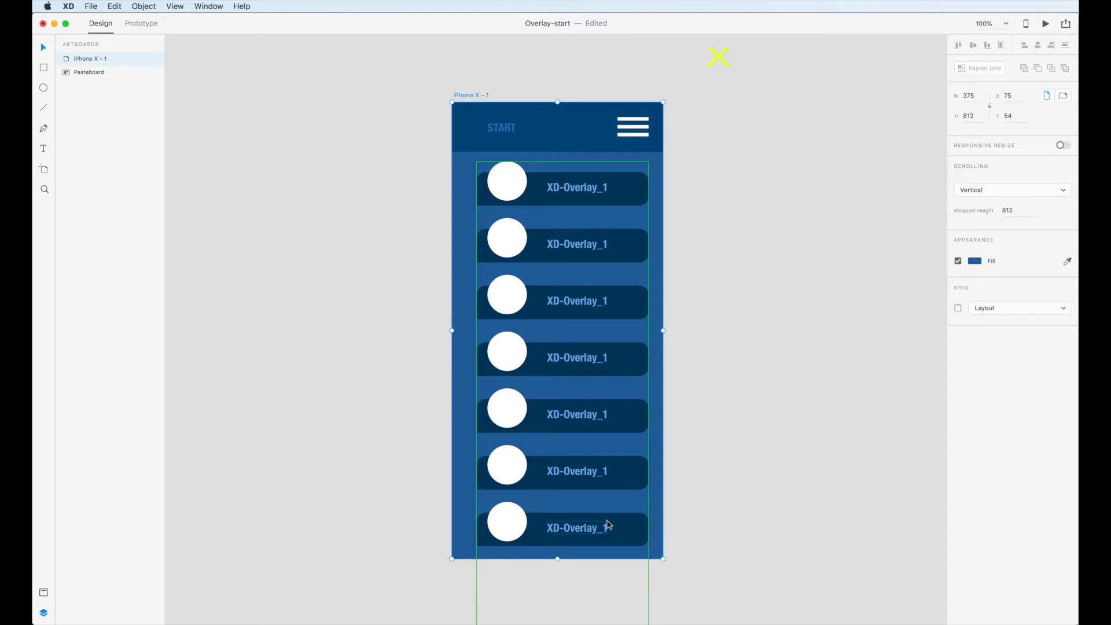
key("super+minus")
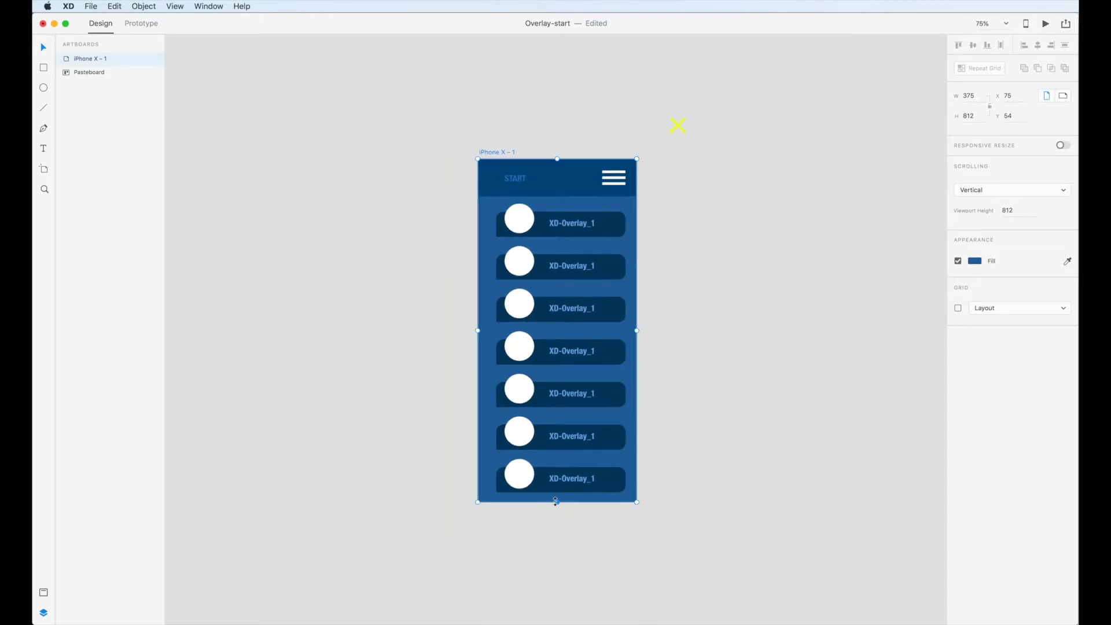
left_click_drag(557, 502, 560, 619)
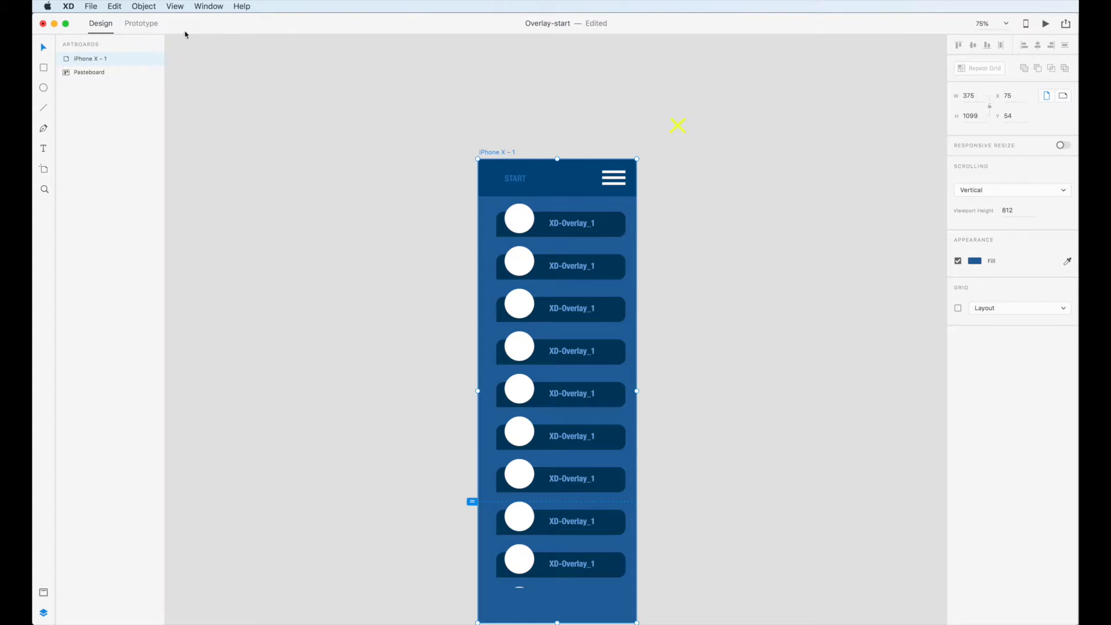
Preview the start screen, scroll the list to check the header's behavior, and close the preview.
left_click(1046, 24)
scroll(647, 264, "down", 3)
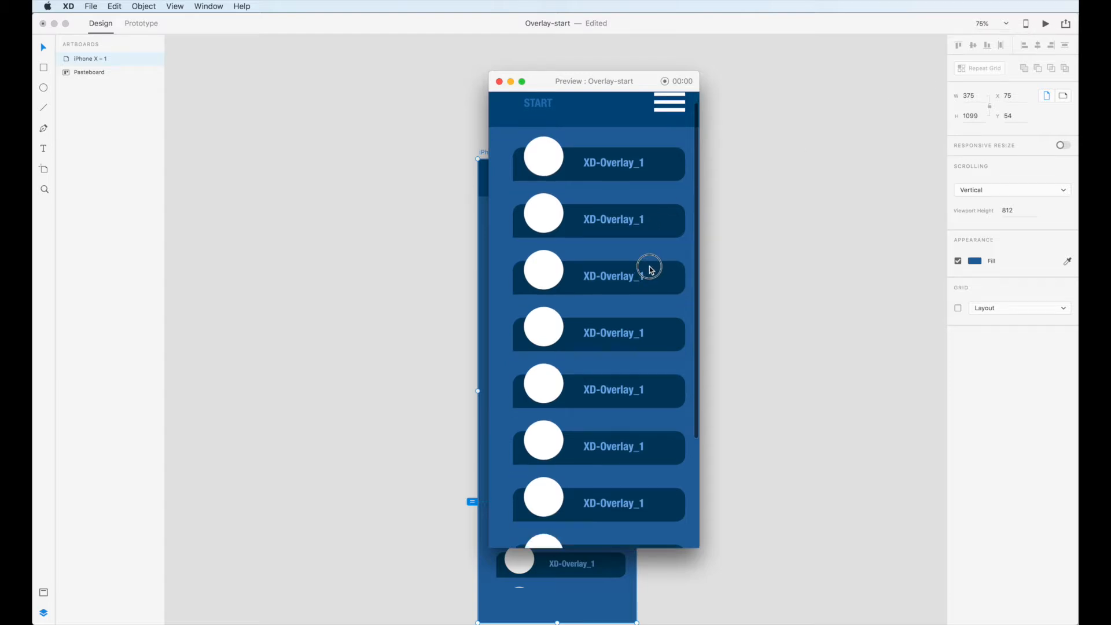
left_click_drag(645, 297, 587, 198)
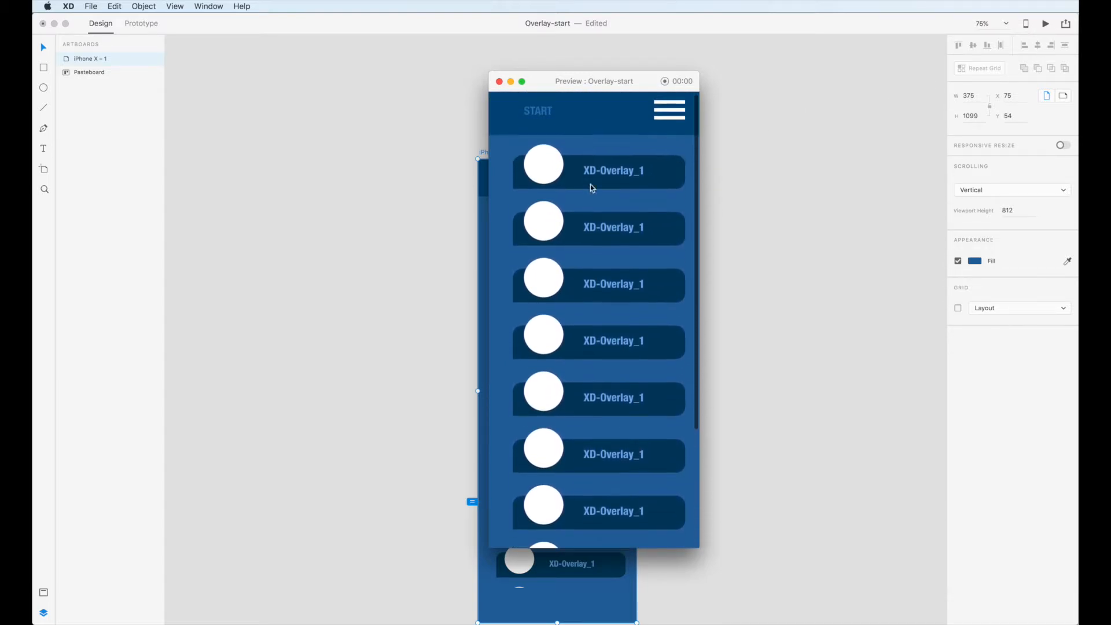
left_click(499, 80)
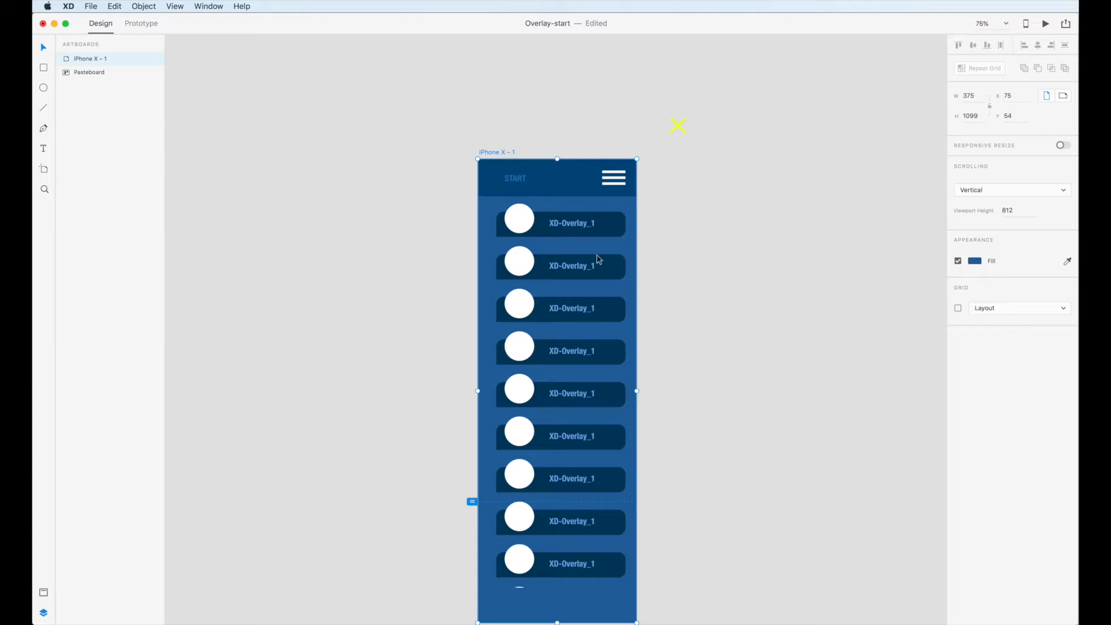
left_click(591, 232)
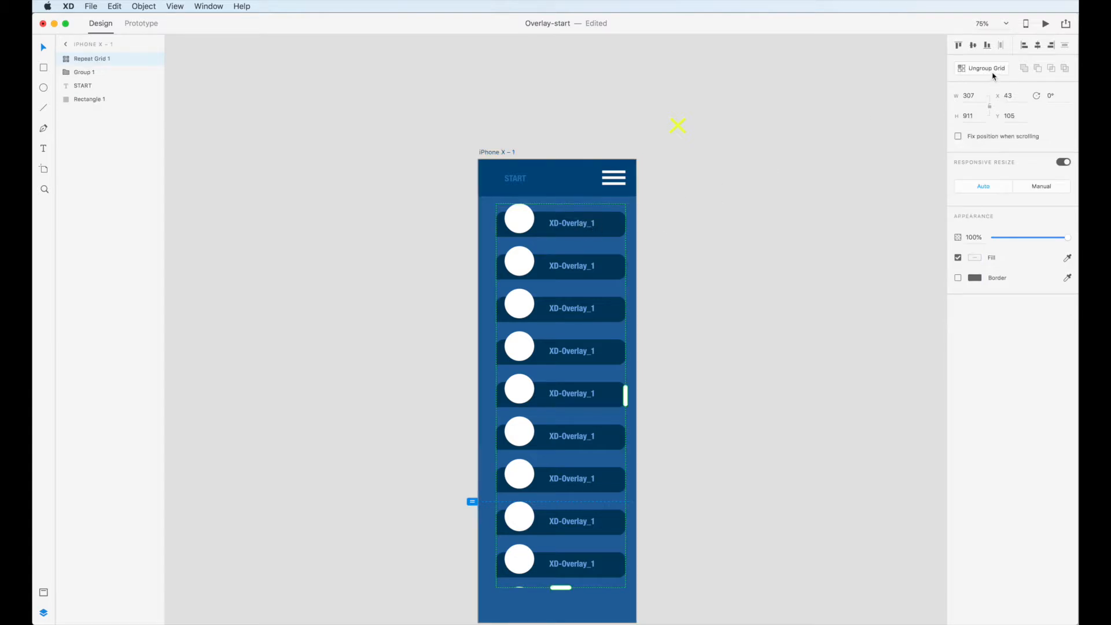
left_click(572, 238)
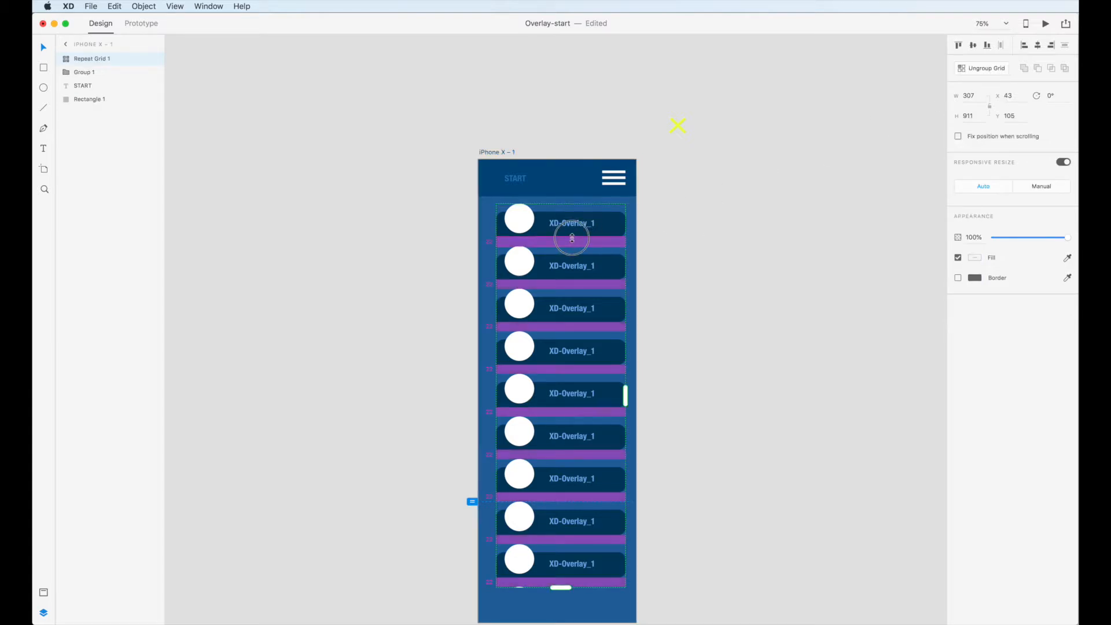
left_click_drag(572, 238, 575, 238)
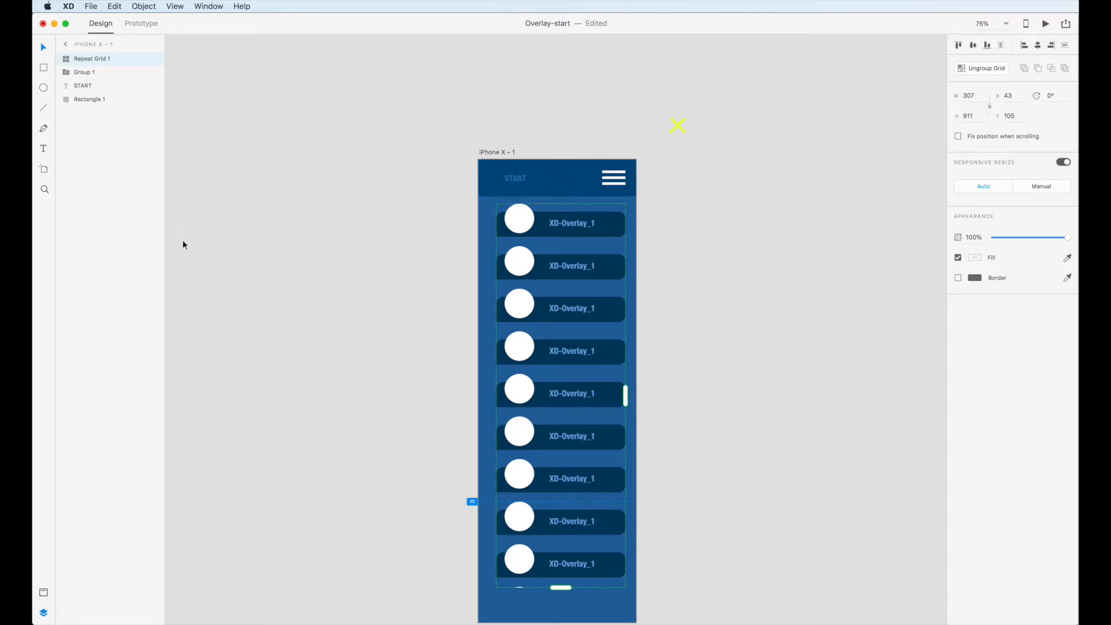
left_click(43, 612)
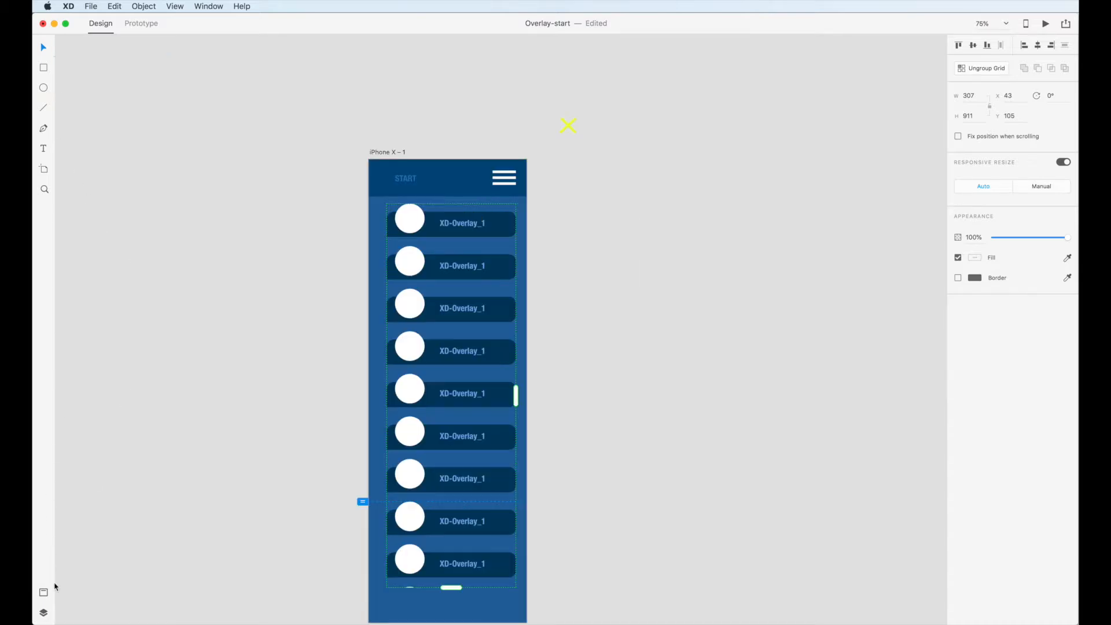
left_click(44, 613)
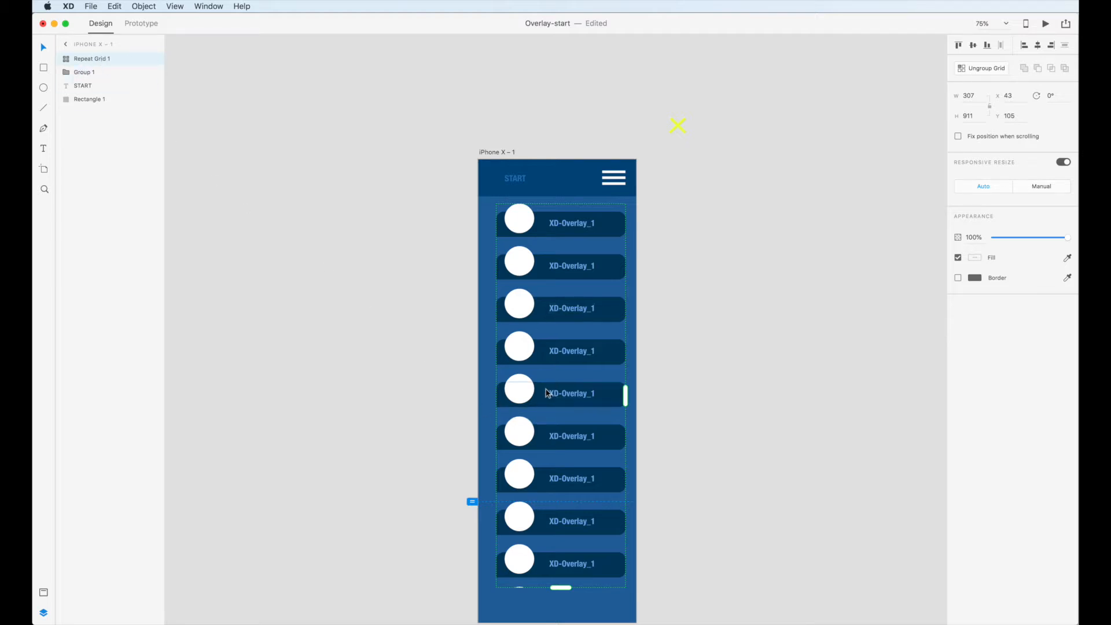
Rename the header background rectangle's layer to header and the menu icon group to nav.
double_click(96, 100)
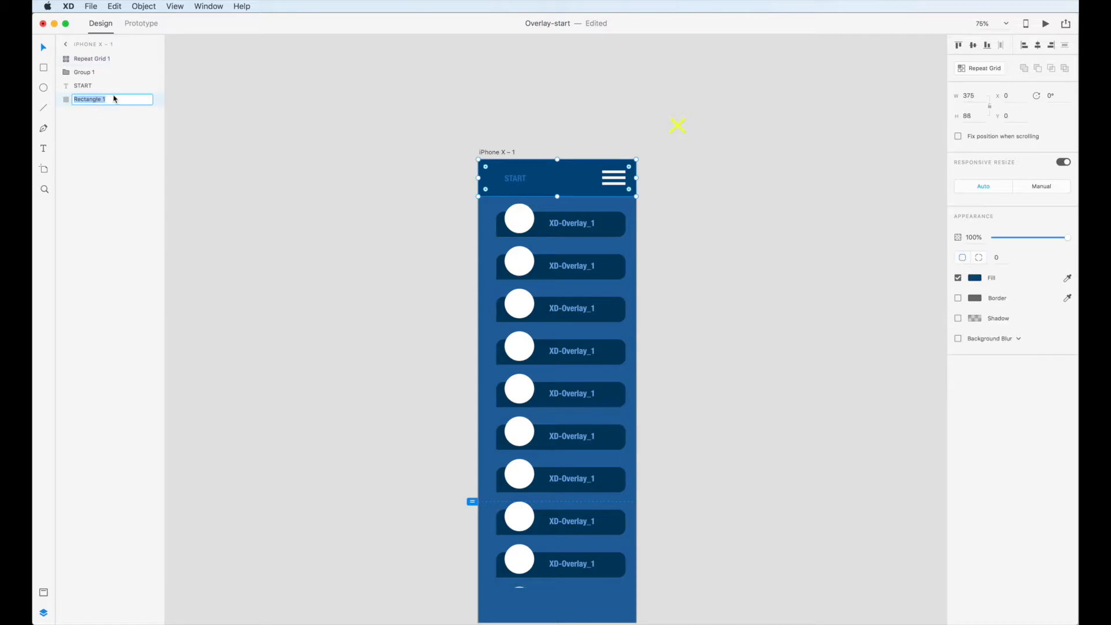
type("header")
key("Return")
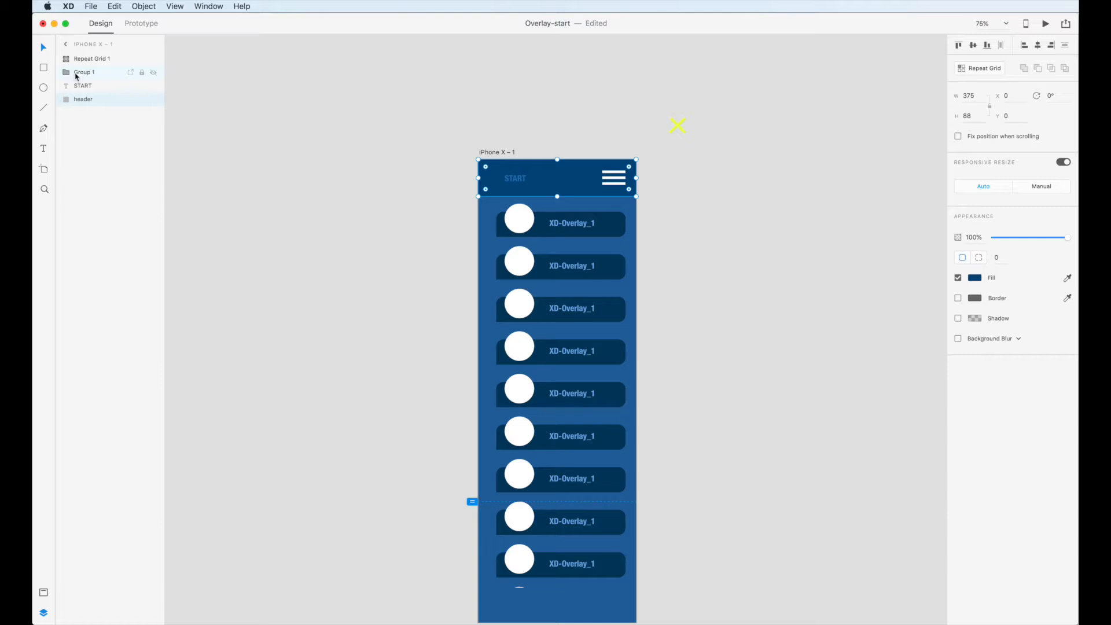
left_click(154, 72)
left_click(154, 73)
double_click(87, 72)
type("nav")
key("Return")
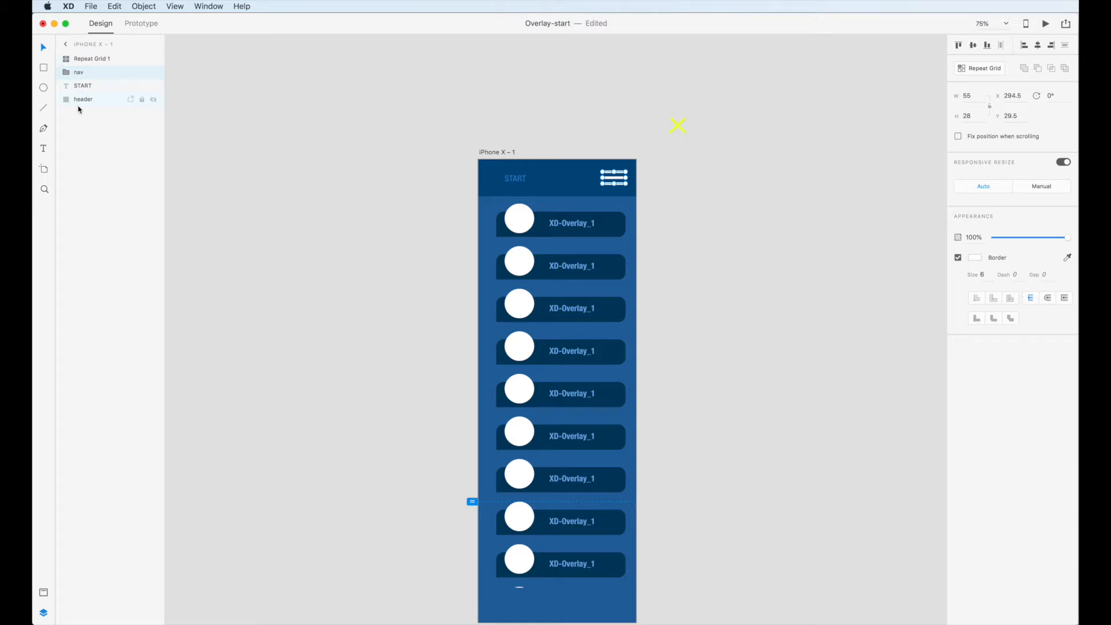
Move the header, nav and START layers above the Repeat Grid and fix the position of all three when scrolling.
left_click_drag(83, 103, 83, 56)
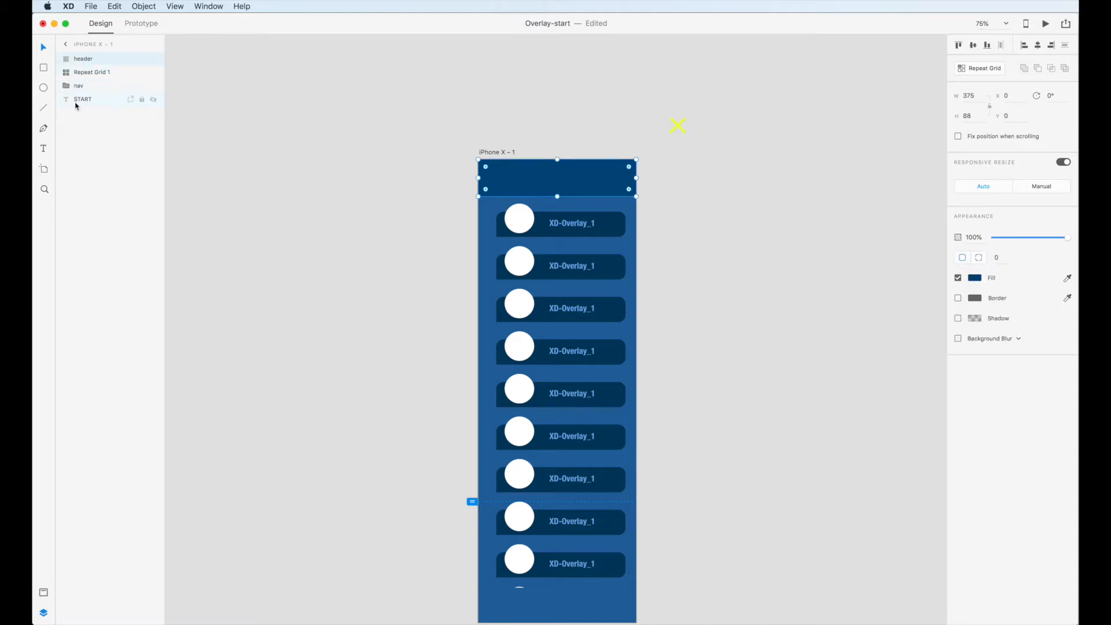
left_click_drag(74, 90, 76, 55)
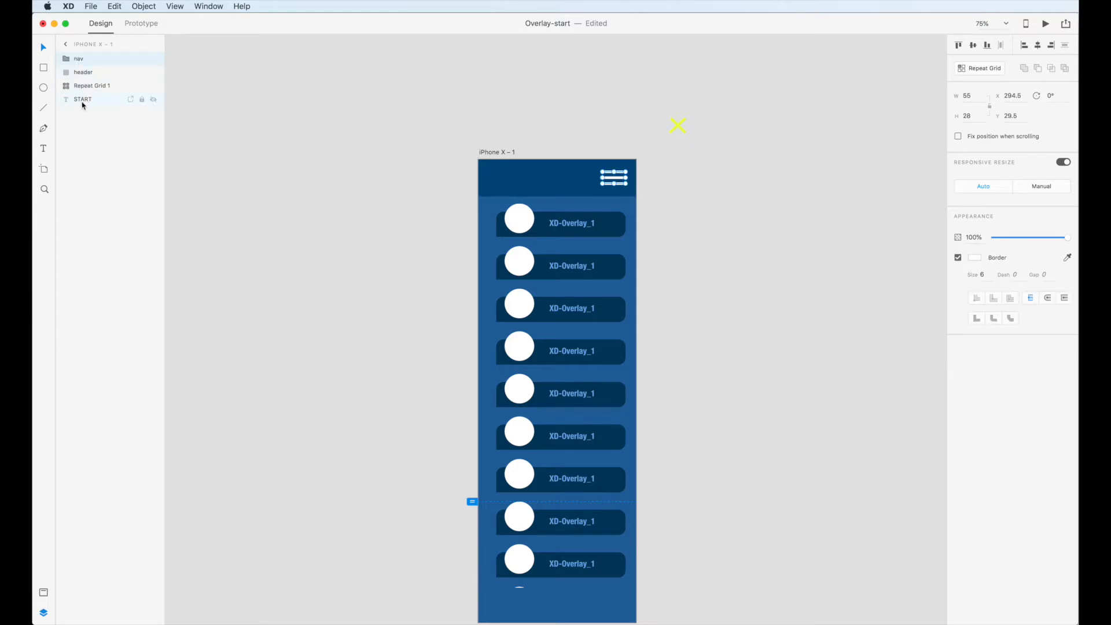
left_click_drag(82, 103, 78, 56)
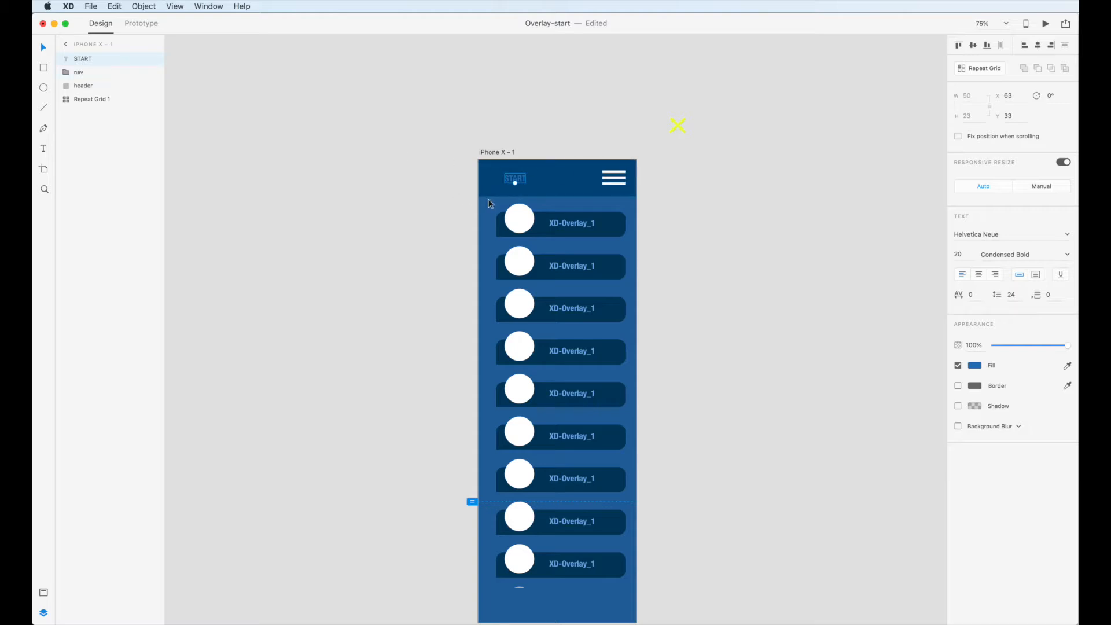
left_click(619, 181, "shift")
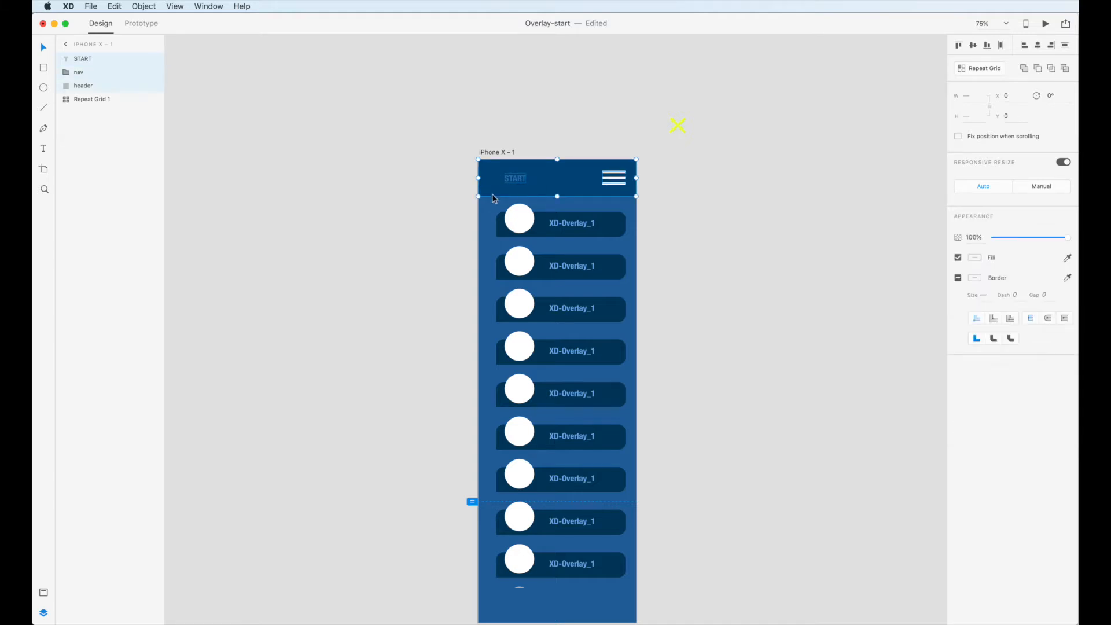
left_click(957, 137)
Preview the start screen, scroll the list up and down beneath the fixed header, and close the preview.
left_click(1045, 24)
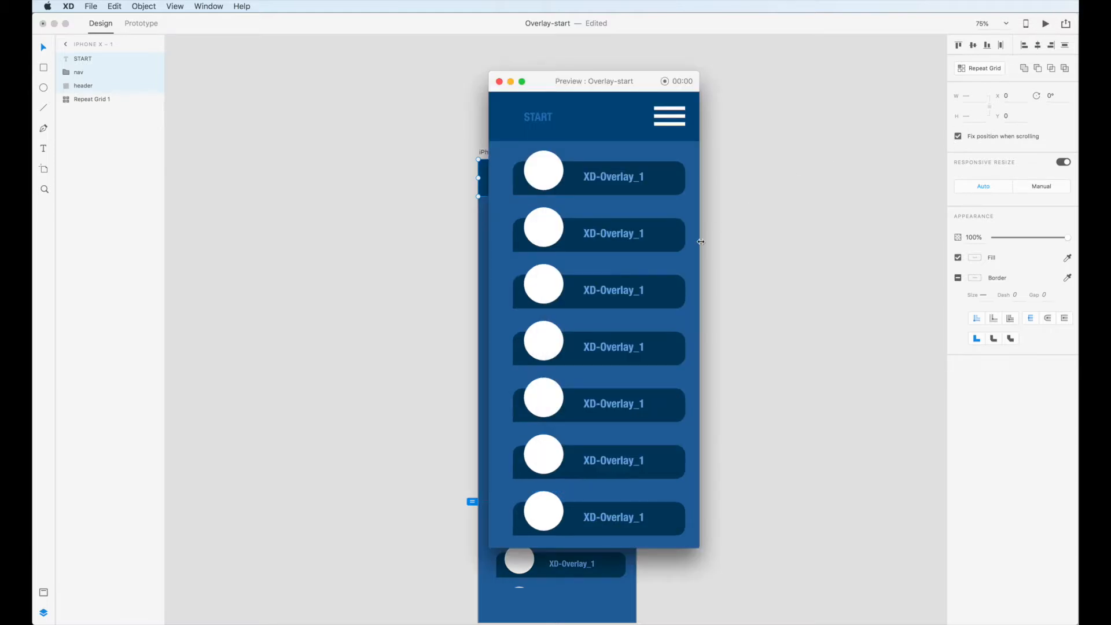
scroll(673, 322, "down", 3)
scroll(679, 234, "up", 5)
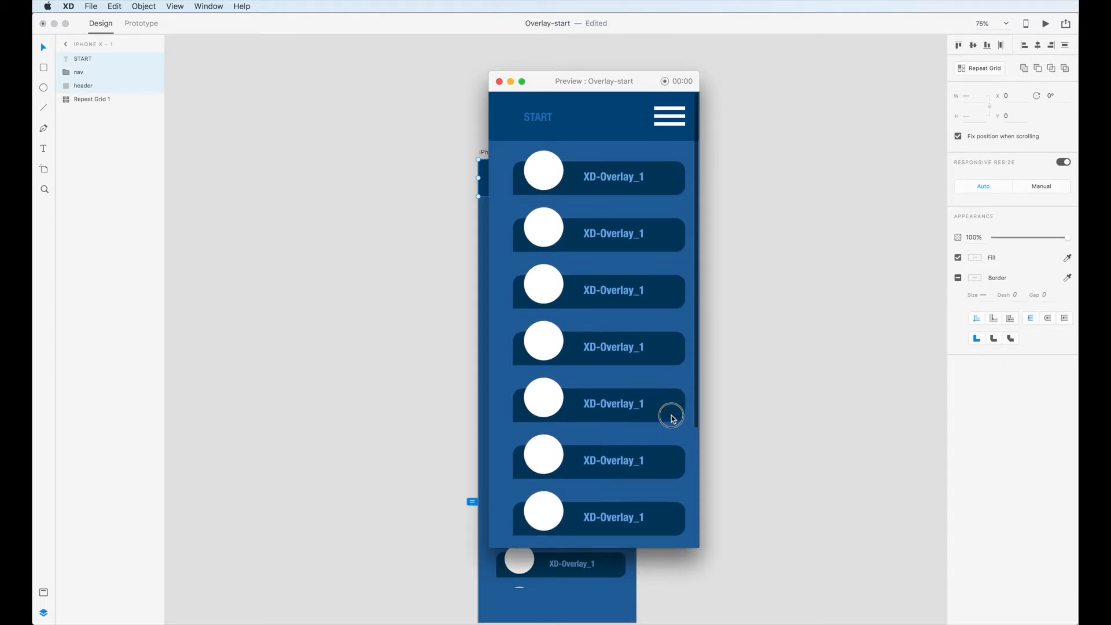
scroll(671, 417, "down", 3)
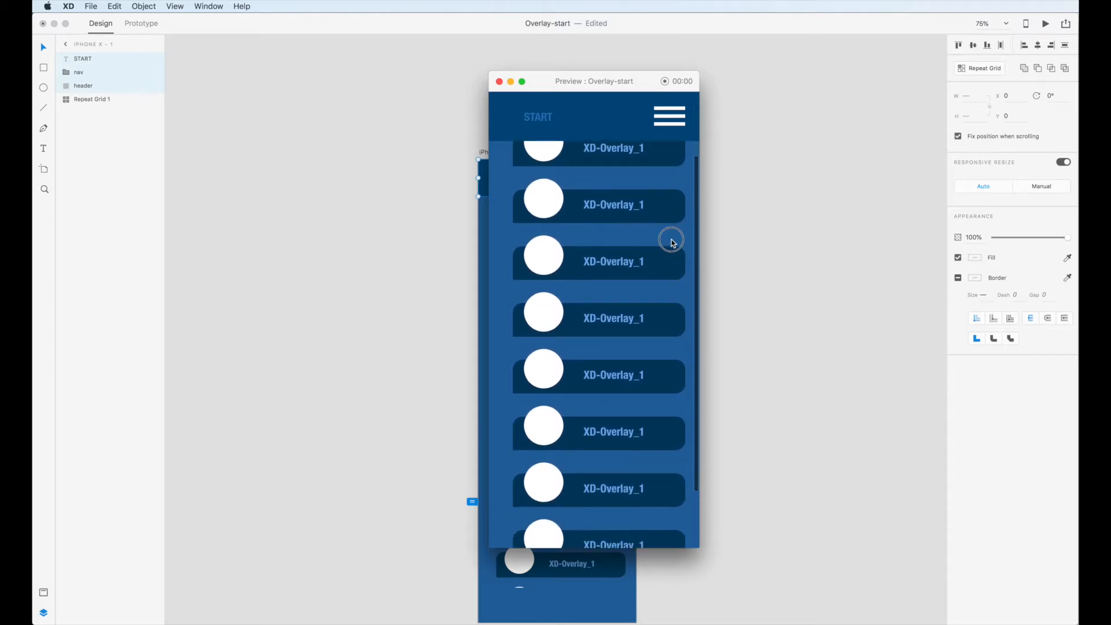
left_click(499, 82)
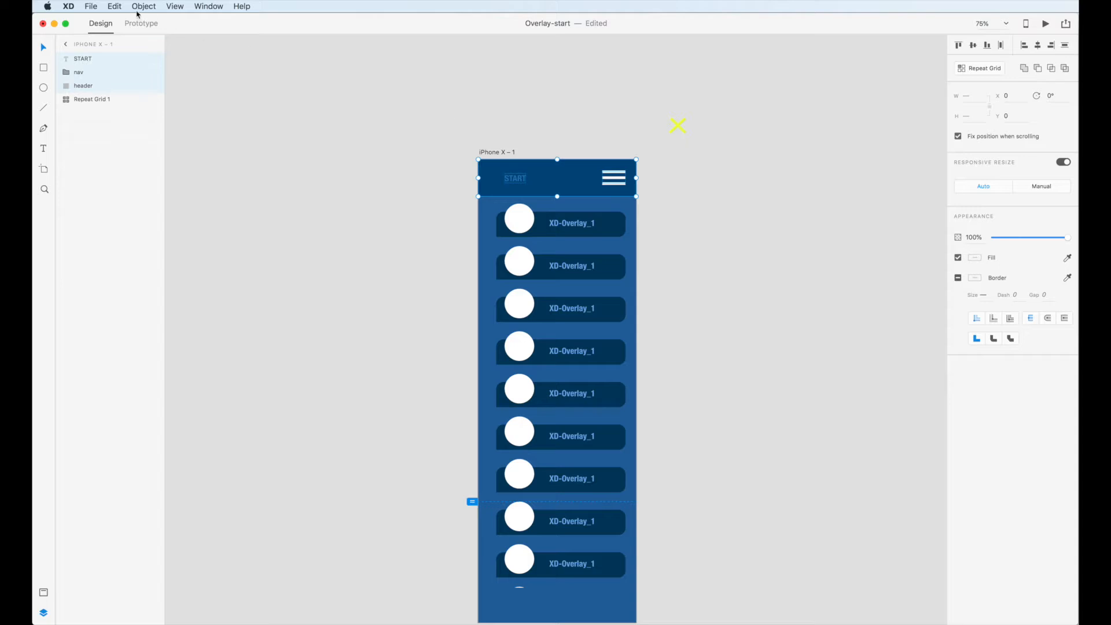
Save the Overlay-start document with the fixed header elements.
left_click(91, 6)
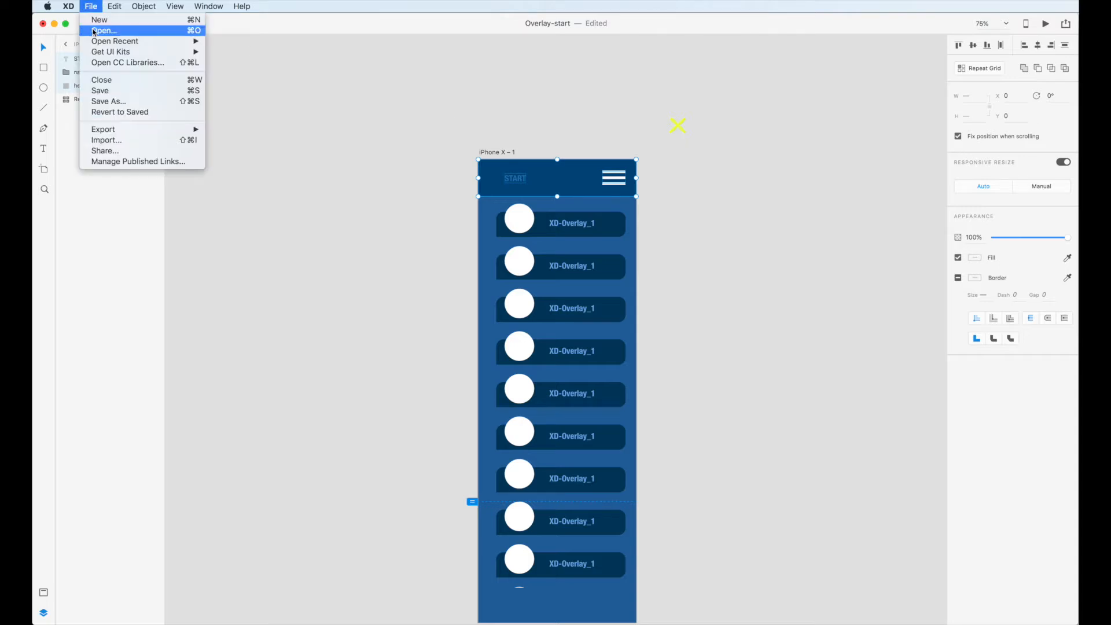
left_click(101, 90)
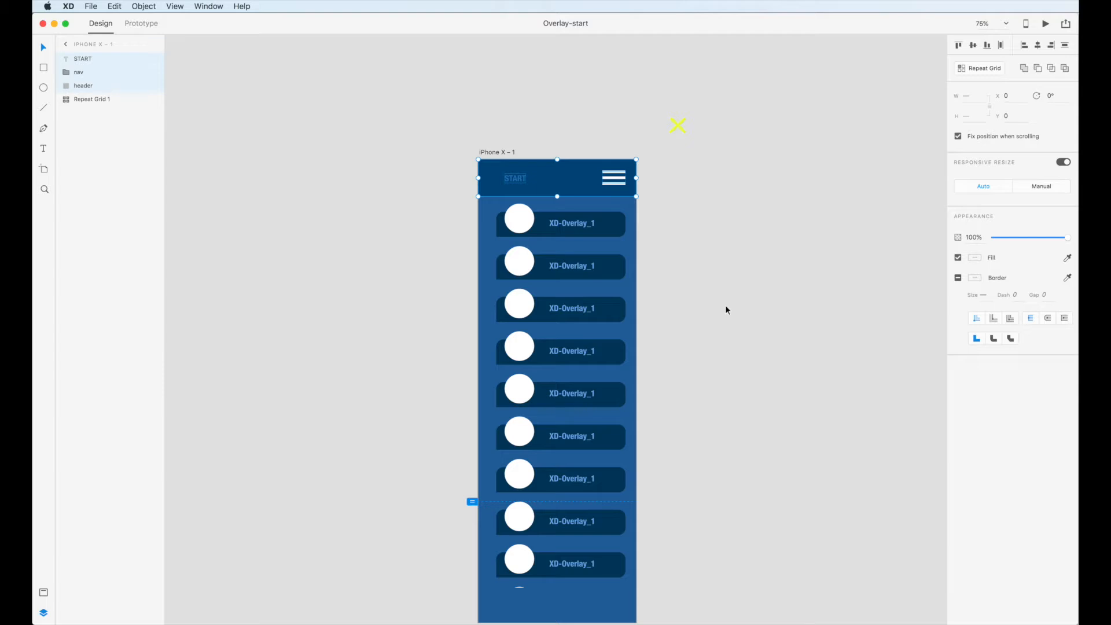
key("super+1")
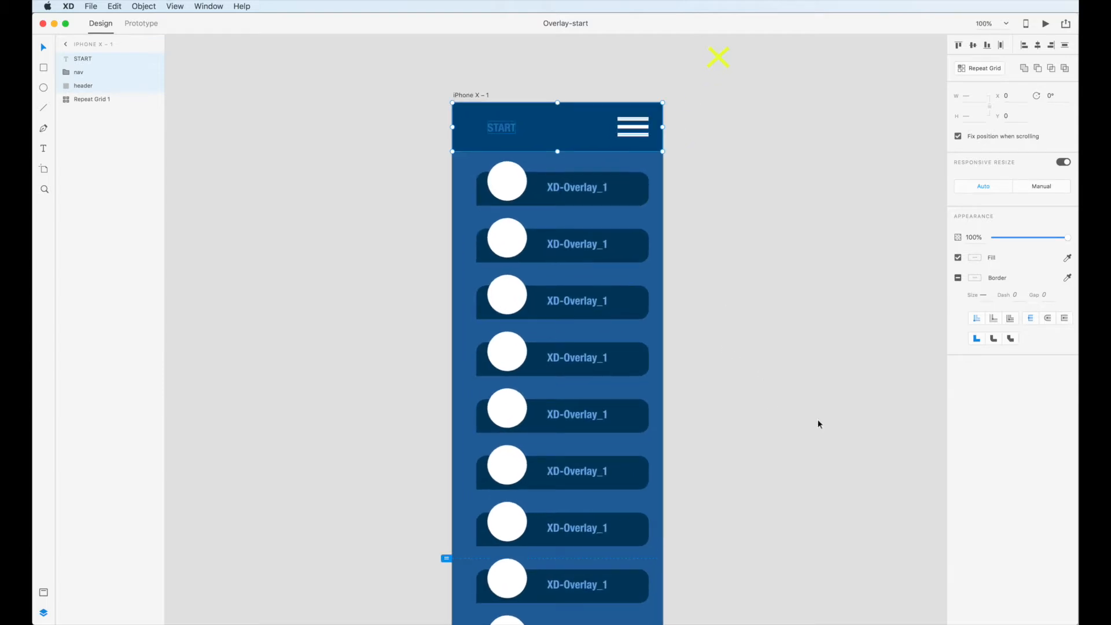
Ungroup the Repeat Grid on the start artboard into individual row groups and save the document.
left_click_drag(787, 434, 722, 390)
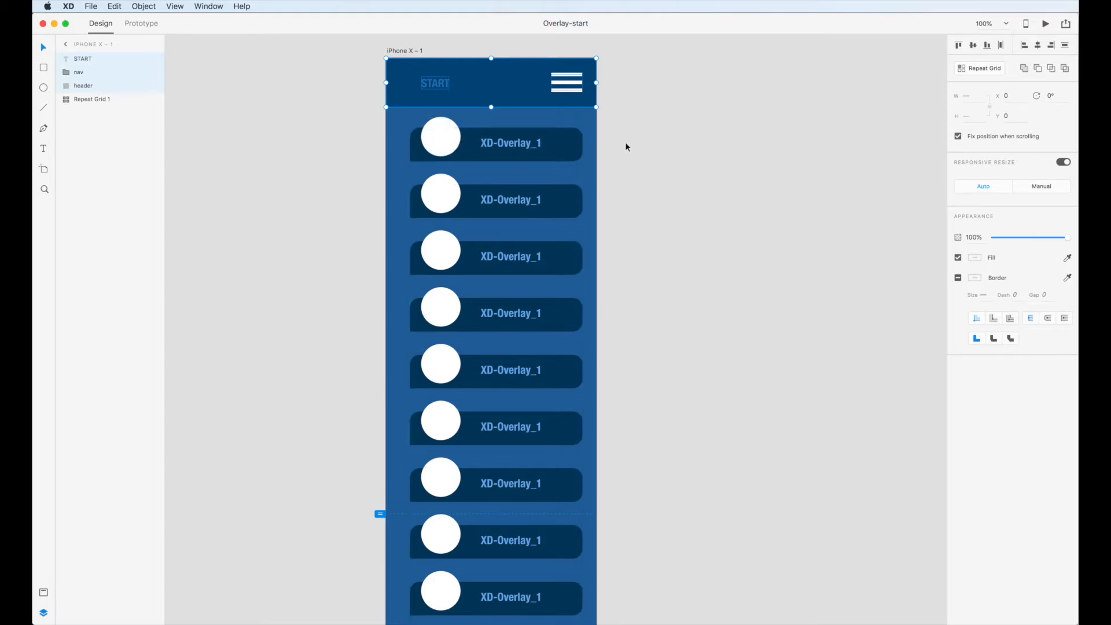
left_click(567, 151)
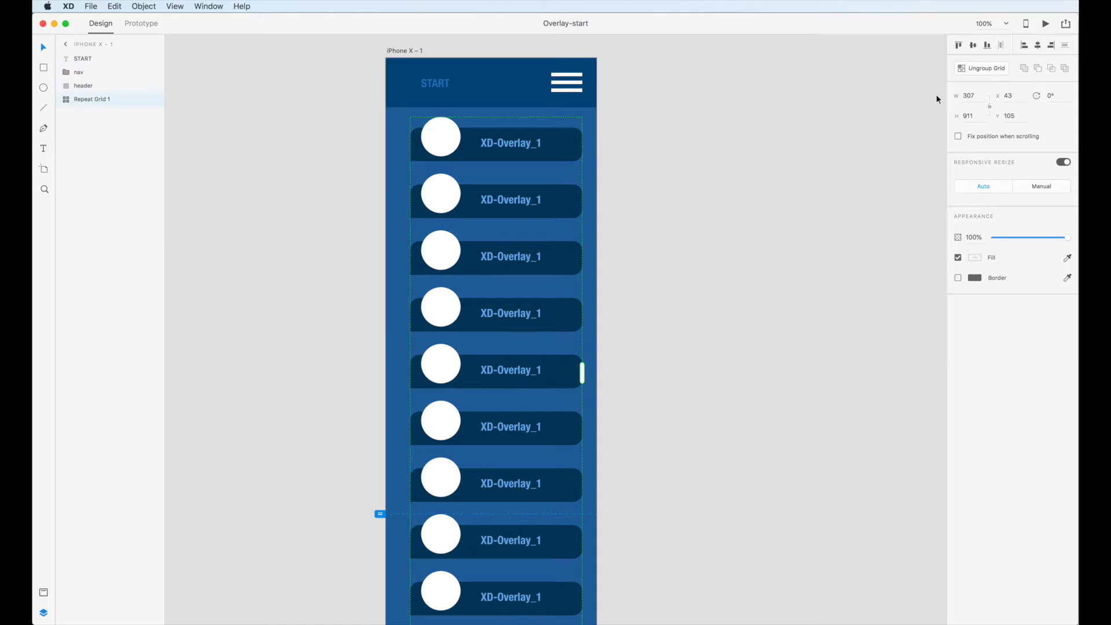
left_click(972, 69)
left_click(617, 203)
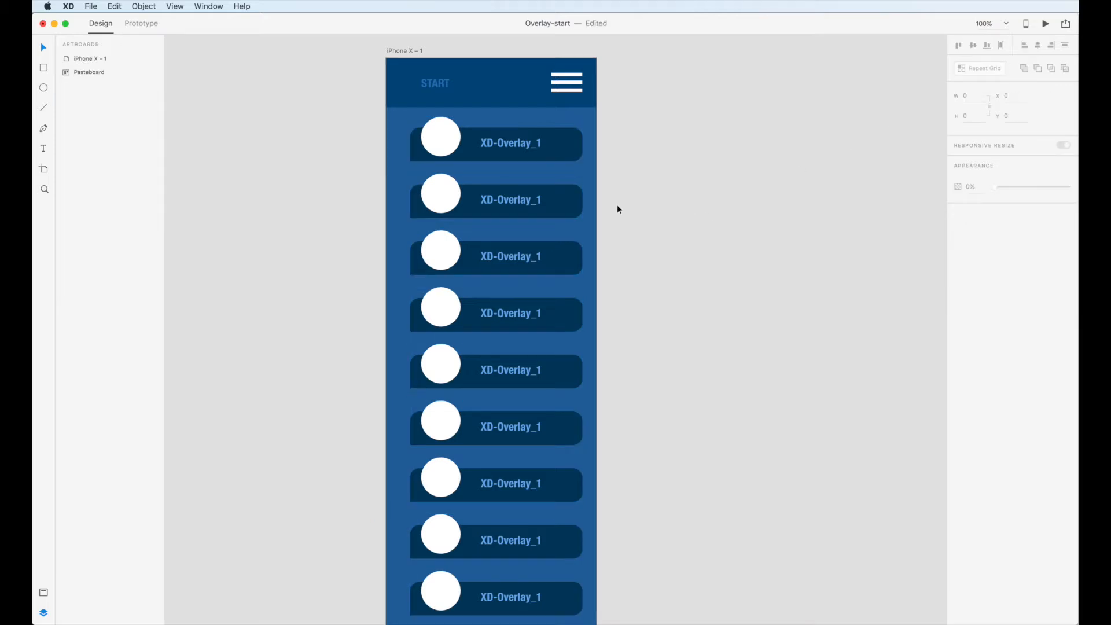
left_click(570, 151)
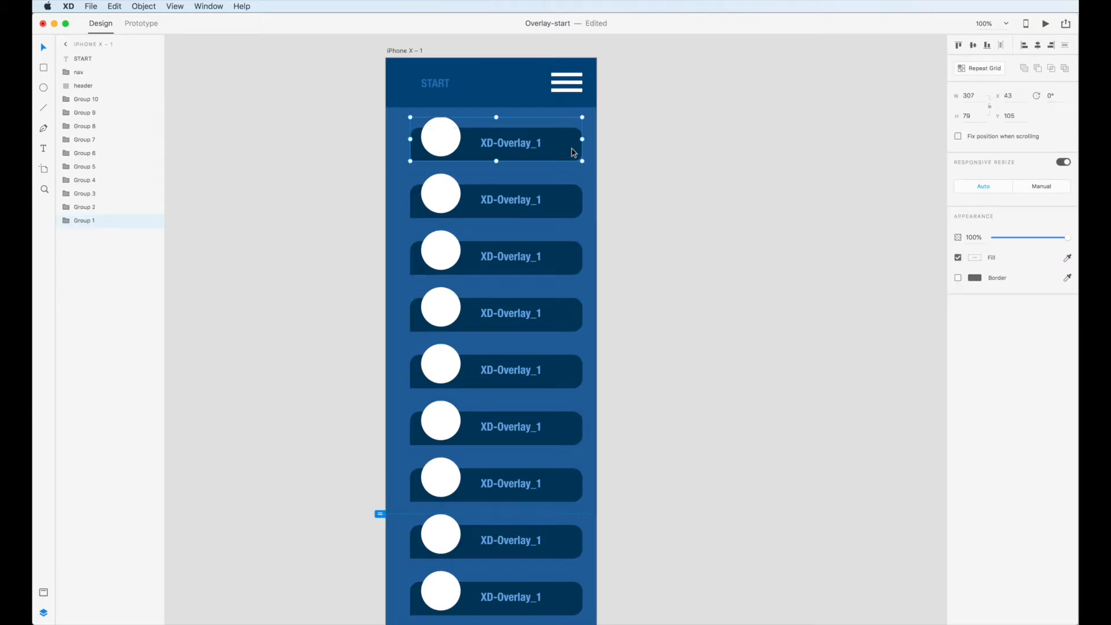
left_click(636, 168)
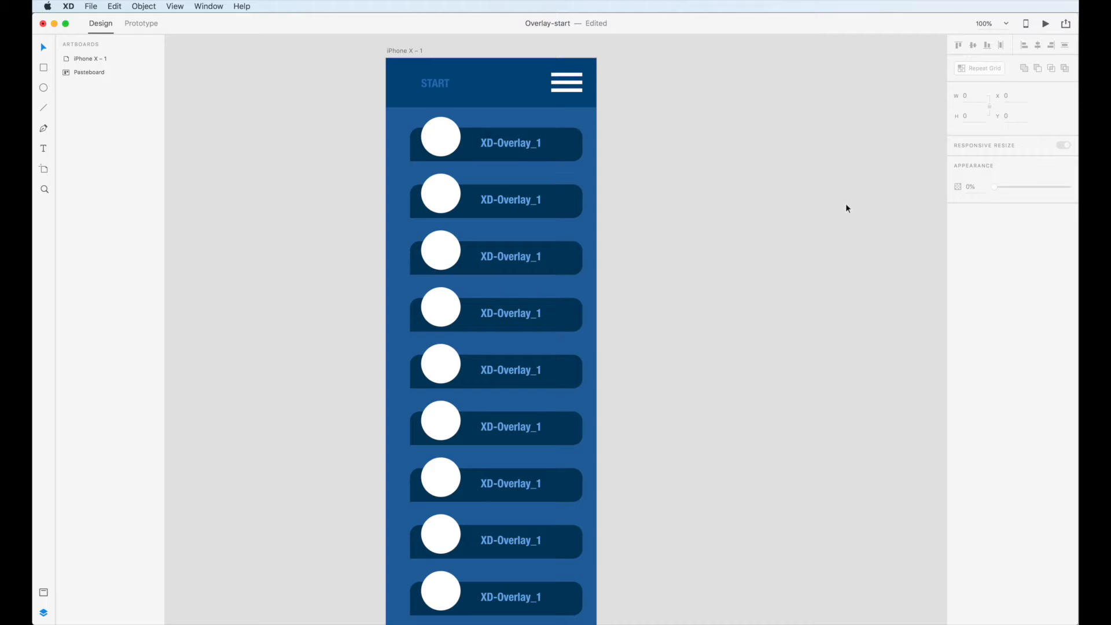
left_click(92, 7)
left_click(107, 88)
Add a second iPhone X artboard beside the start screen.
left_click(398, 52)
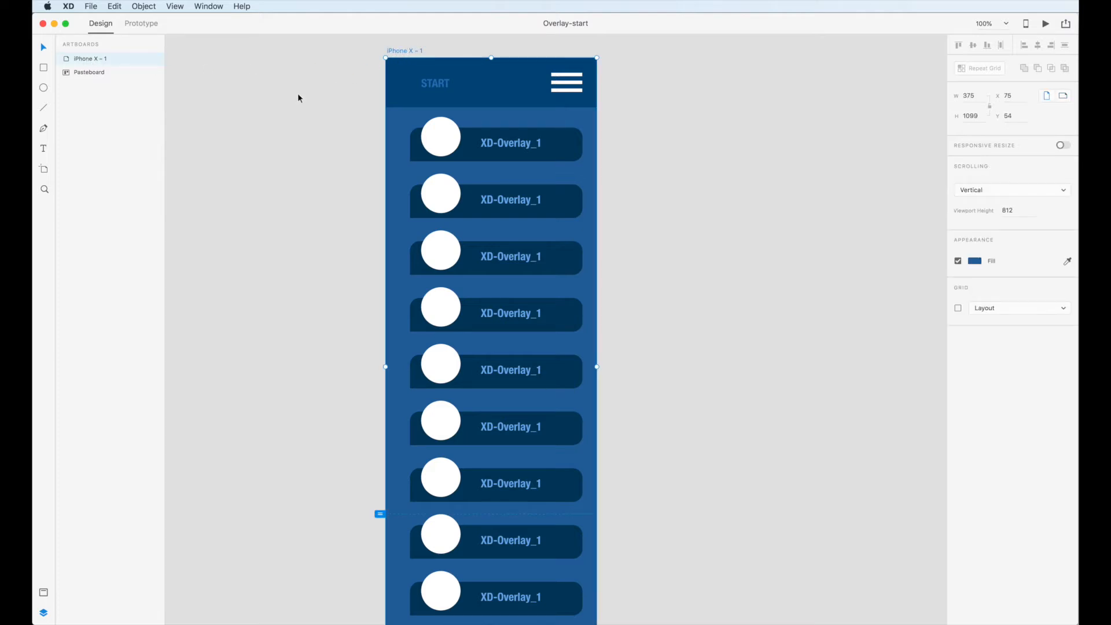
left_click(45, 171)
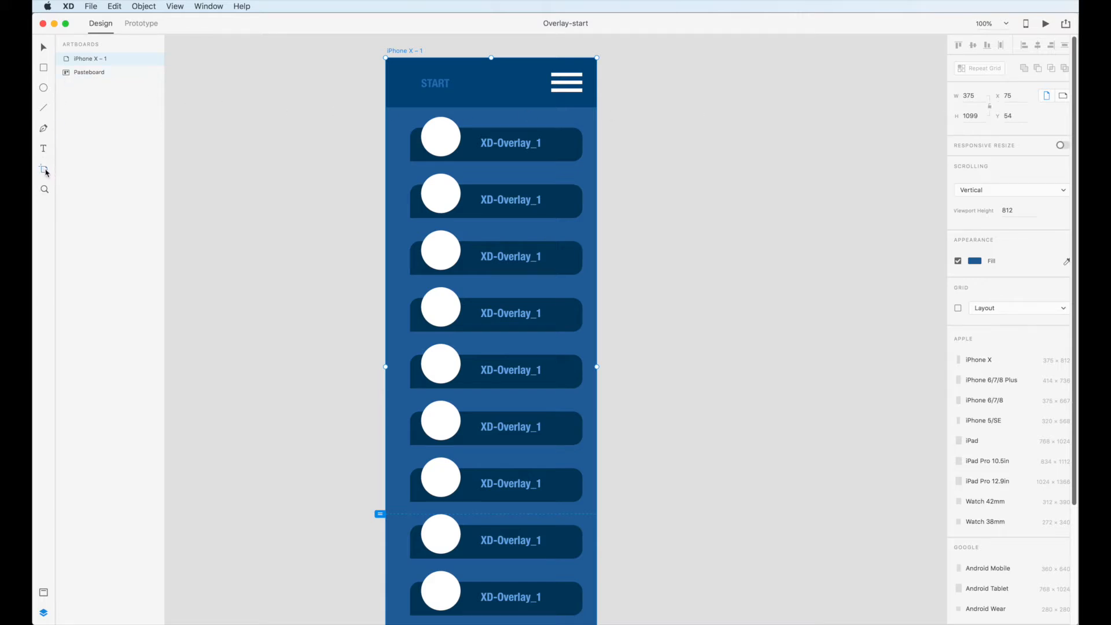
left_click(977, 360)
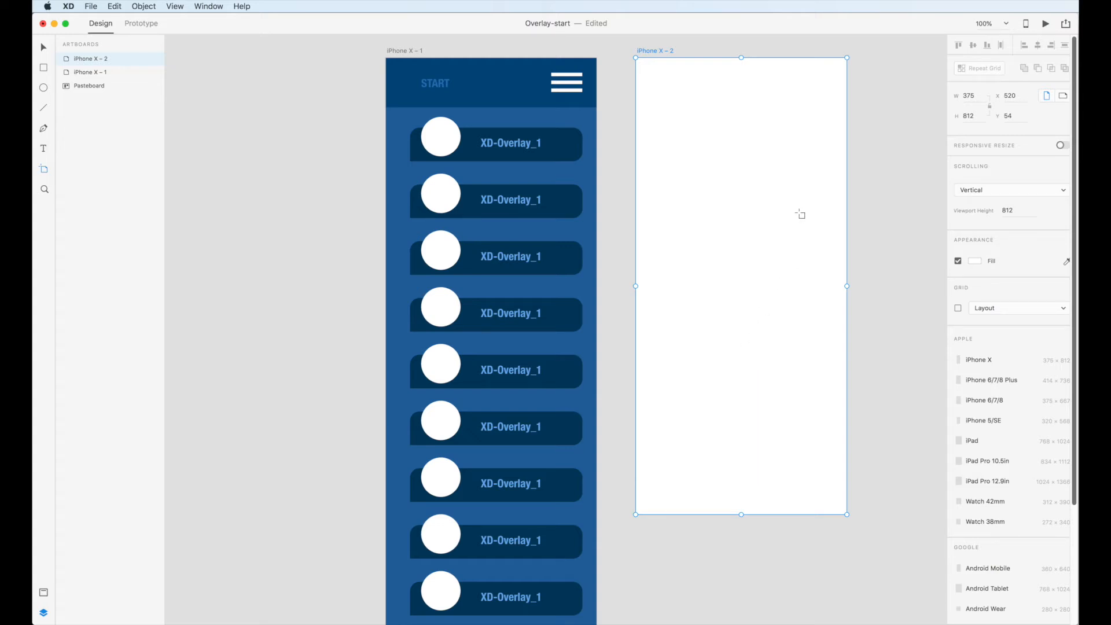
Narrow the new artboard from its left side to about 221 px wide and move it closer to the start artboard.
left_click_drag(636, 285, 694, 291)
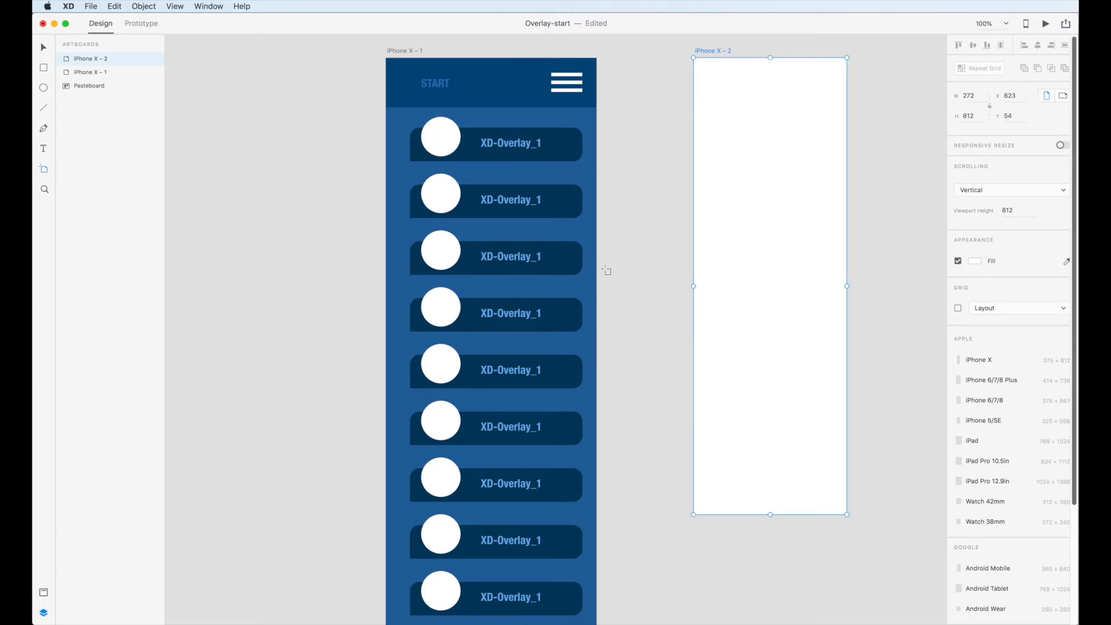
left_click(697, 285)
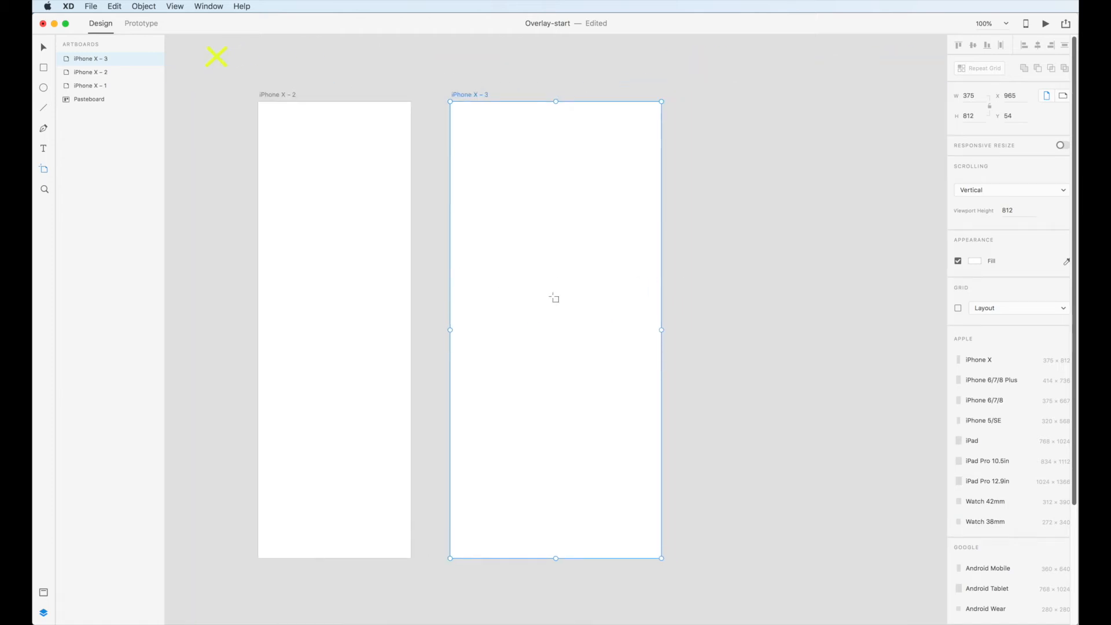
key("super+z")
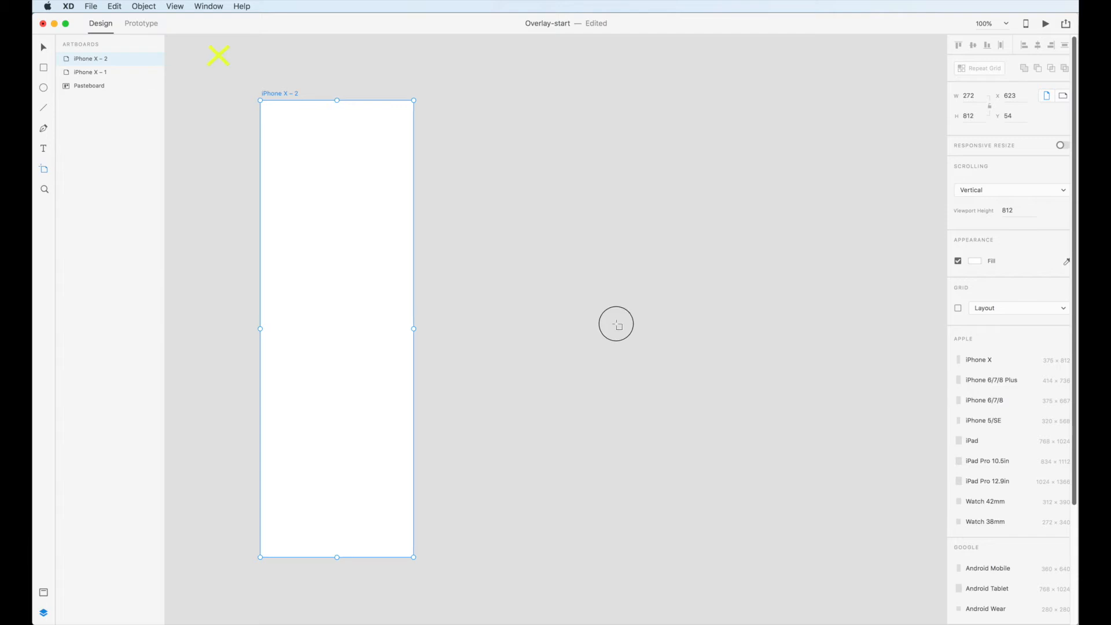
left_click_drag(615, 322, 1066, 285)
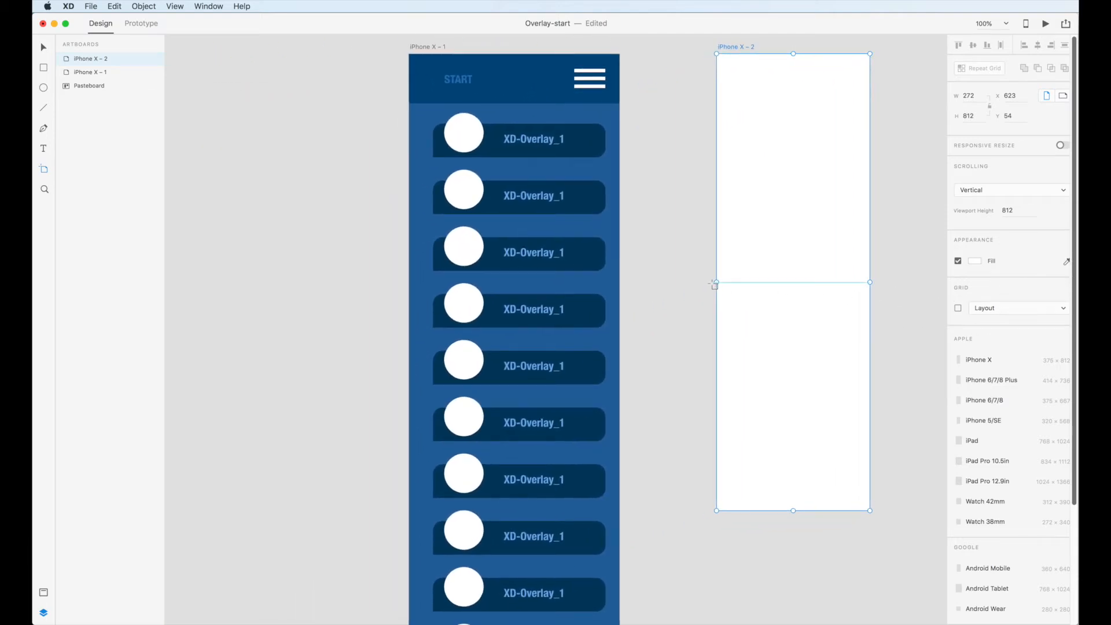
left_click_drag(717, 282, 745, 280)
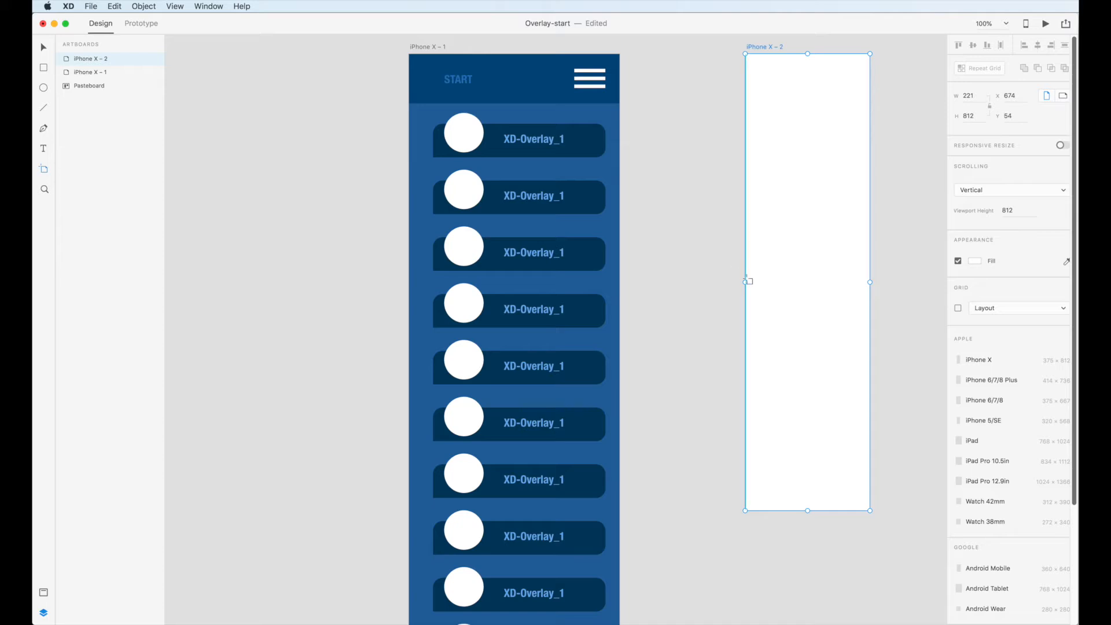
left_click_drag(744, 283, 734, 284)
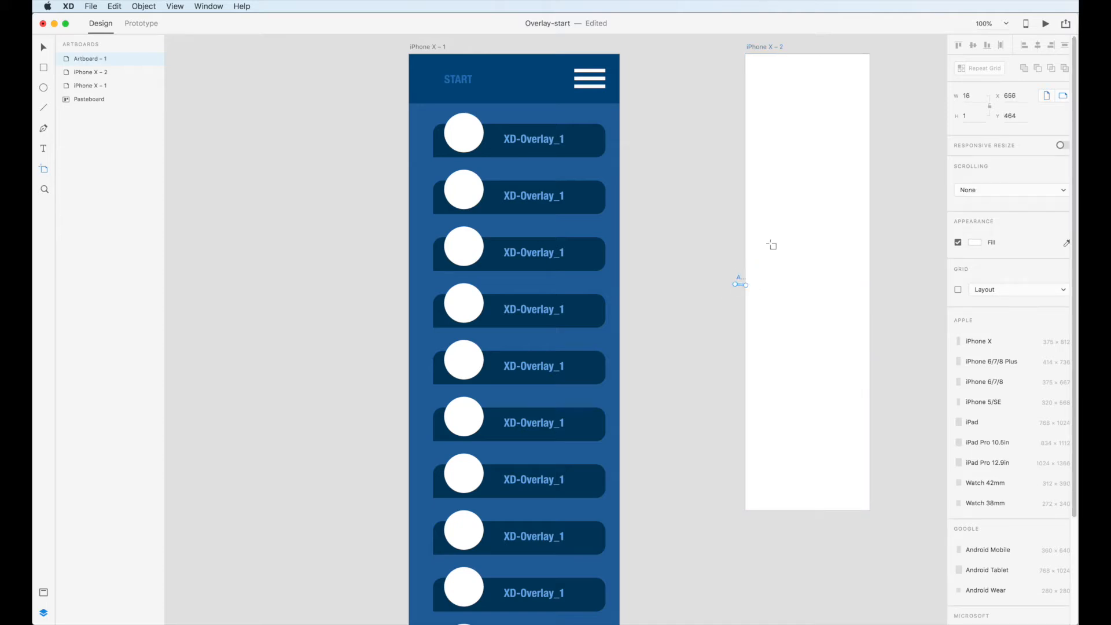
key("super+z")
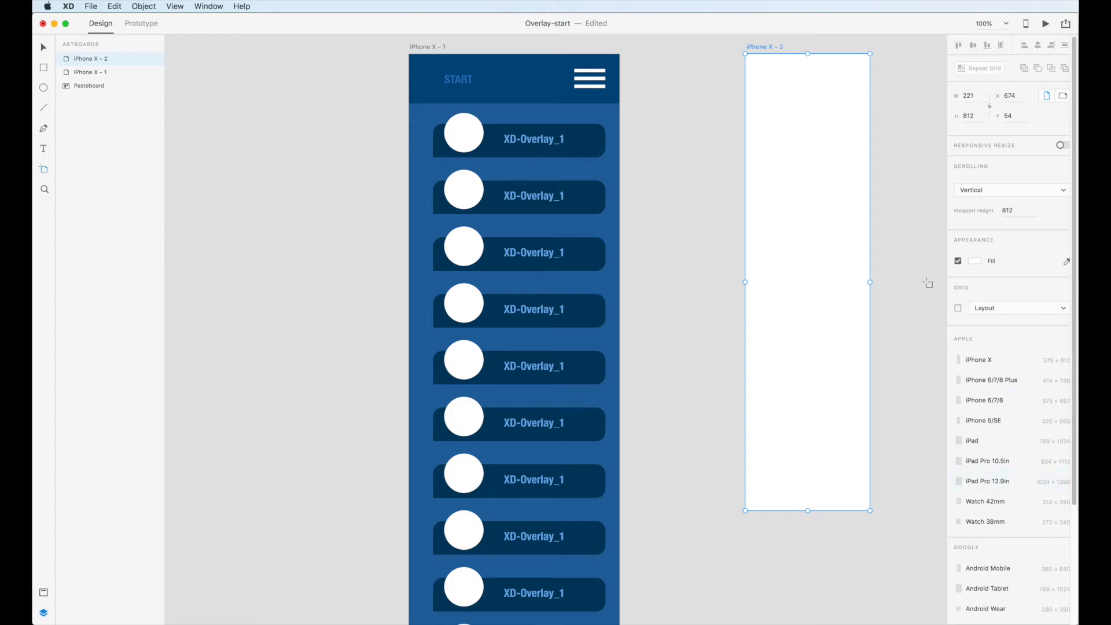
left_click(44, 49)
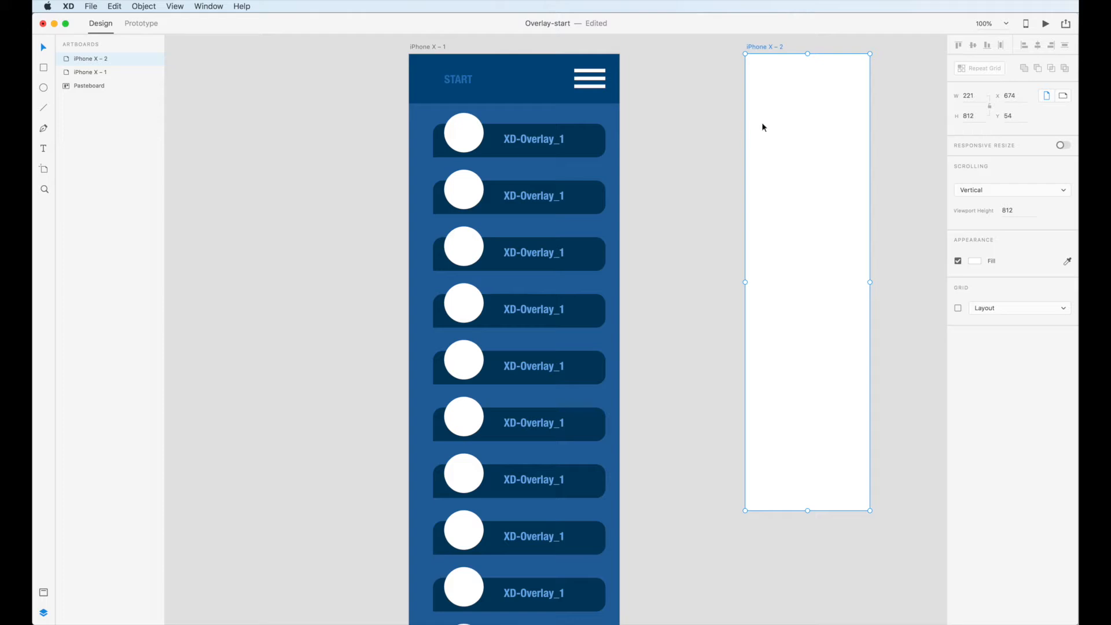
left_click_drag(804, 242, 722, 239)
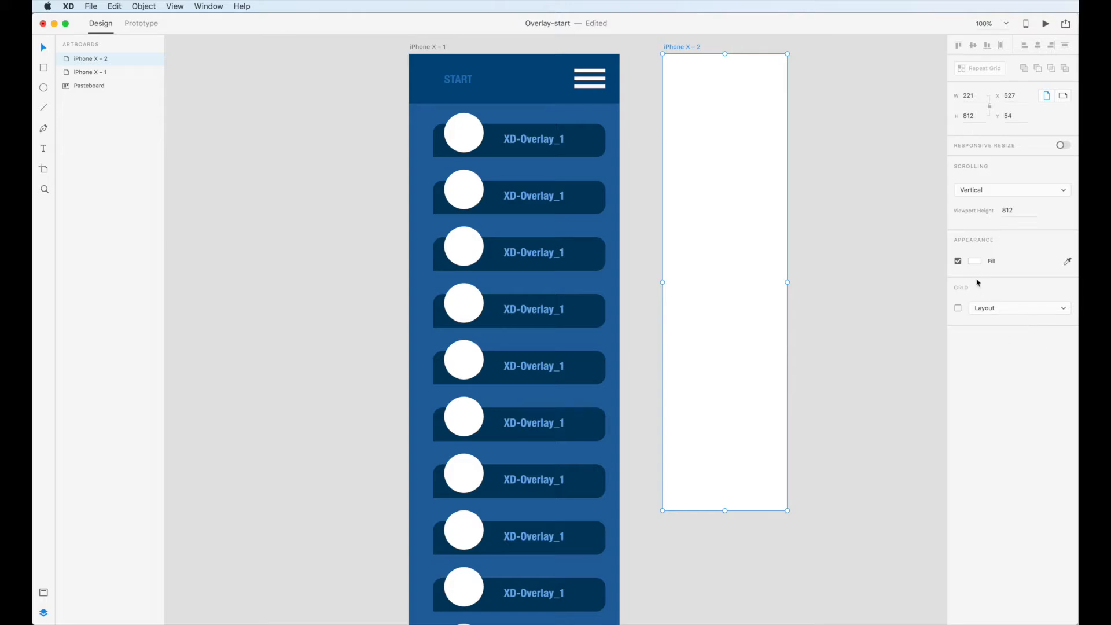
Fill the narrow artboard with the start screen's background blue, lightened and muted to #6081A8.
left_click(975, 262)
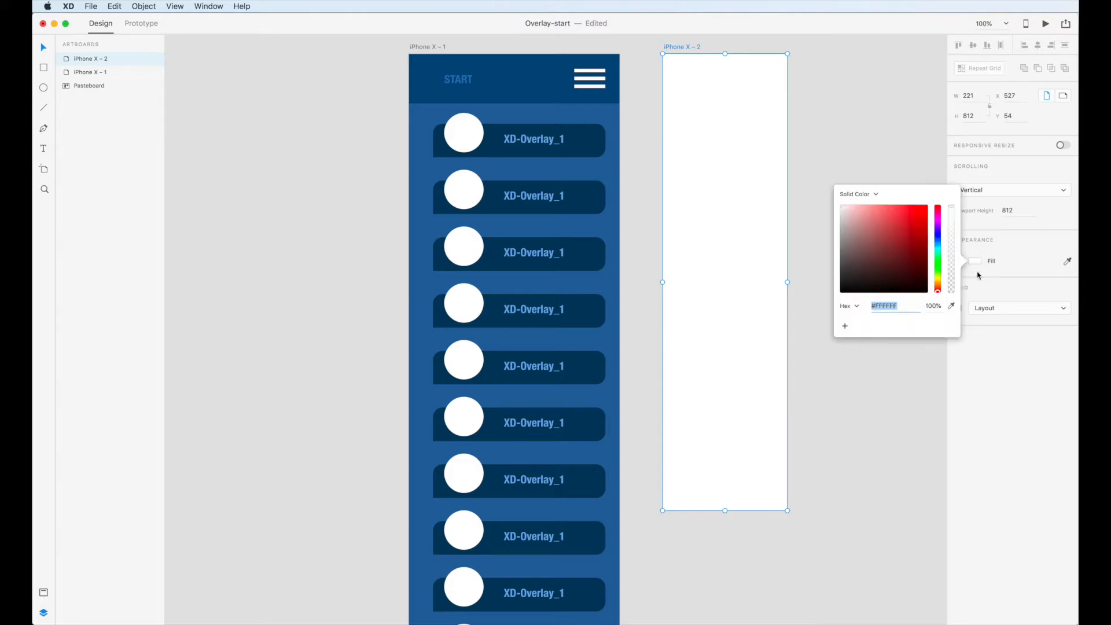
left_click(952, 306)
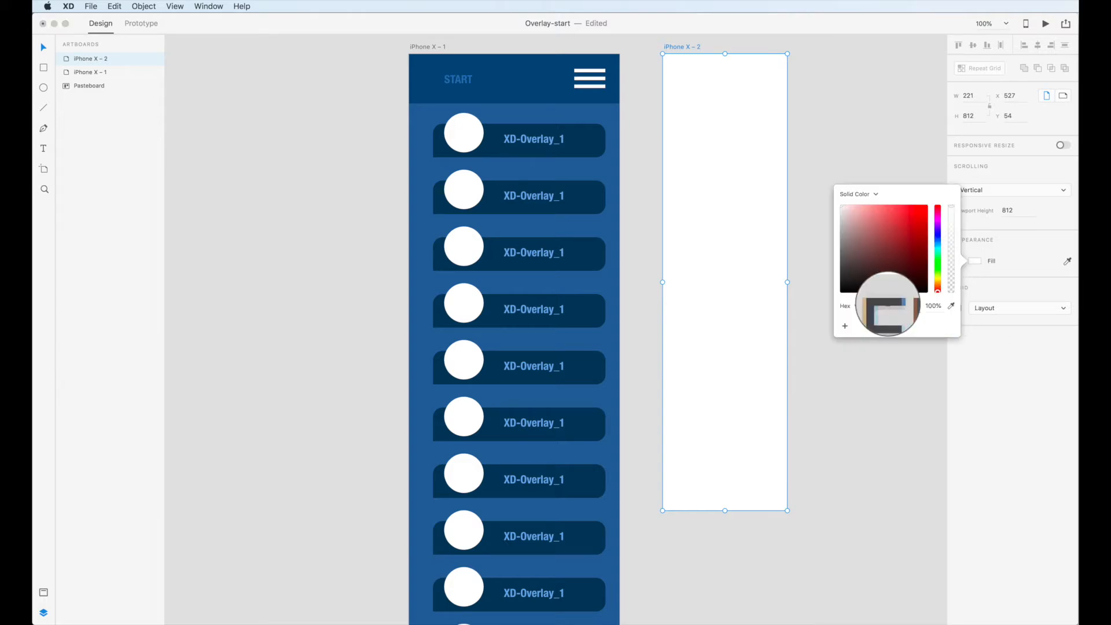
left_click(607, 226)
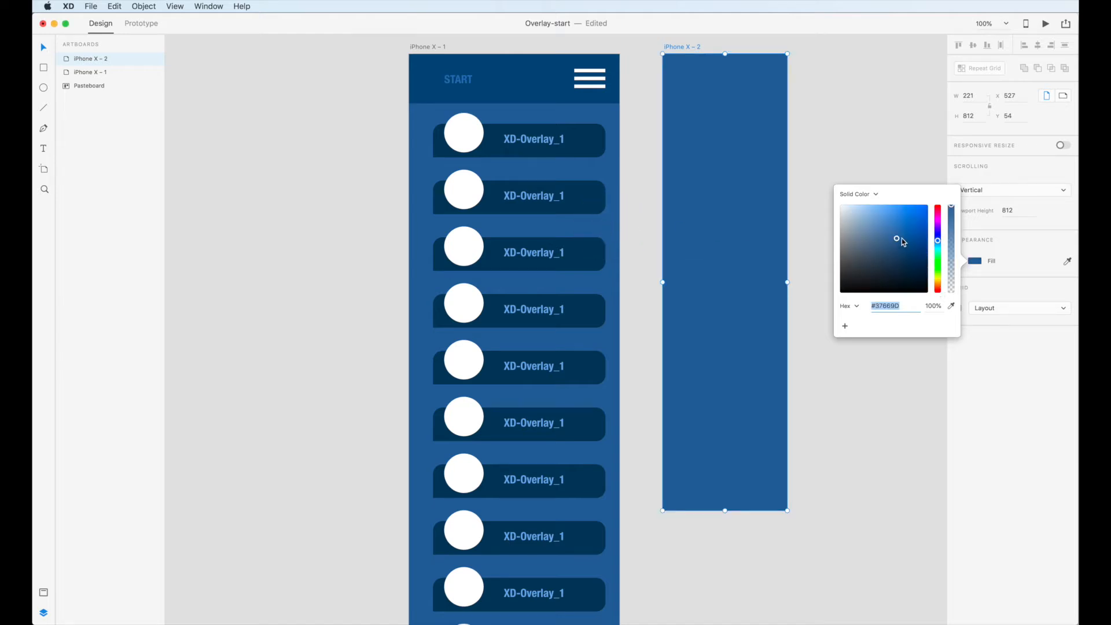
left_click_drag(899, 242, 914, 224)
left_click_drag(889, 241, 877, 234)
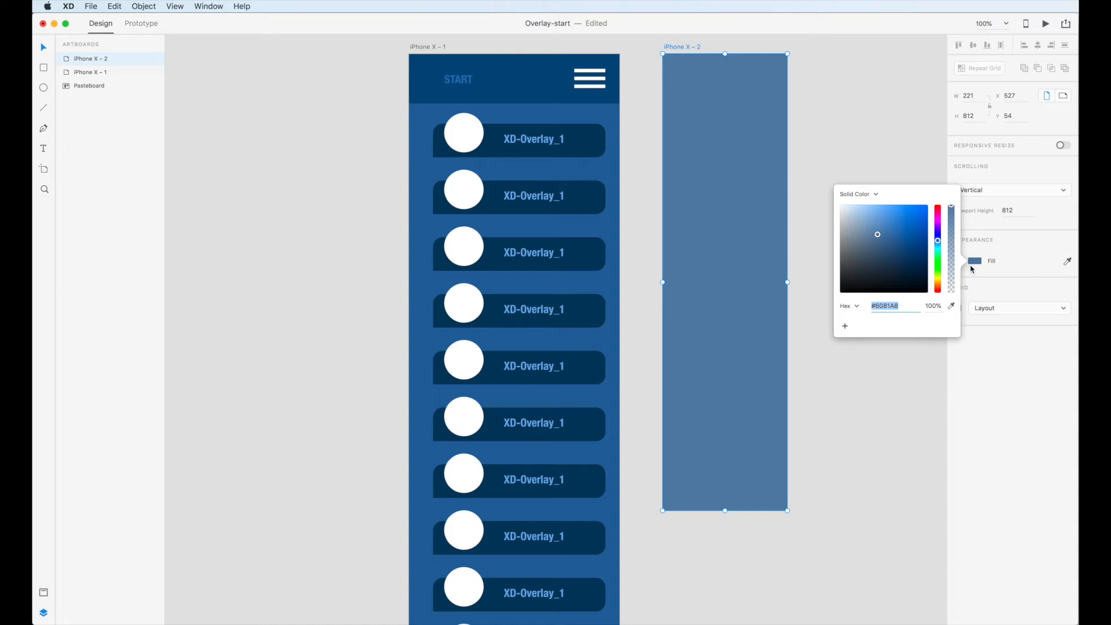
left_click(888, 136)
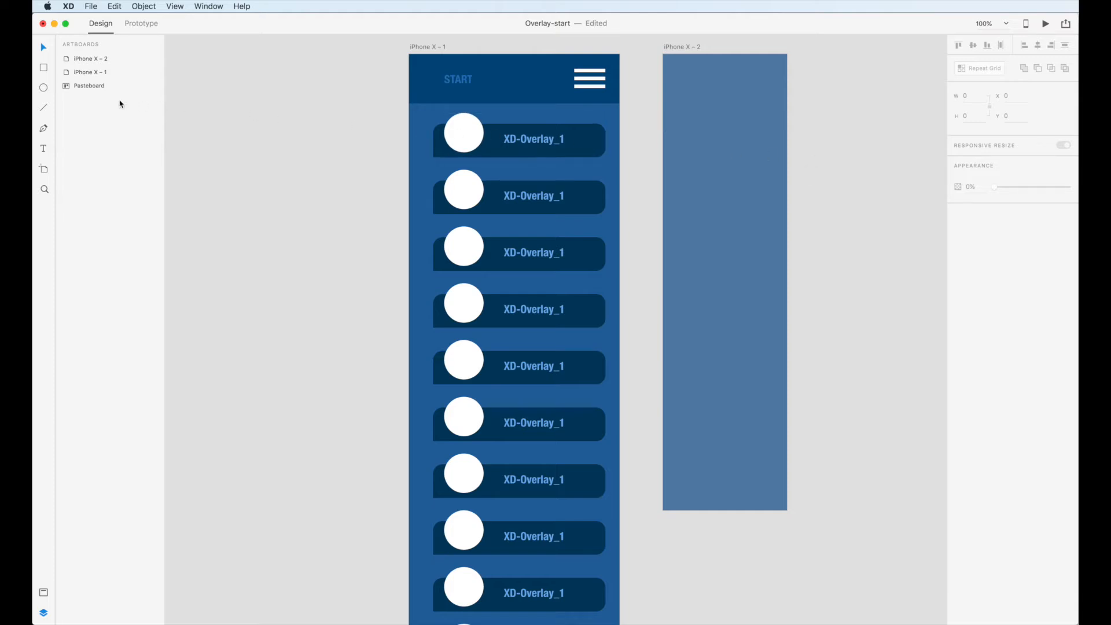
Draw a header rectangle across the top of the narrow artboard and fit it to about 221 × 88 px.
left_click(44, 69)
mouse_move(664, 56)
left_mouse_down()
mouse_move(688, 95)
mouse_move(785, 105)
left_mouse_up()
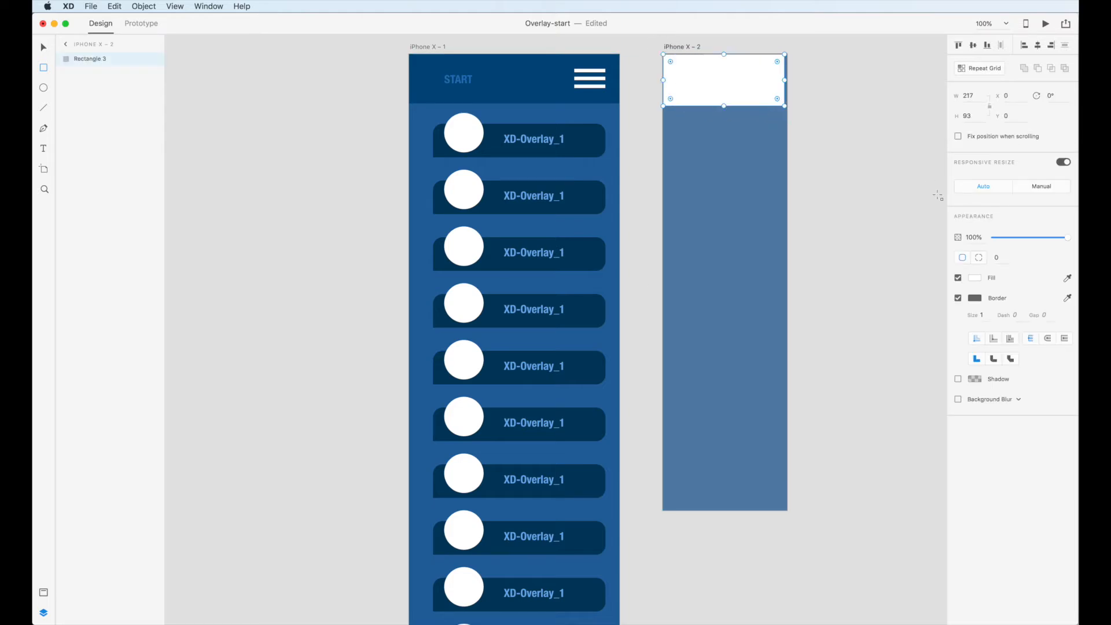
left_click(43, 47)
left_click_drag(725, 105, 725, 102)
left_click_drag(785, 77, 786, 77)
left_click_drag(725, 52, 725, 54)
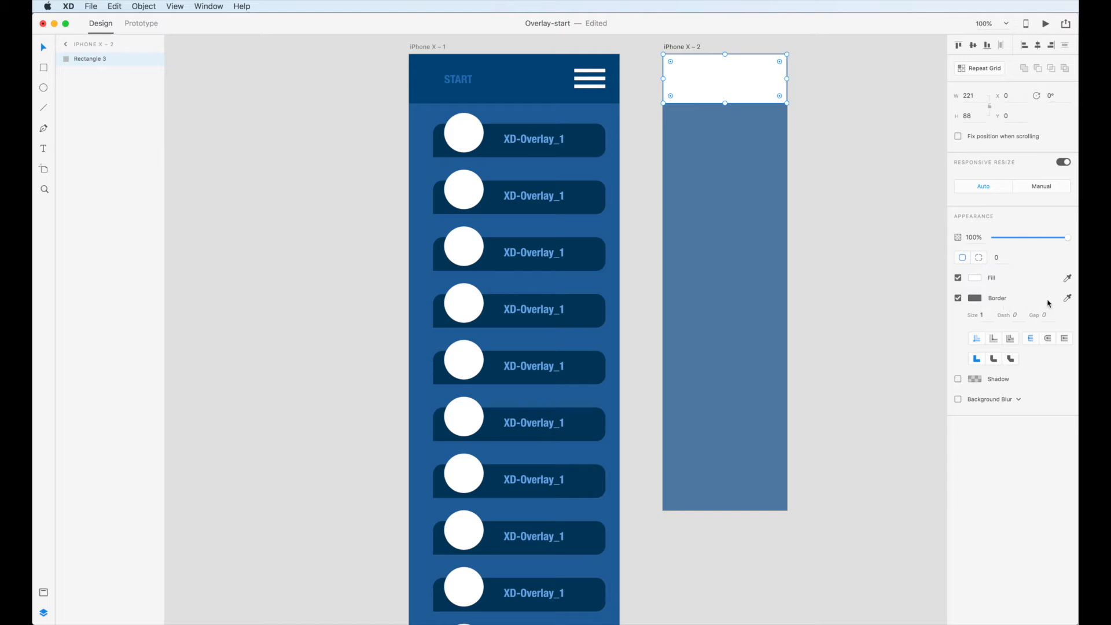
Fill the narrow artboard's header rectangle with the background blue sampled from the start screen.
left_click(975, 278)
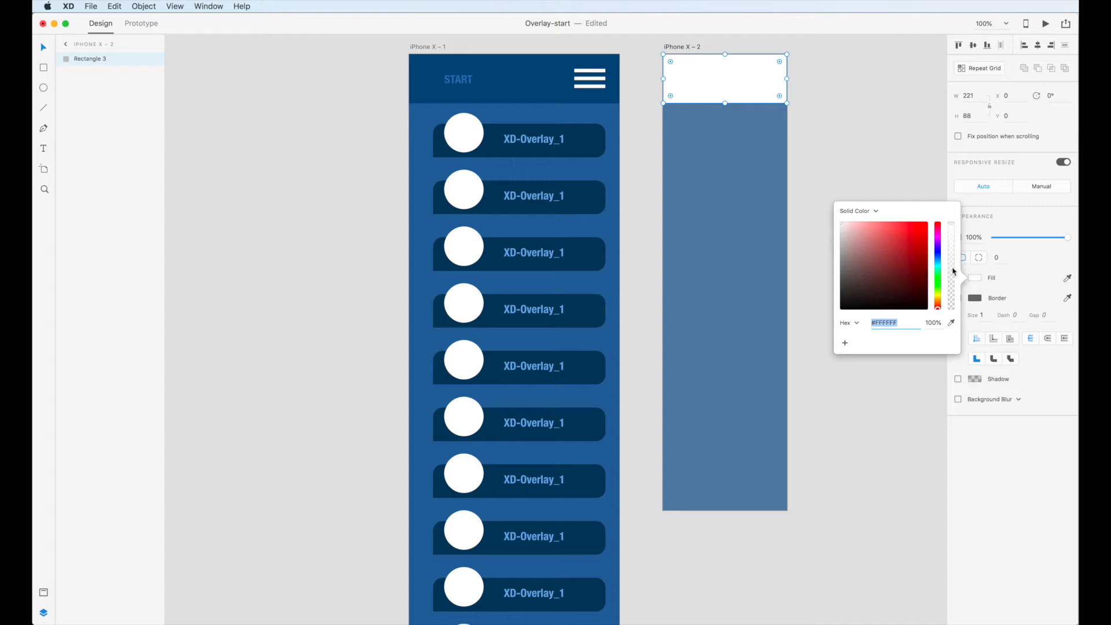
left_click(951, 322)
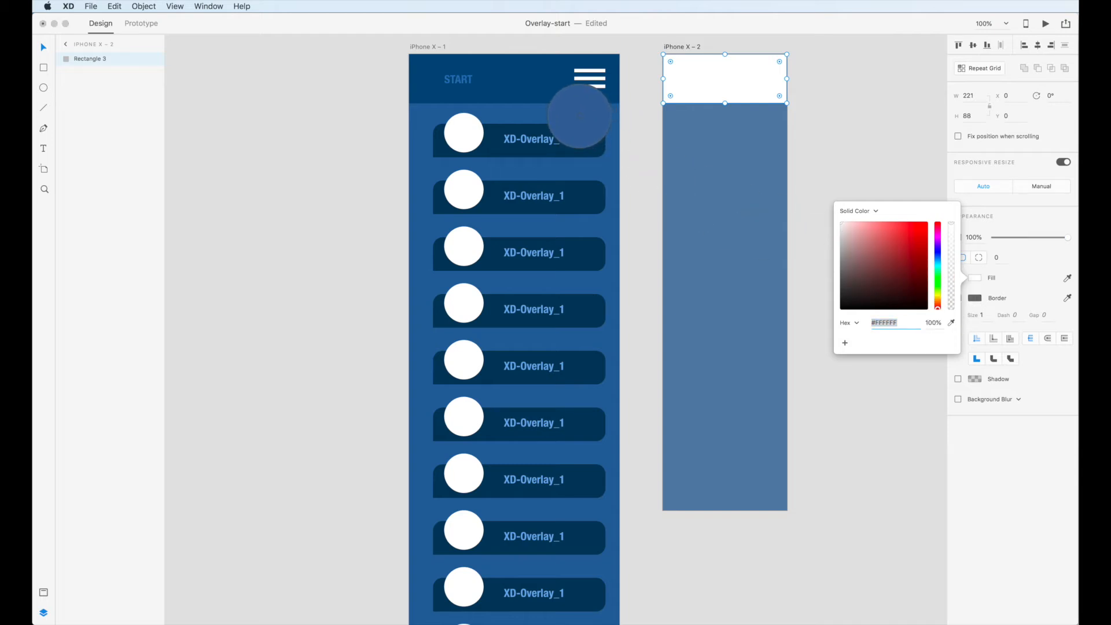
left_click(583, 115)
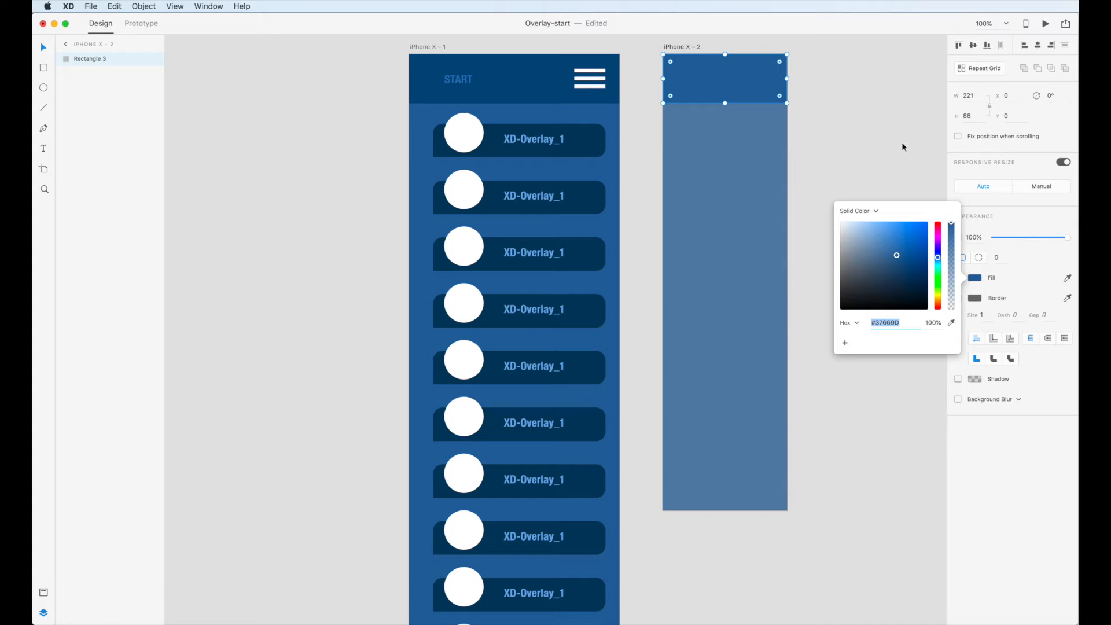
left_click(841, 160)
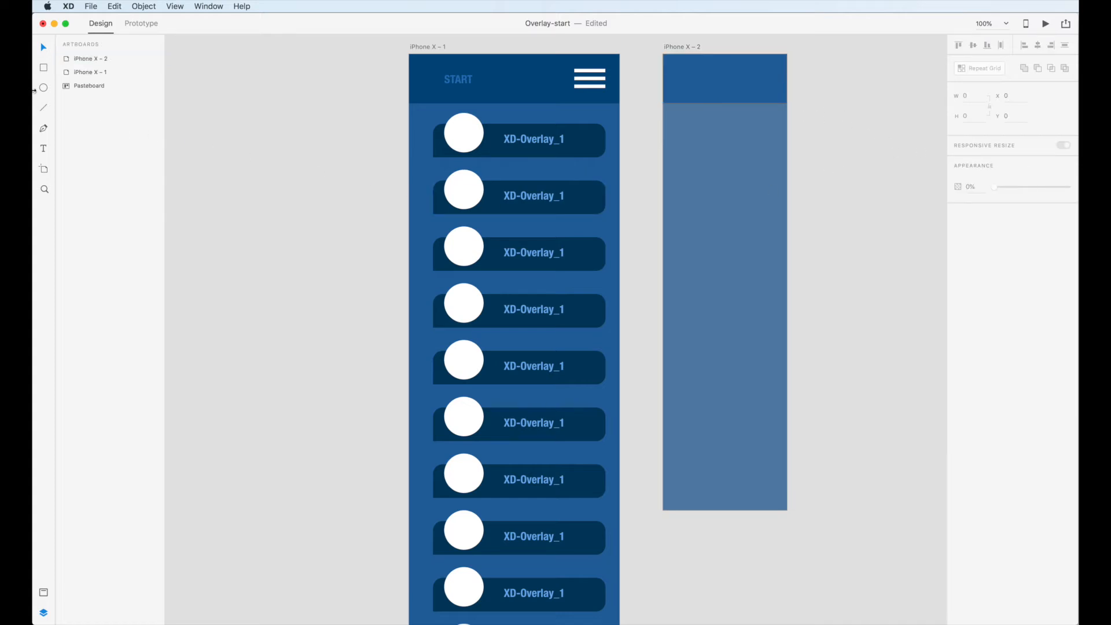
Add an XD-1 text label below the narrow artboard's header and move it toward the right edge, at about X 151.
left_click(43, 150)
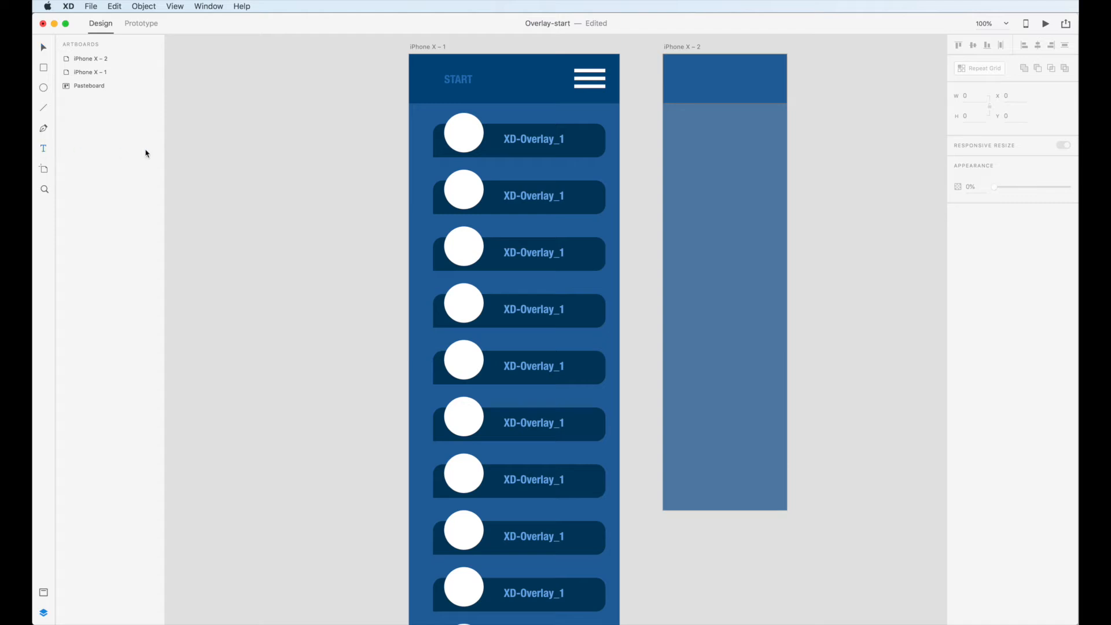
left_click(726, 139)
type("XD-Overlay_1")
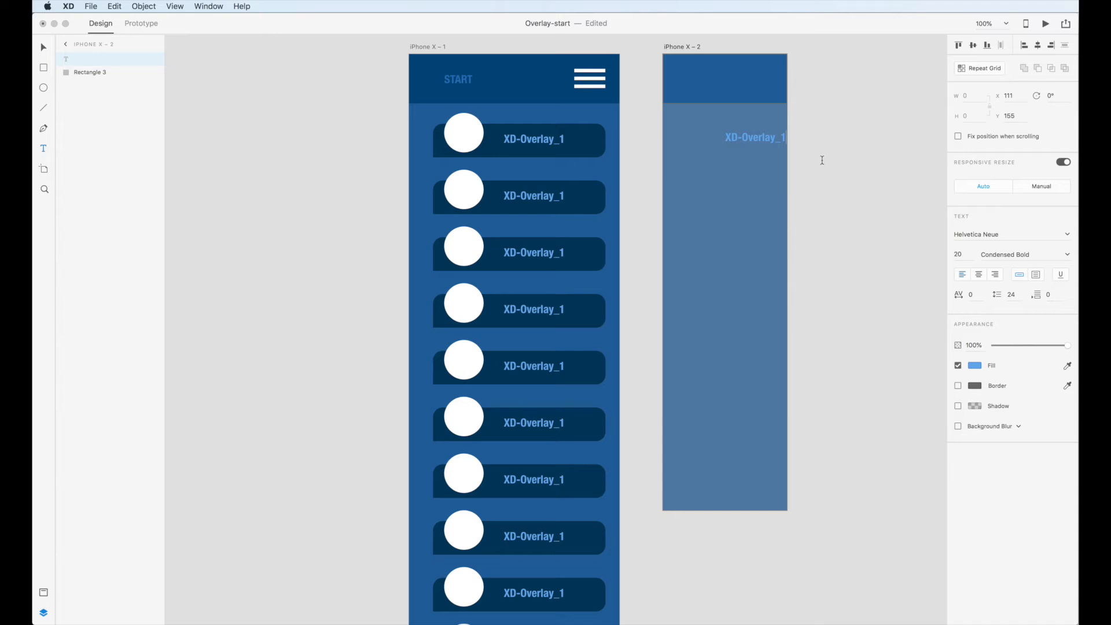
left_click_drag(741, 137, 799, 136)
key("BackSpace")
type("1")
key("Escape")
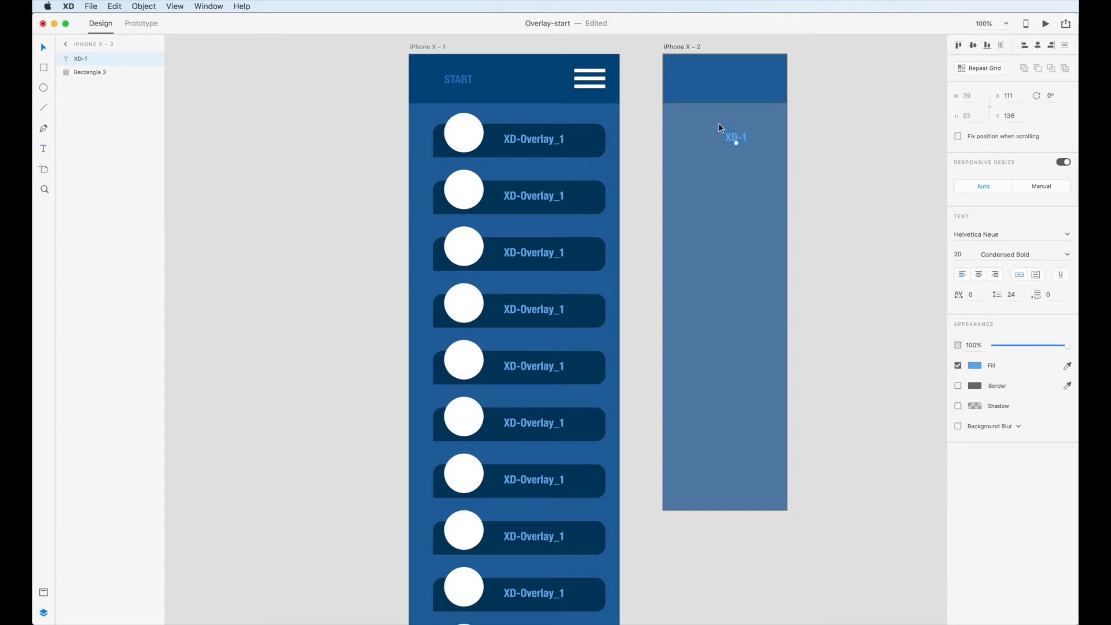
left_click_drag(734, 142, 757, 139)
Duplicate the XD-1 label into three evenly spaced copies below it and renumber them XD-2, XD-3 and XD-4.
left_click_drag(758, 138, 766, 303)
double_click(764, 308)
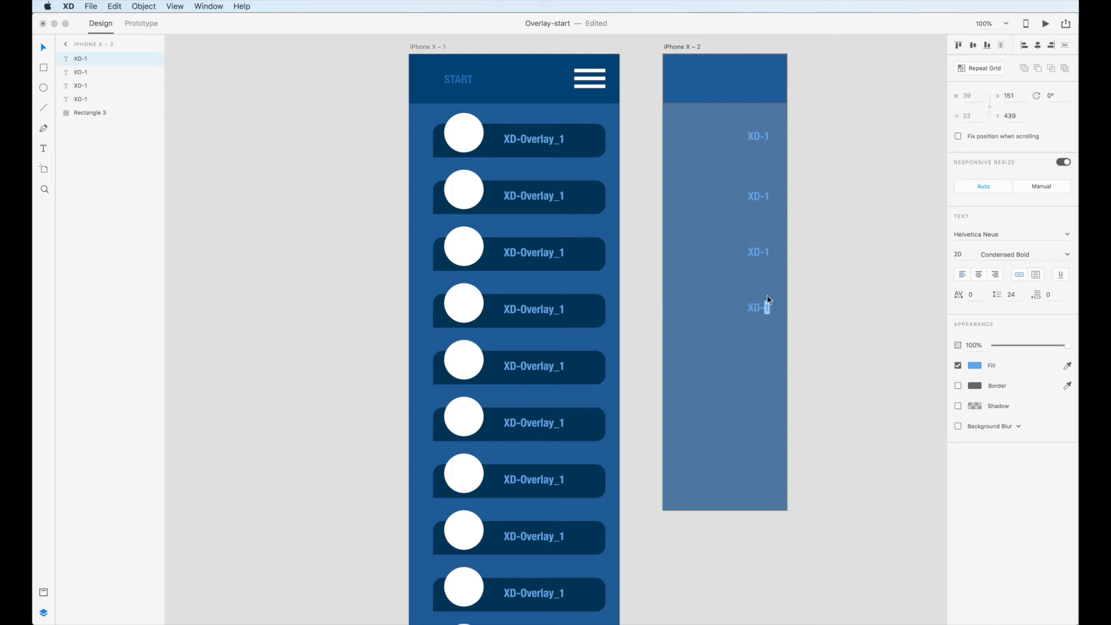
type("4")
double_click(764, 250)
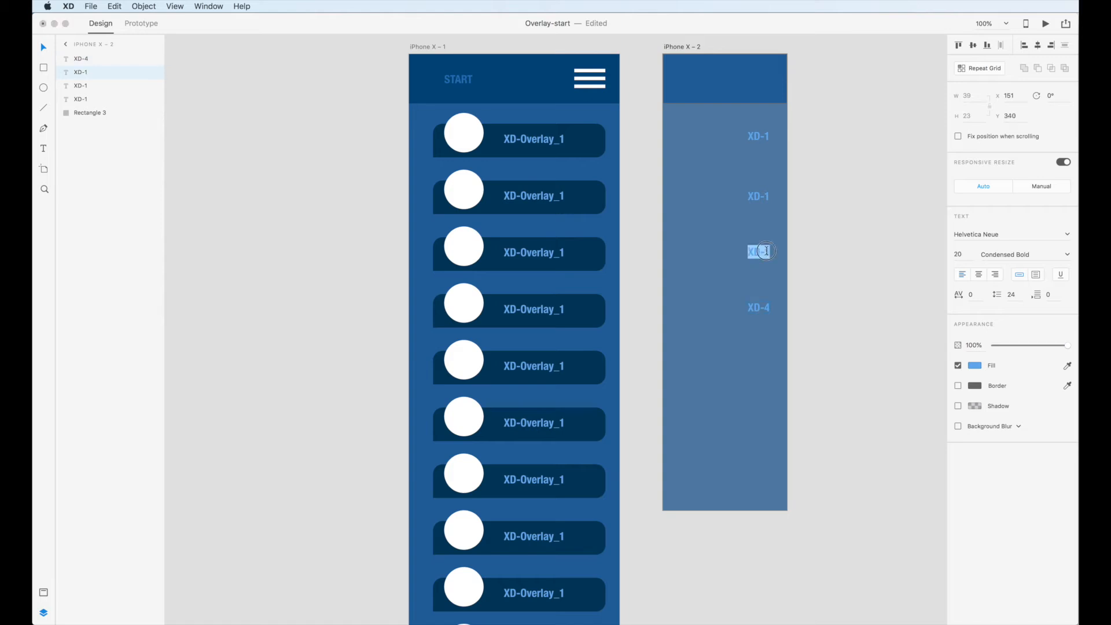
left_click_drag(764, 252, 769, 253)
type("3")
double_click(763, 196)
left_click(766, 196)
left_click_drag(764, 195, 769, 196)
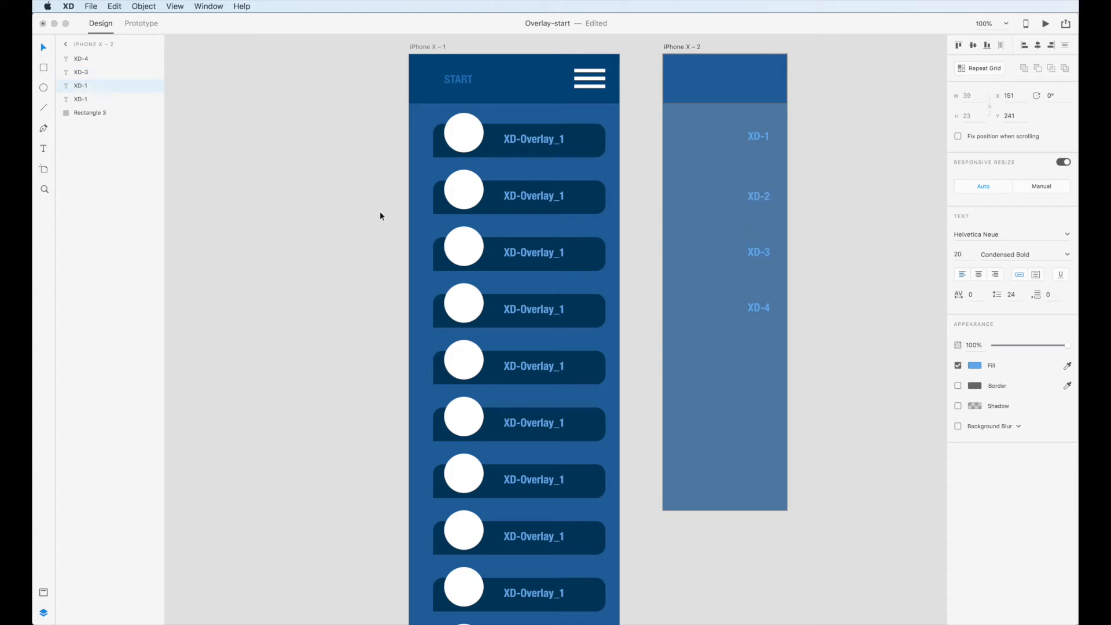
left_click(43, 48)
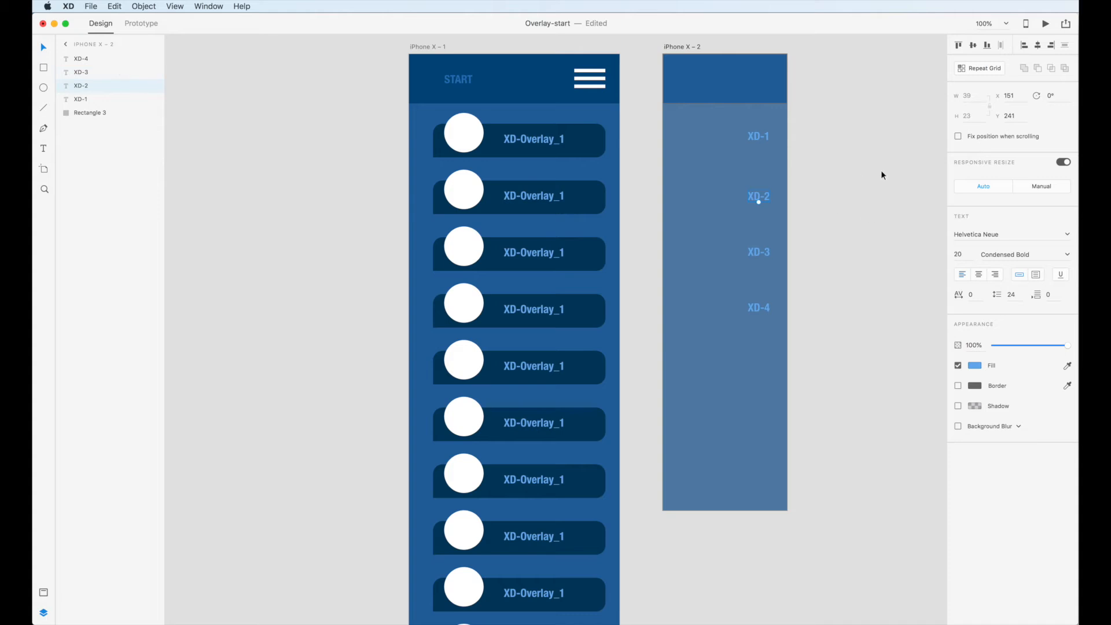
Move the yellow X close icon into the narrow artboard's header, near the right edge above the XD-1 label.
scroll(862, 176, "up", 5)
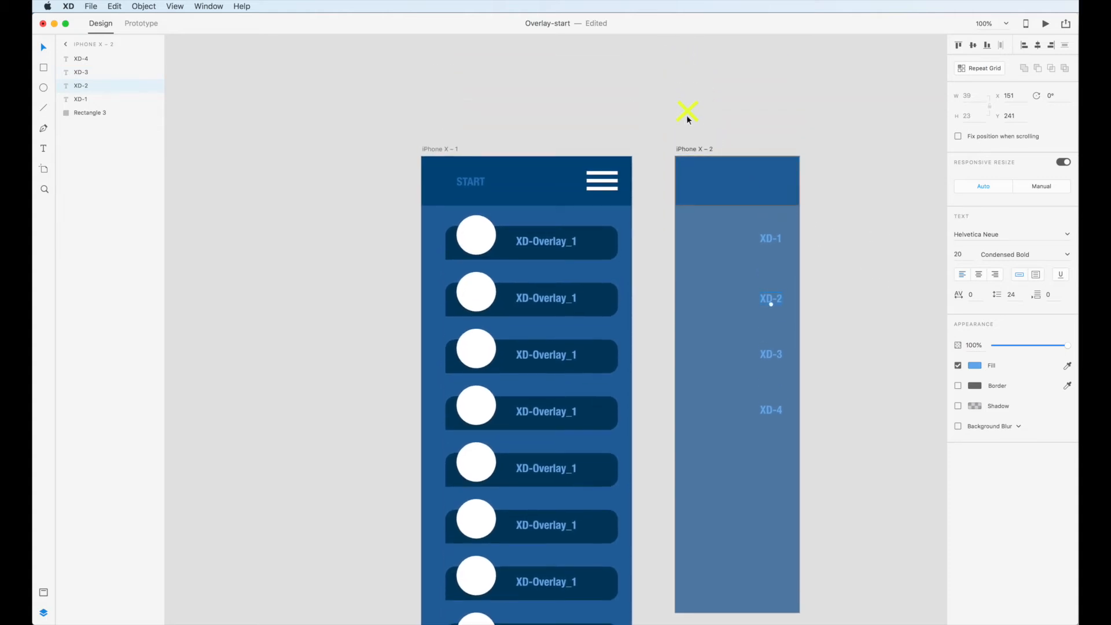
left_click_drag(668, 99, 774, 183)
left_click(827, 143)
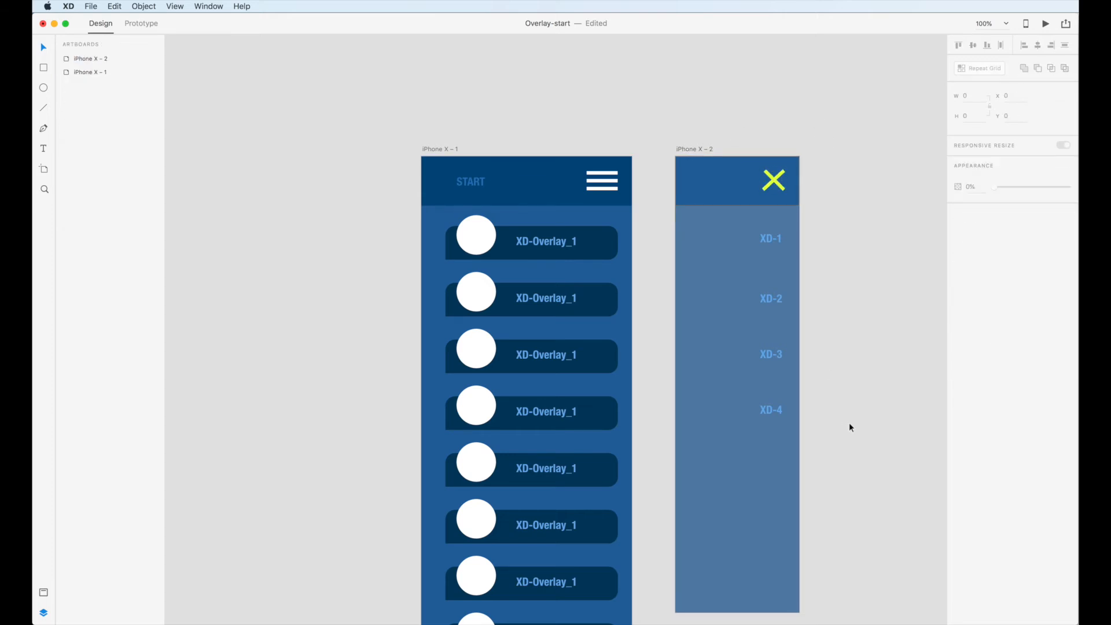
left_click_drag(841, 385, 772, 306)
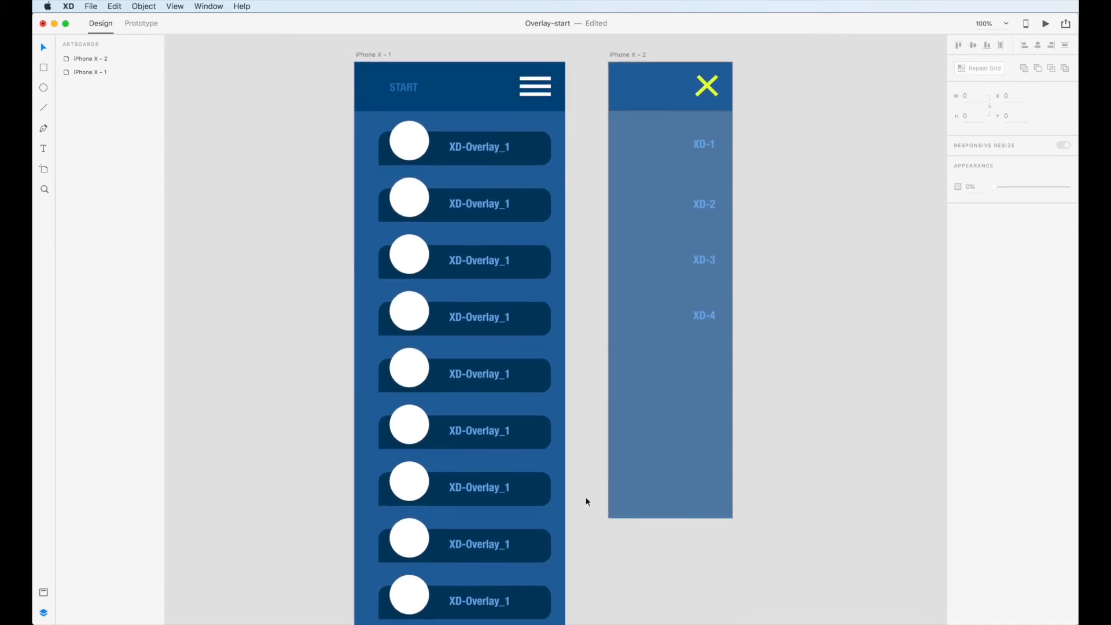
Rename the narrow artboard's header layer Rectangle 3 as nav box.
left_click(630, 512)
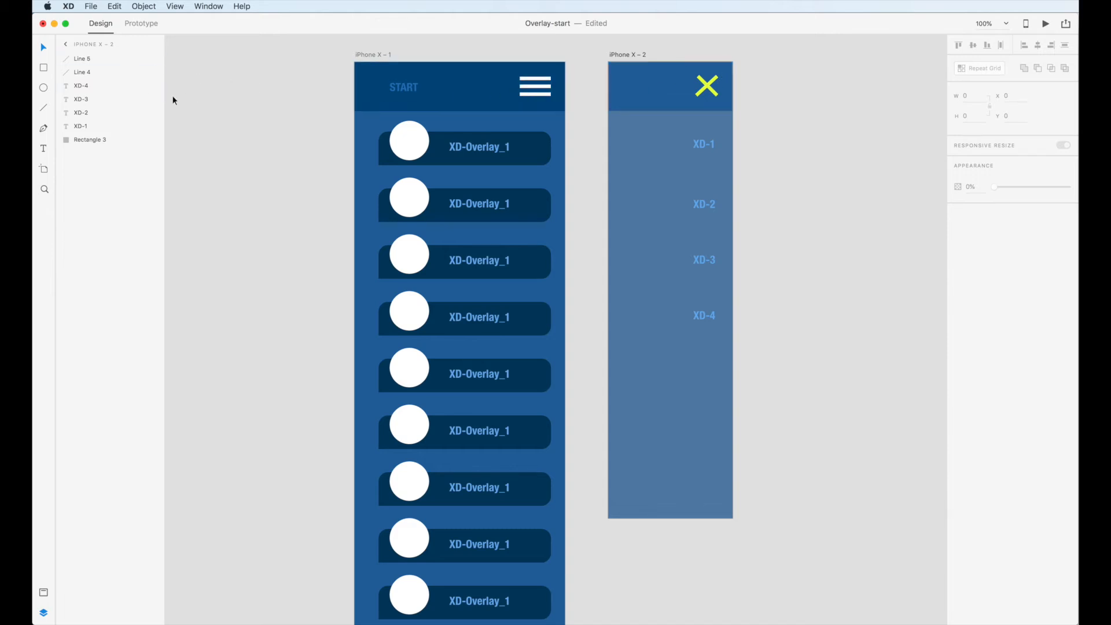
left_click(154, 141)
left_click(153, 140)
double_click(92, 139)
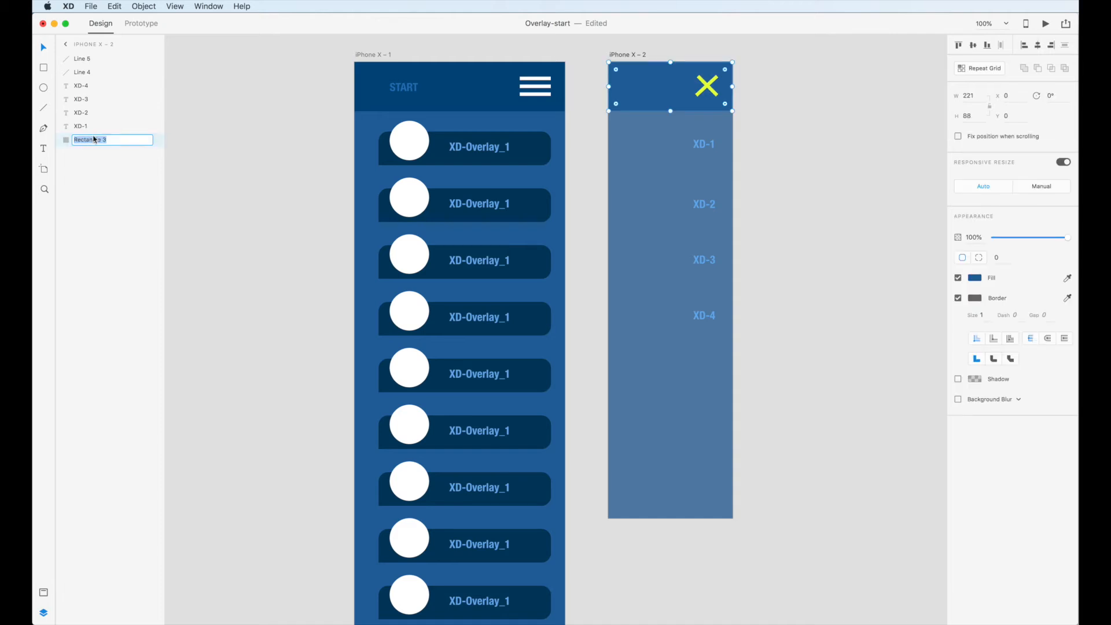
type("nav box")
key("Return")
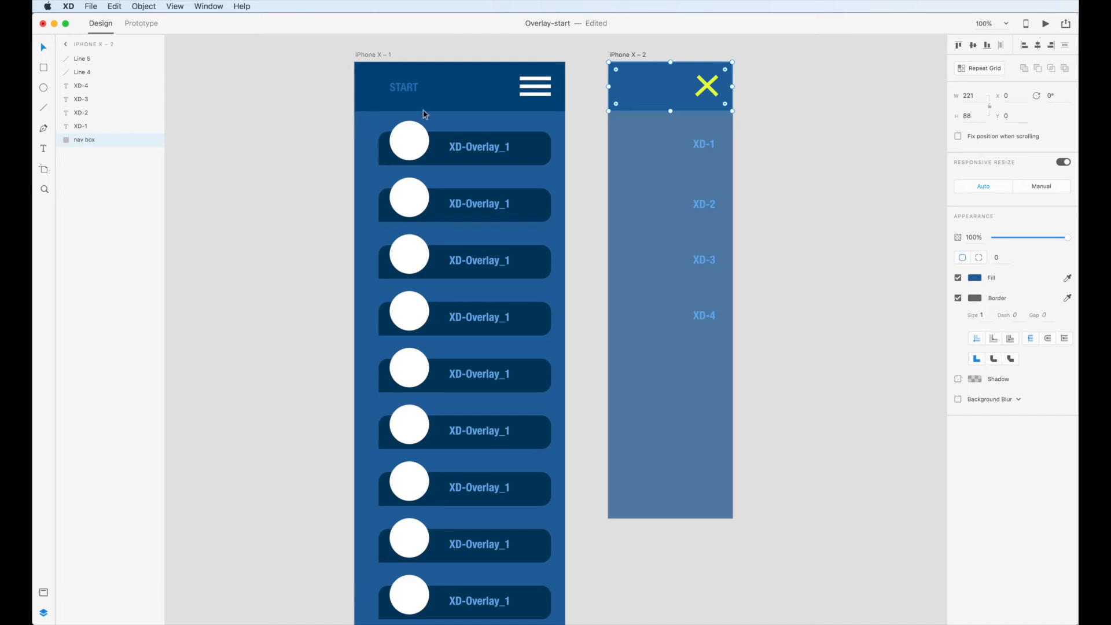
Link the start screen's header to the iPhone X – 2 artboard in Prototype mode with a Tap trigger.
left_click(149, 24)
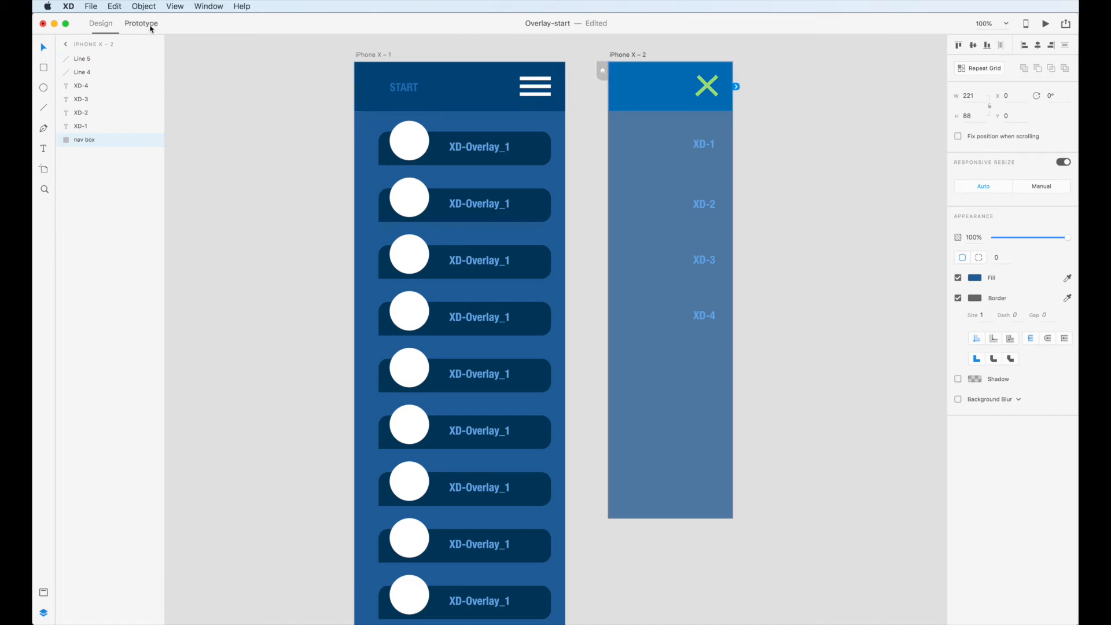
left_click(549, 93)
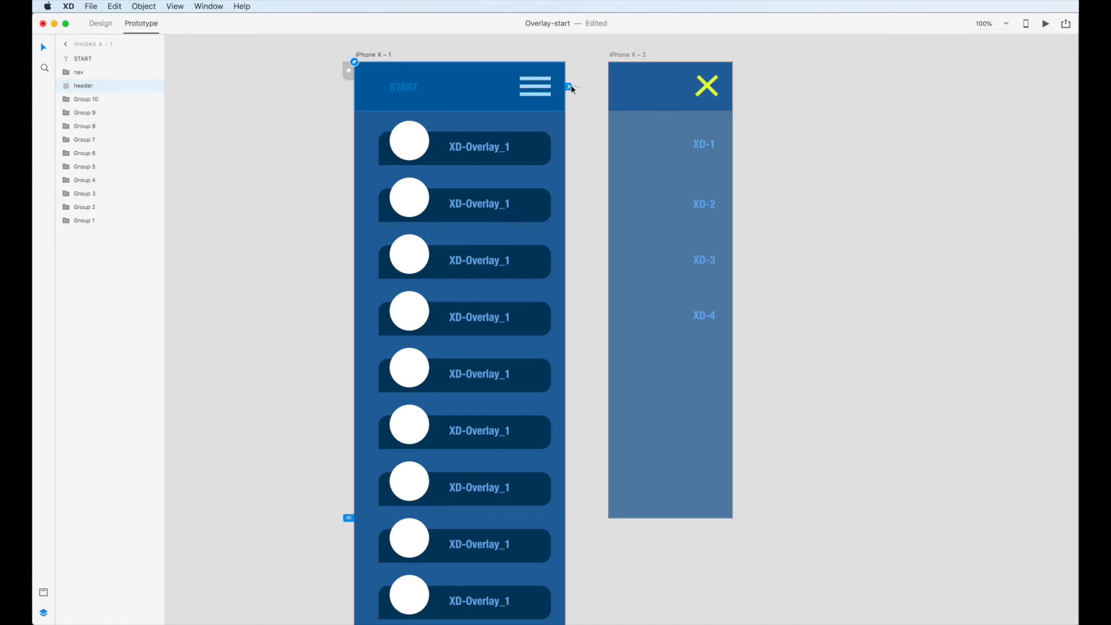
left_click_drag(569, 88, 624, 184)
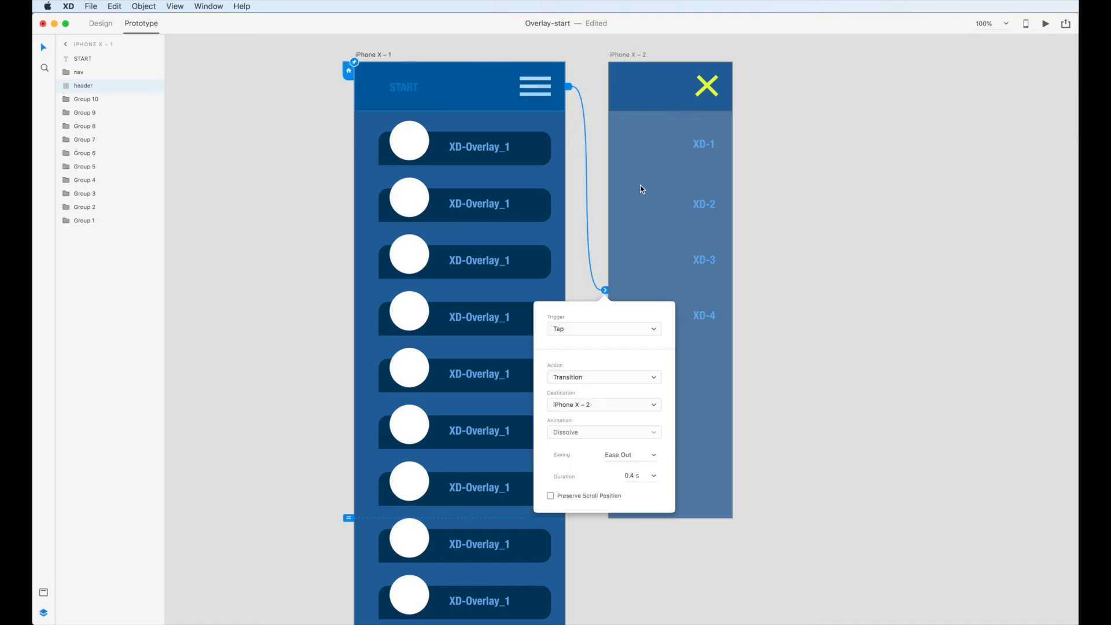
left_click(651, 330)
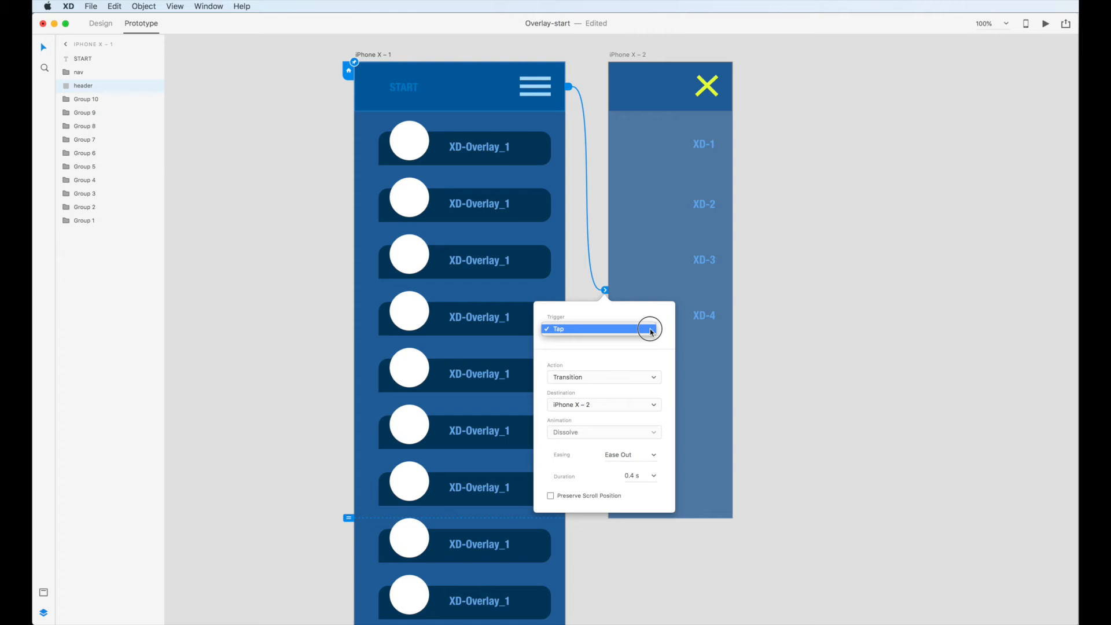
left_click(649, 329)
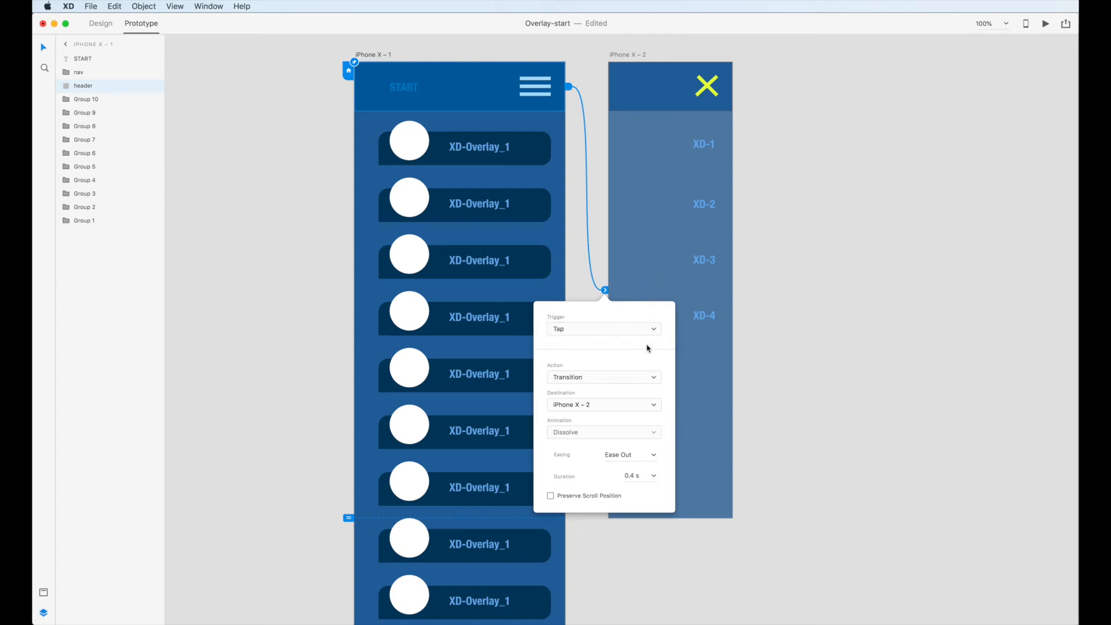
Make the header link an Overlay aligned with the start screen's right edge, and save the document.
left_click(652, 377)
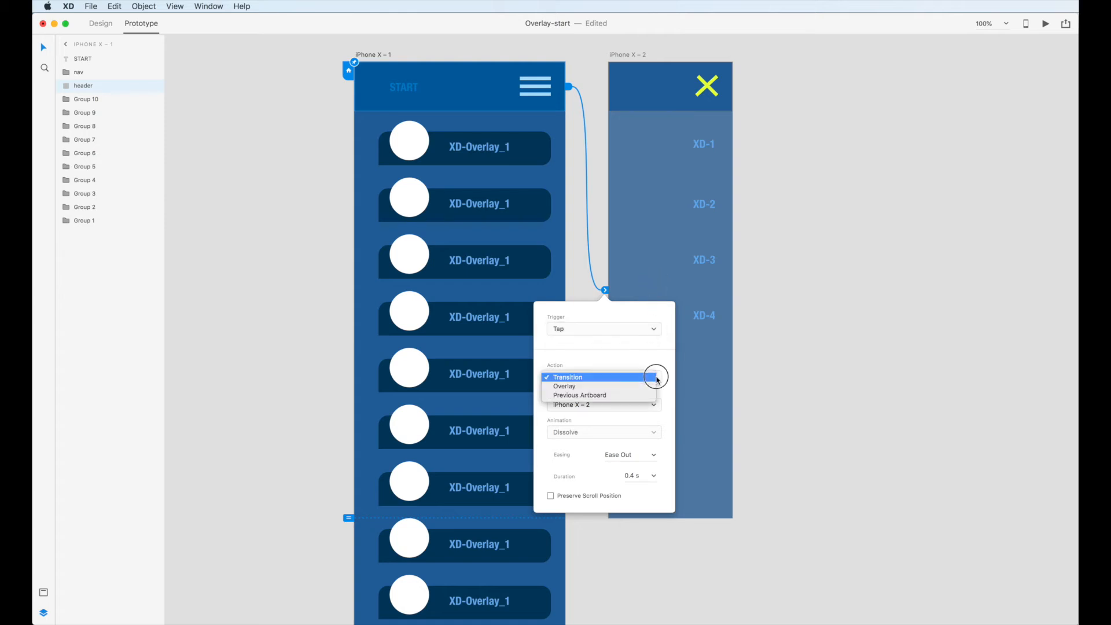
left_click(612, 387)
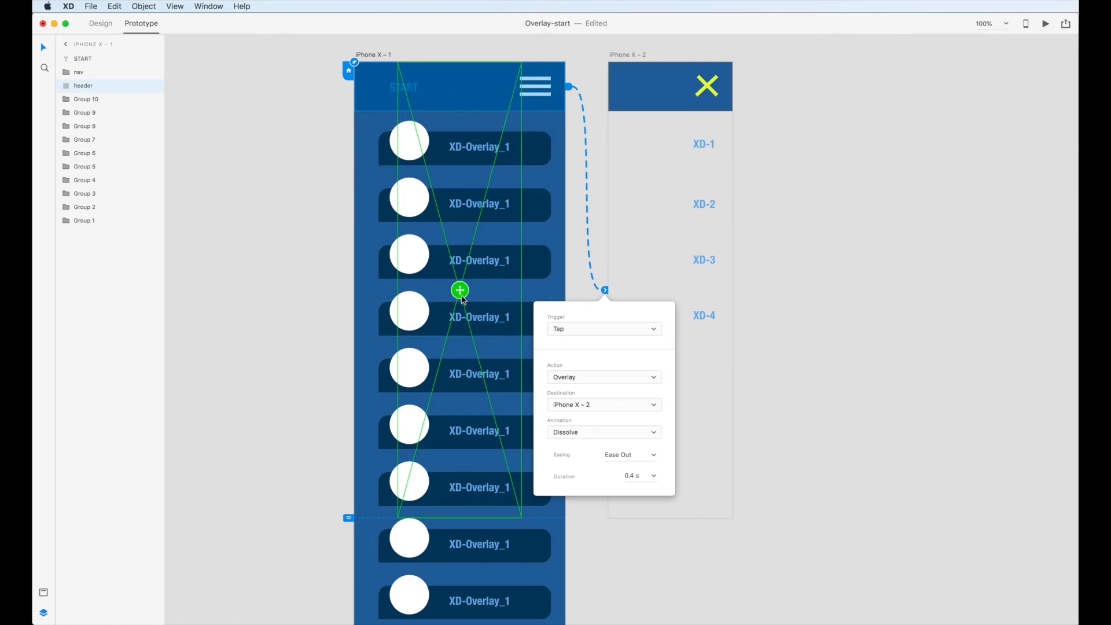
left_click_drag(460, 290, 503, 290)
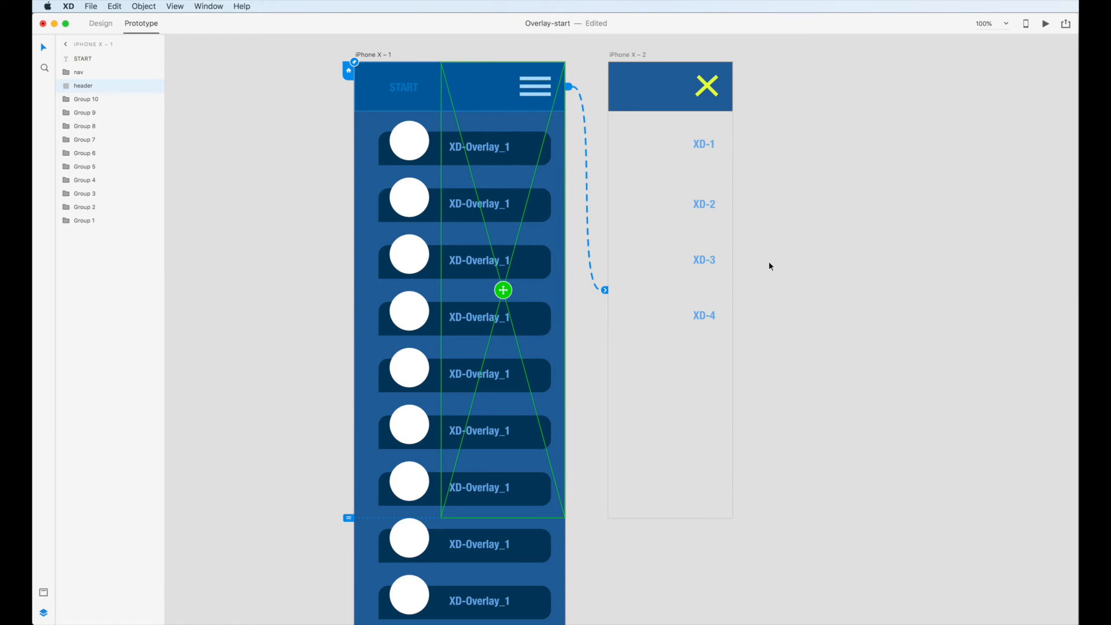
key("super+s")
Preview the prototype and test the overlay menu from the header's menu icon.
left_click(1046, 23)
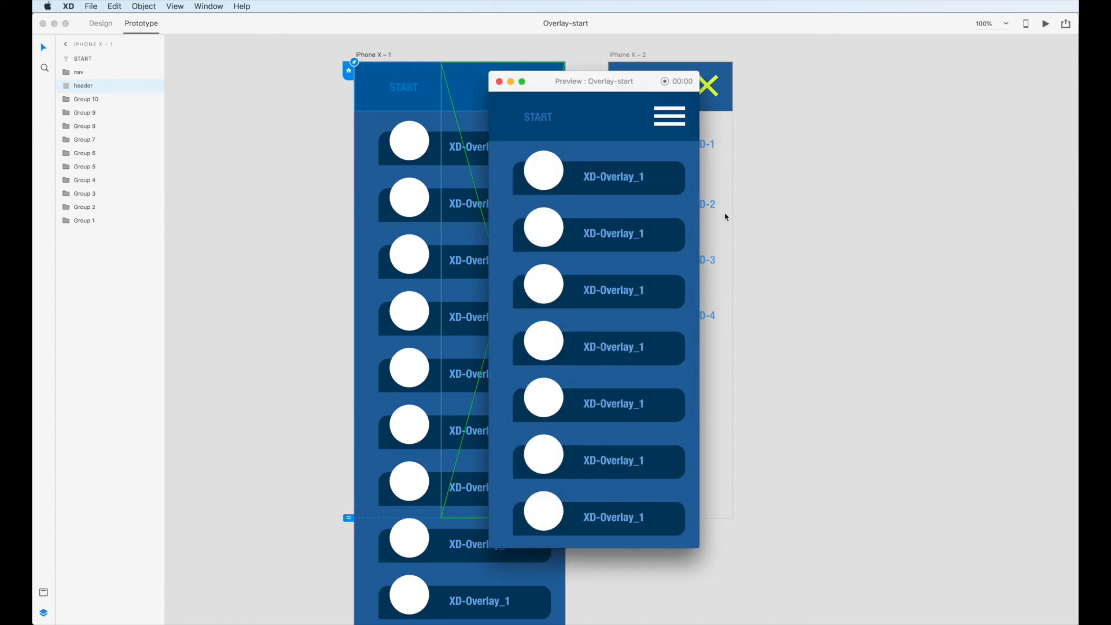
left_click(669, 124)
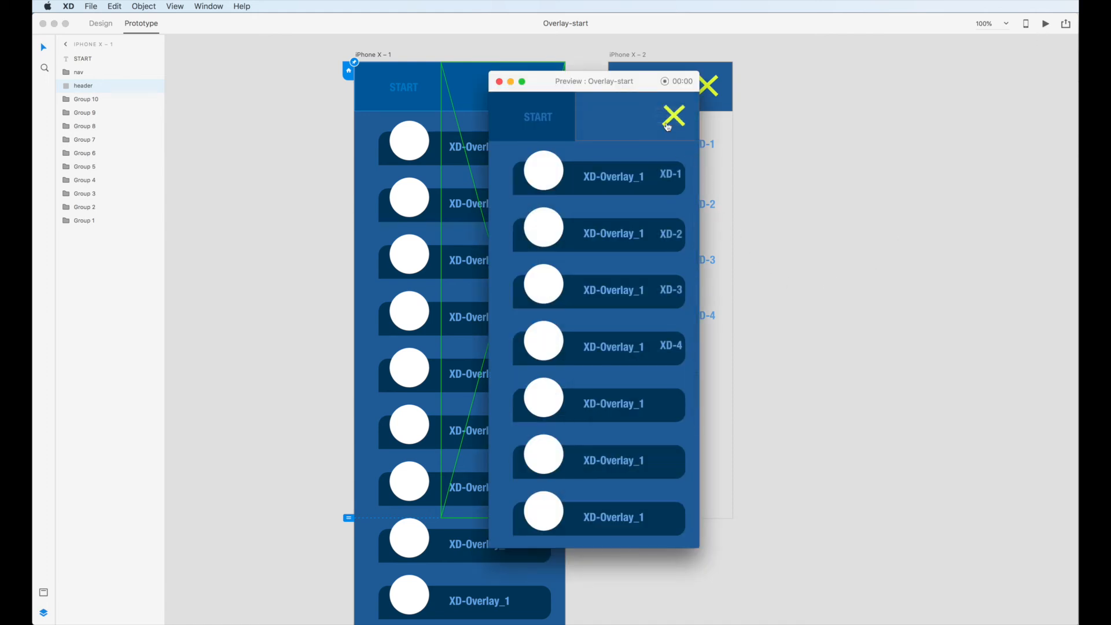
left_click(672, 120)
left_click(678, 127)
left_click(499, 81)
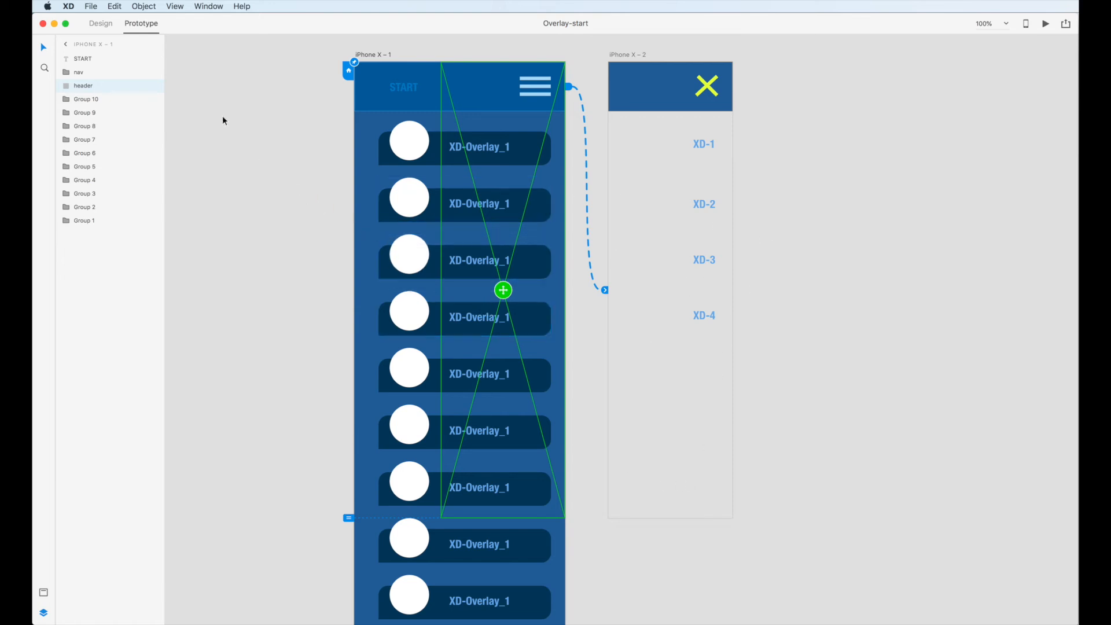
left_click(801, 157)
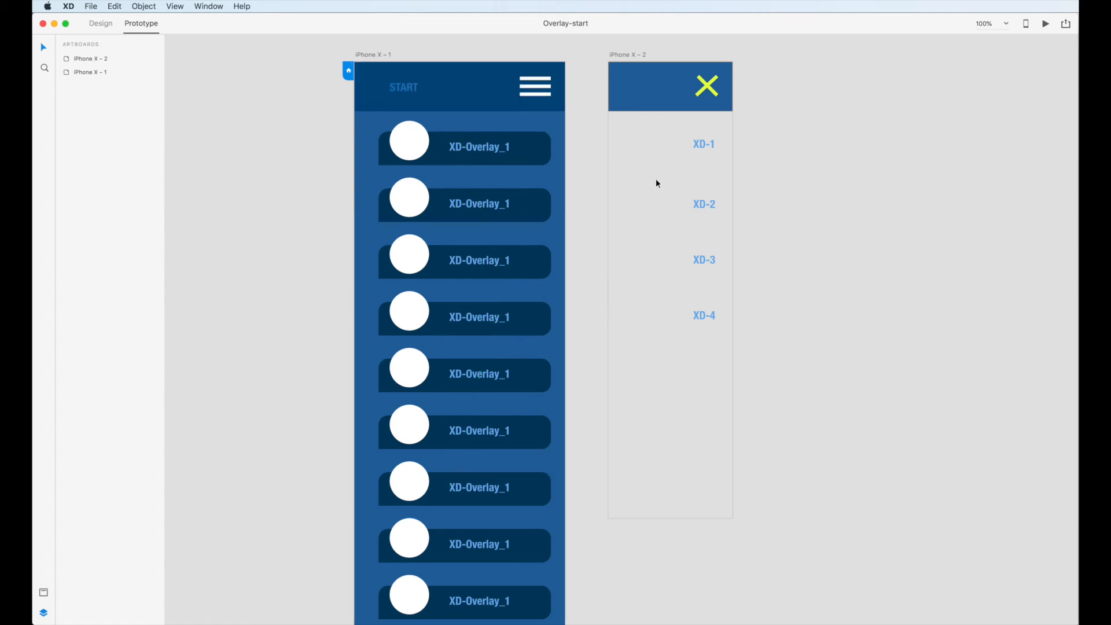
left_click(611, 187)
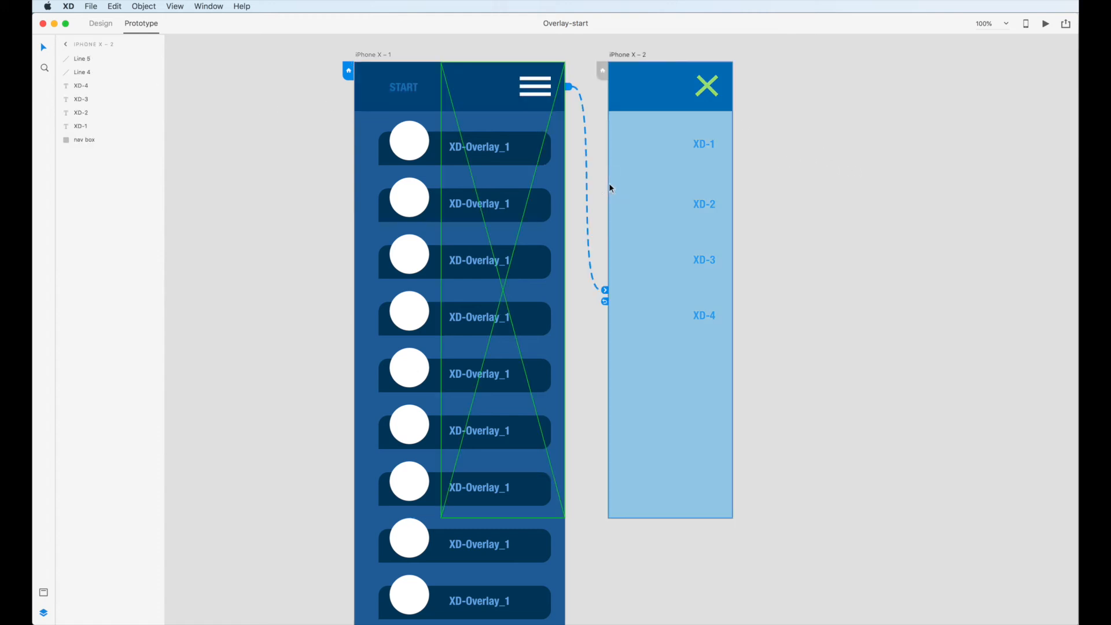
left_click(900, 345)
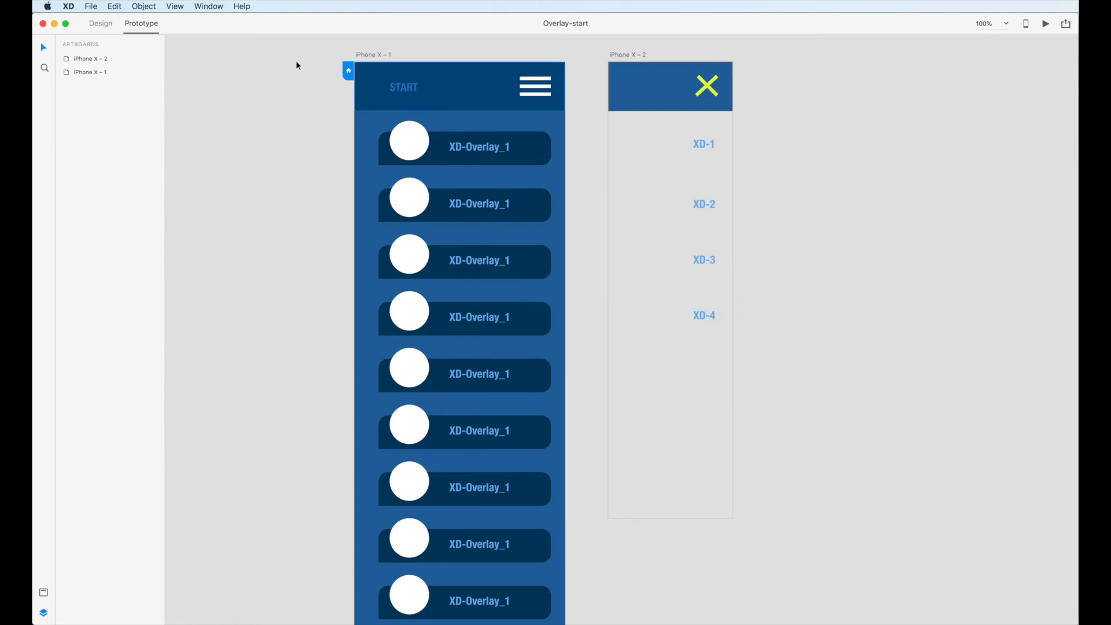
Draw a borderless 221 × 812 px rectangle in Design mode that covers the whole iPhone X – 2 artboard.
left_click(100, 23)
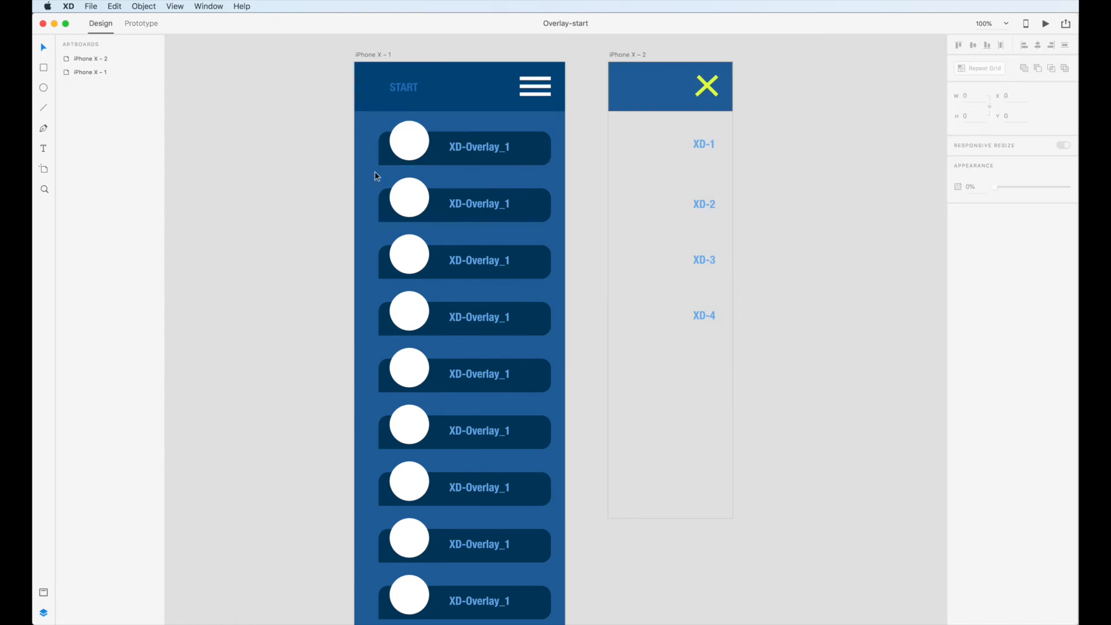
left_click(44, 68)
mouse_move(609, 62)
left_mouse_down()
mouse_move(724, 434)
mouse_move(731, 518)
left_mouse_up()
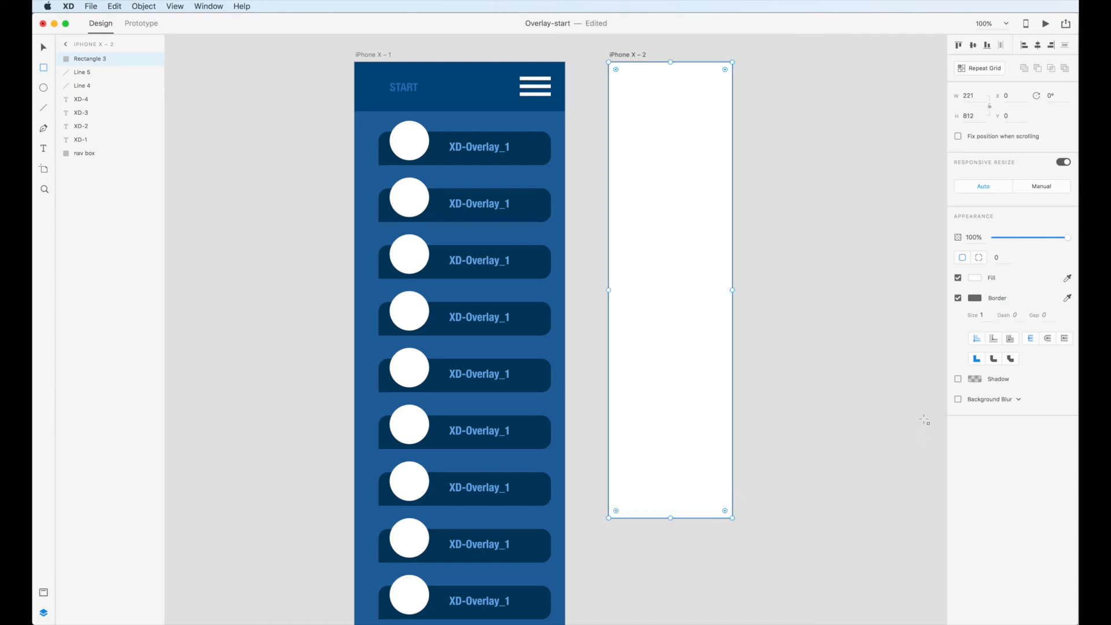
left_click(958, 298)
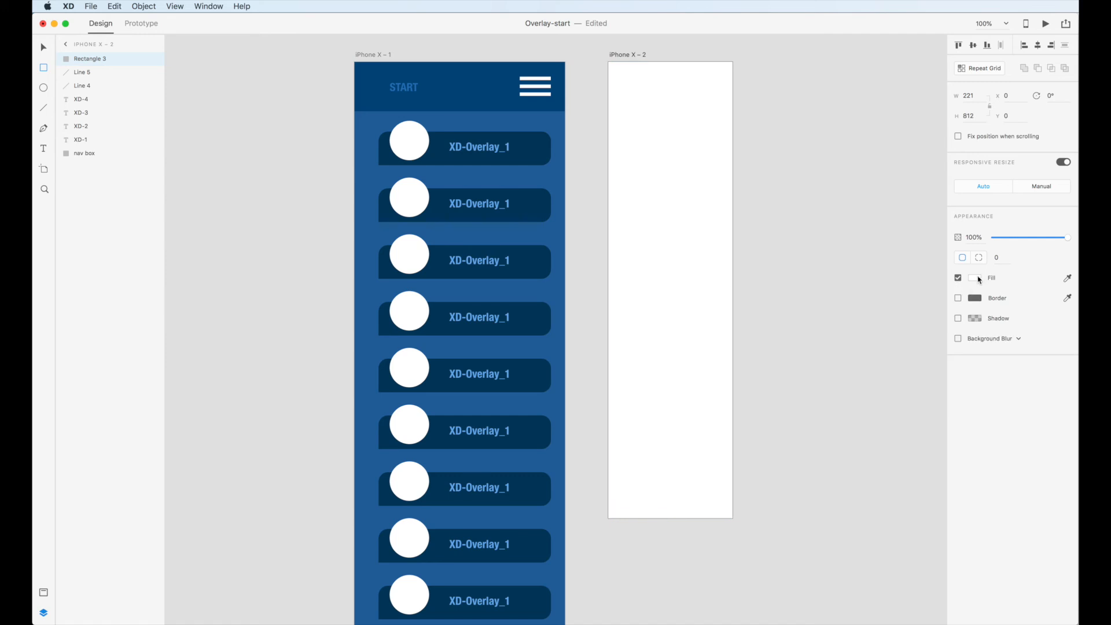
Fill the full-height panel rectangle with dark blue #133474.
left_click(976, 278)
left_click(937, 255)
left_click_drag(917, 245, 914, 272)
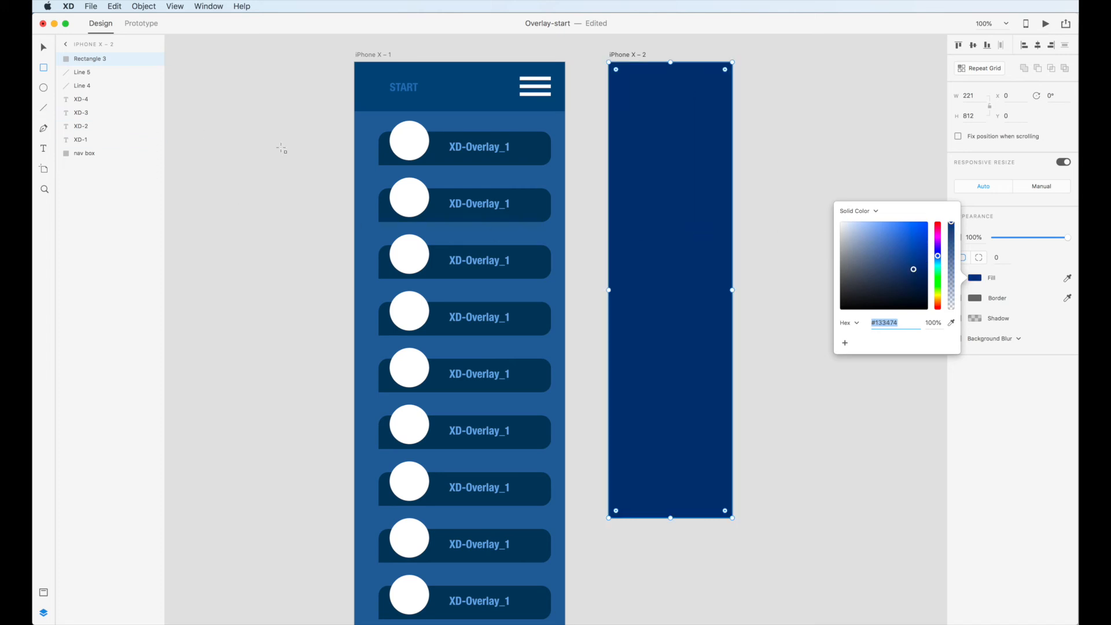
left_click_drag(911, 175, 912, 177)
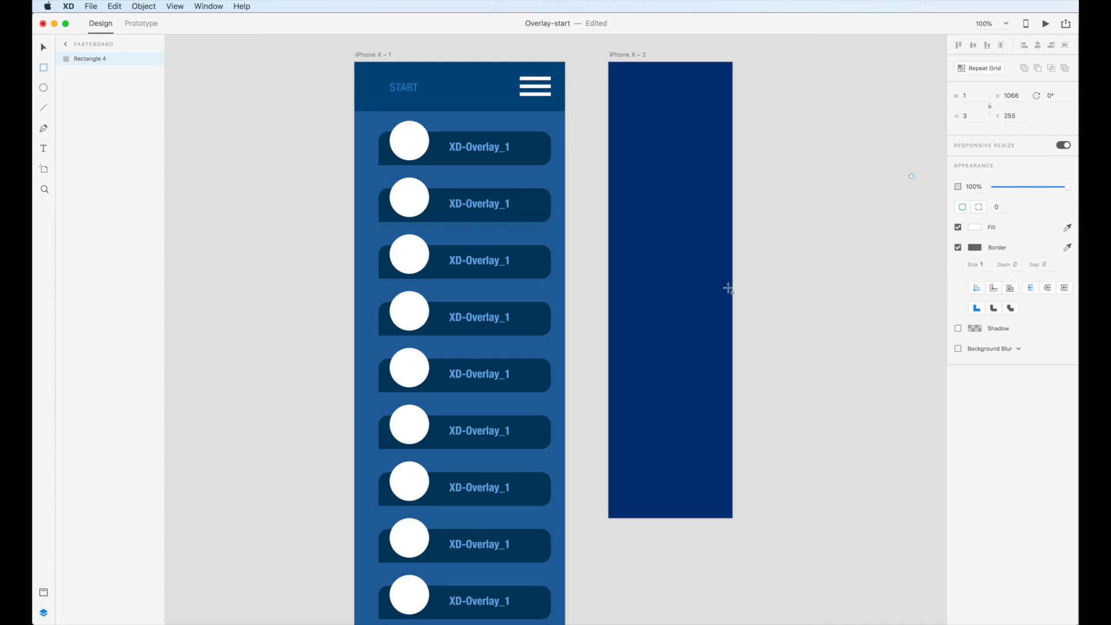
left_click(44, 48)
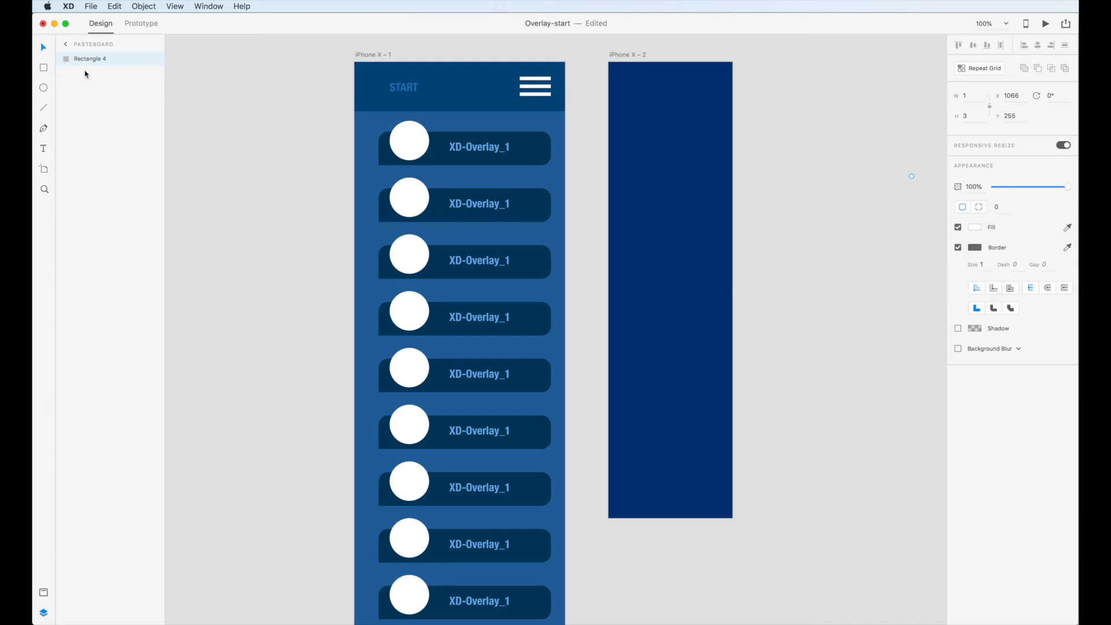
Round only the panel rectangle's bottom-left corner, with a radius of 40.
left_click(681, 299)
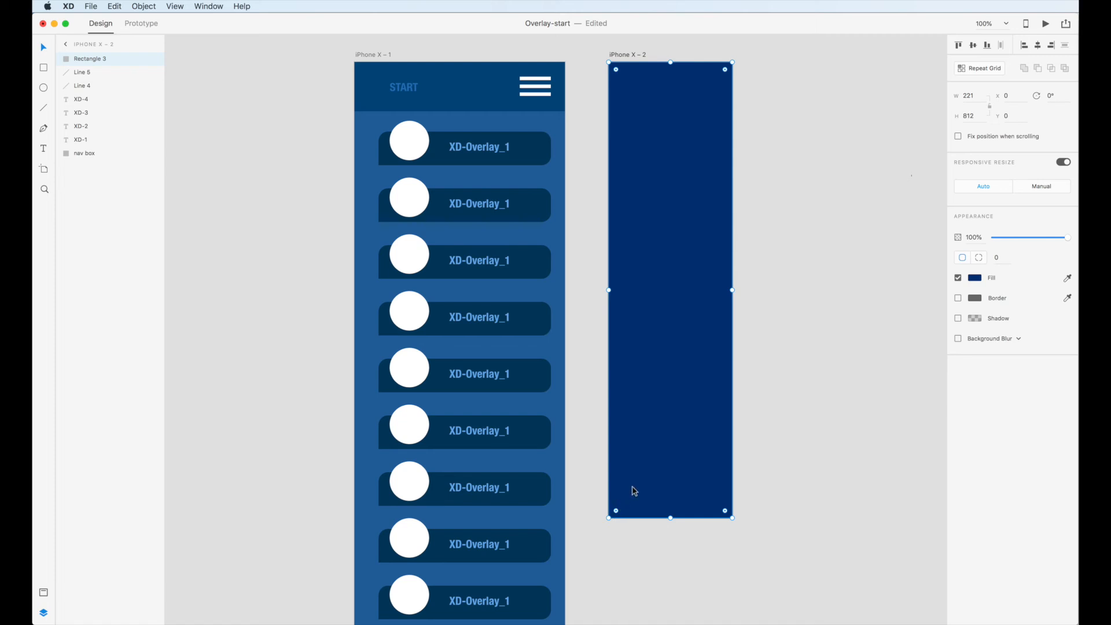
left_click(979, 257)
left_click(996, 258)
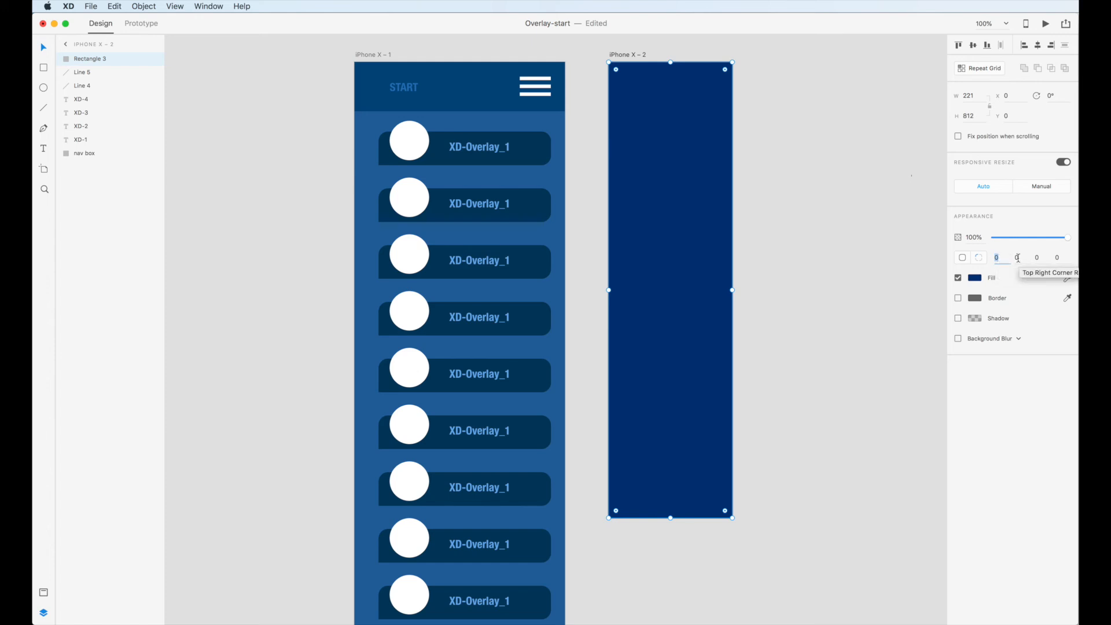
left_click(1056, 257)
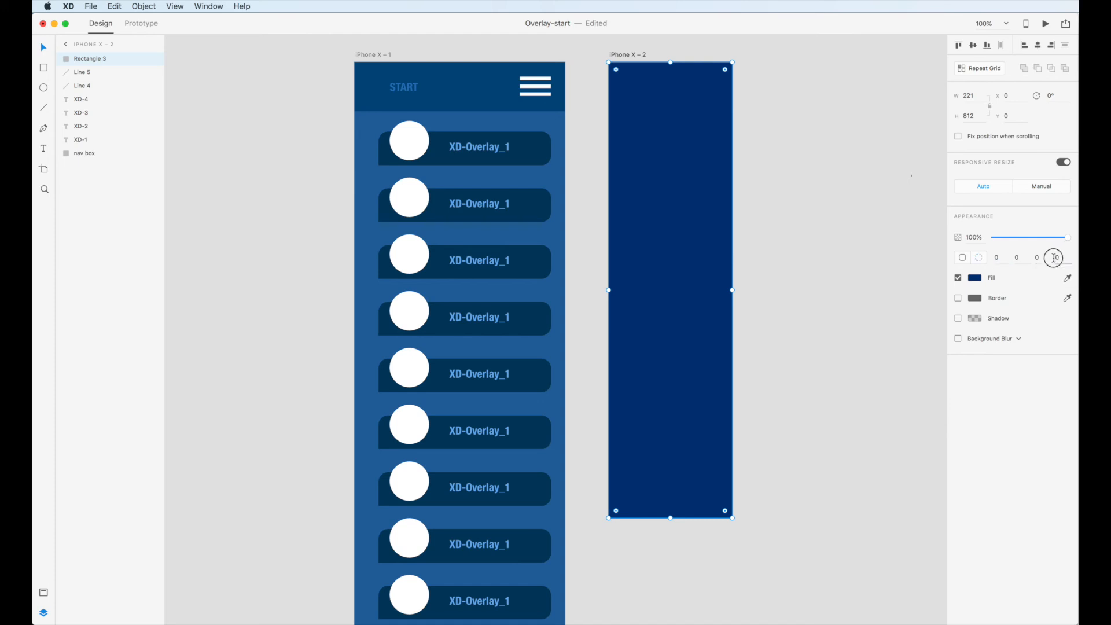
type("40")
key("Return")
Send the panel rectangle to the back of the layer stack, behind the labels, close icon and nav box.
left_click_drag(70, 60, 68, 155)
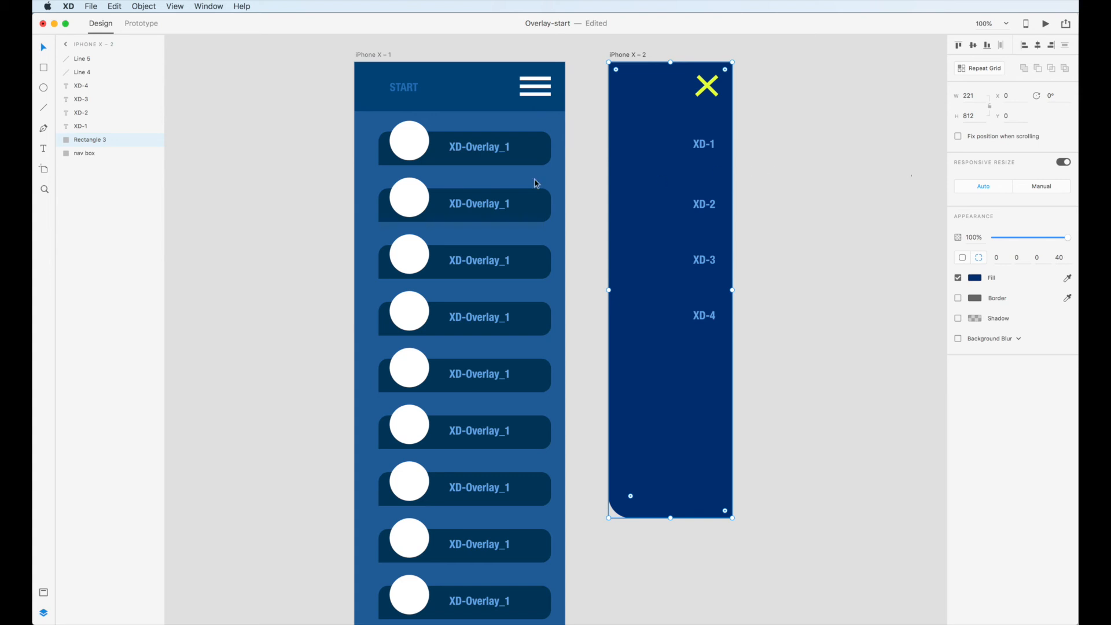
left_click_drag(67, 159, 62, 142)
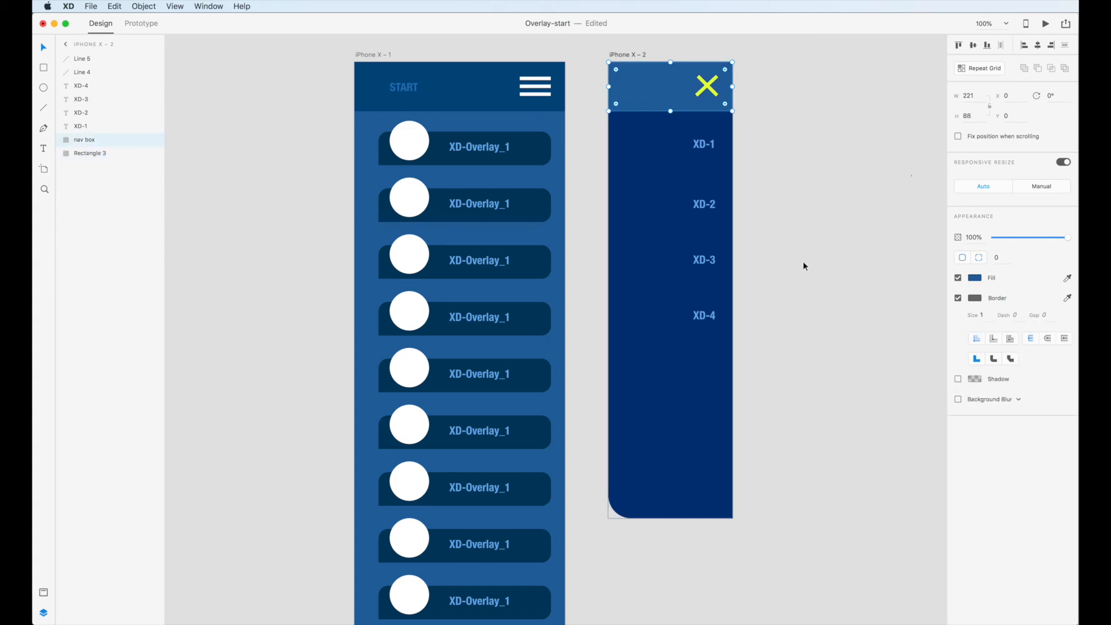
Save the document and preview the narrow menu artboard.
left_click(92, 7)
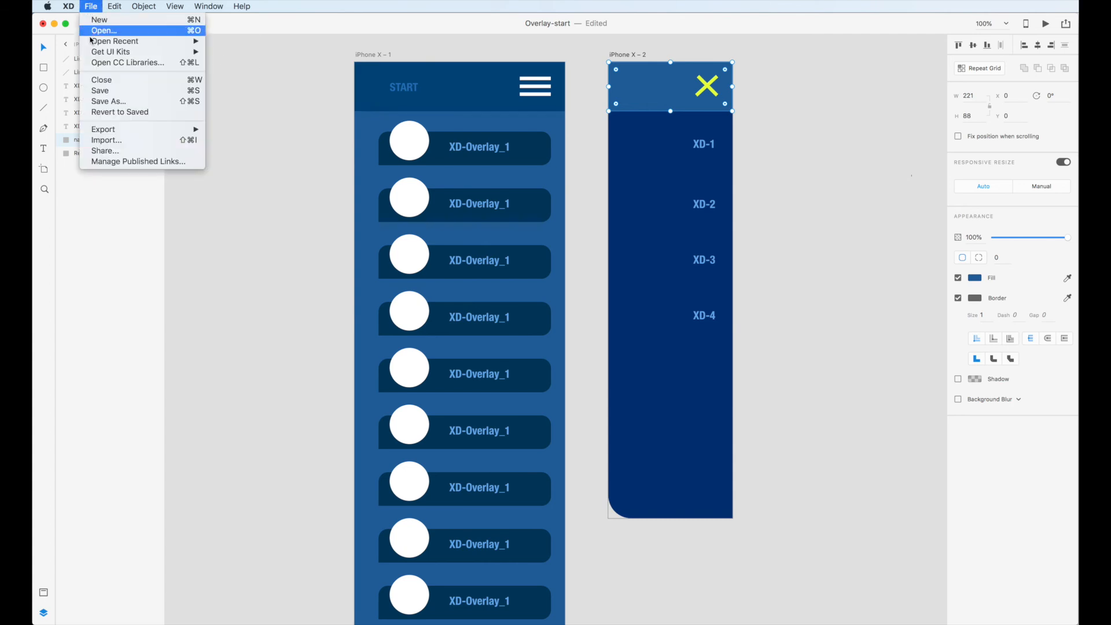
left_click(107, 92)
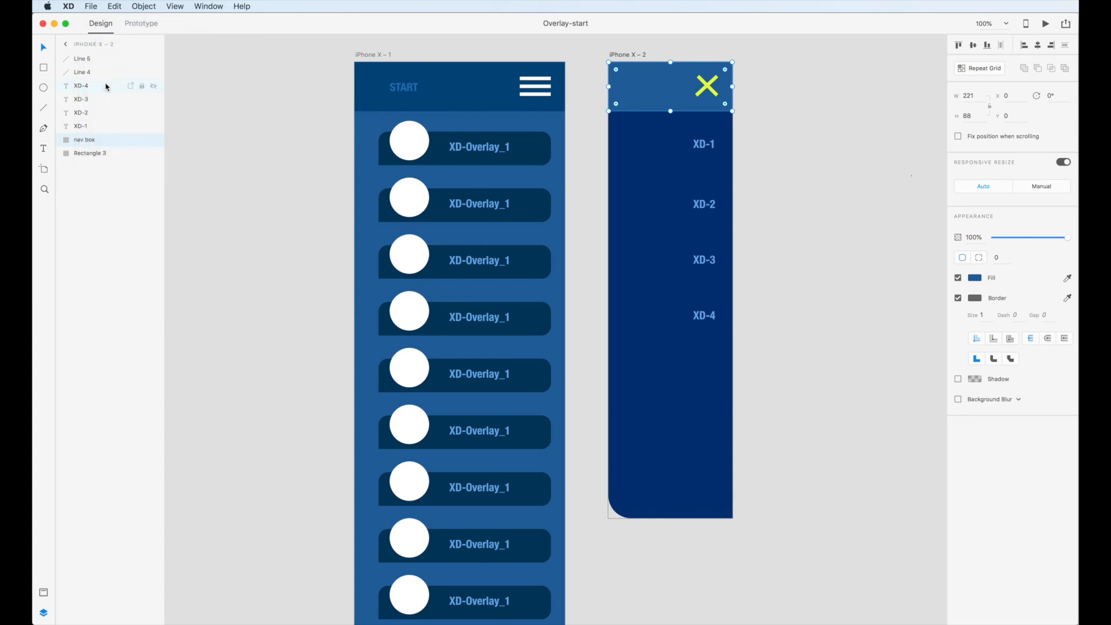
left_click(1045, 23)
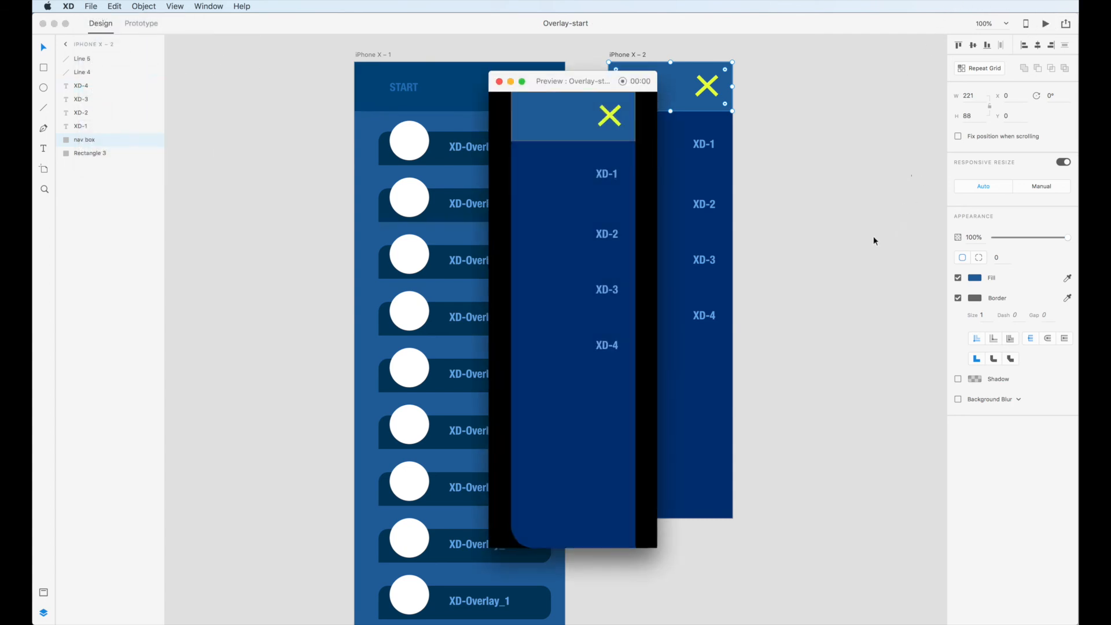
left_click(499, 81)
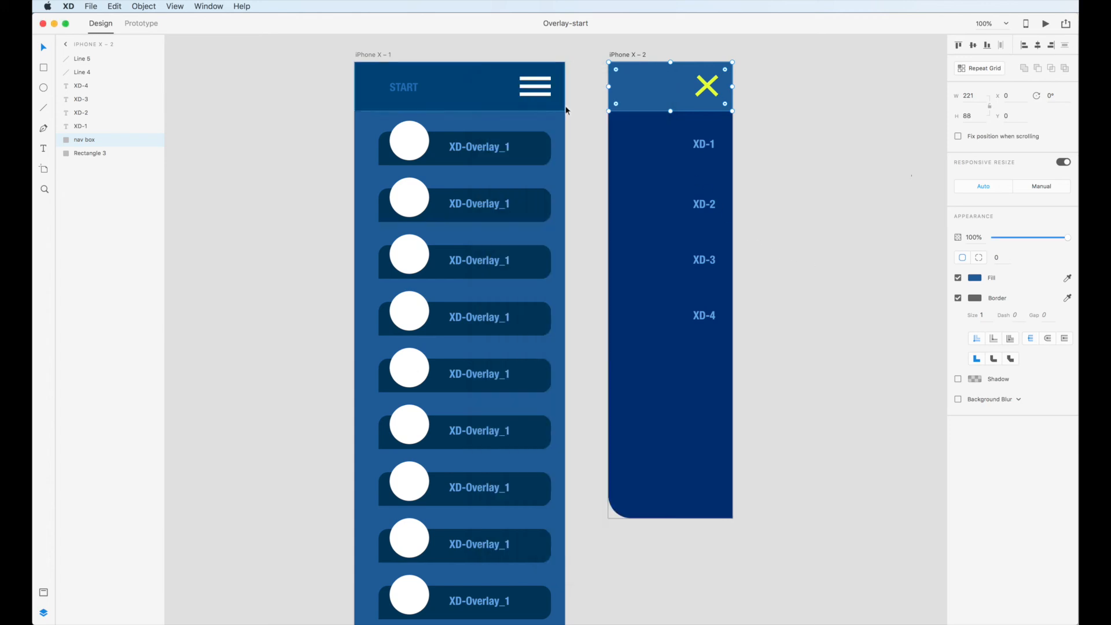
Preview the start screen and test opening the overlay menu from the header.
left_click(821, 171)
left_click(1044, 25)
left_click(670, 118)
left_click(673, 119)
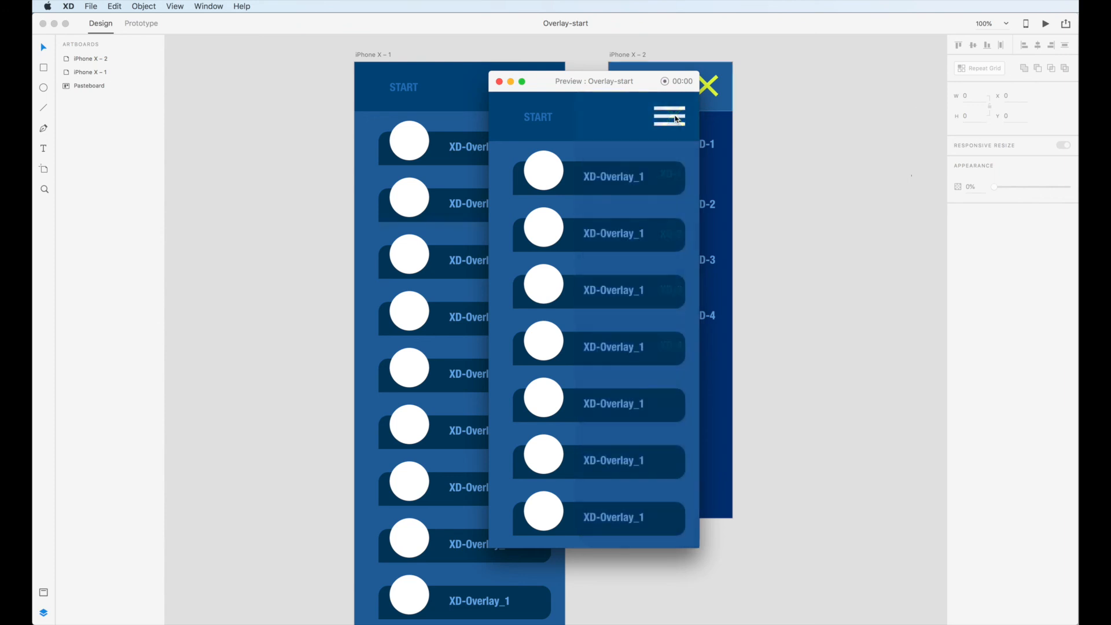
left_click(499, 81)
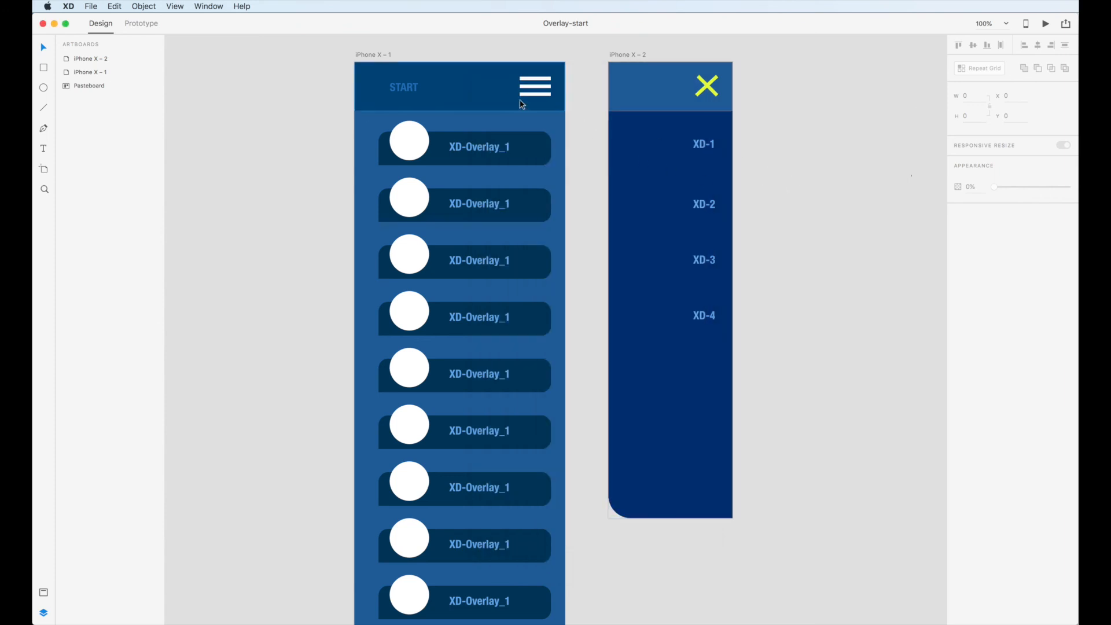
In Prototype mode, set the animation of the header's overlay link to iPhone X – 2 to Slide Right.
left_click(140, 24)
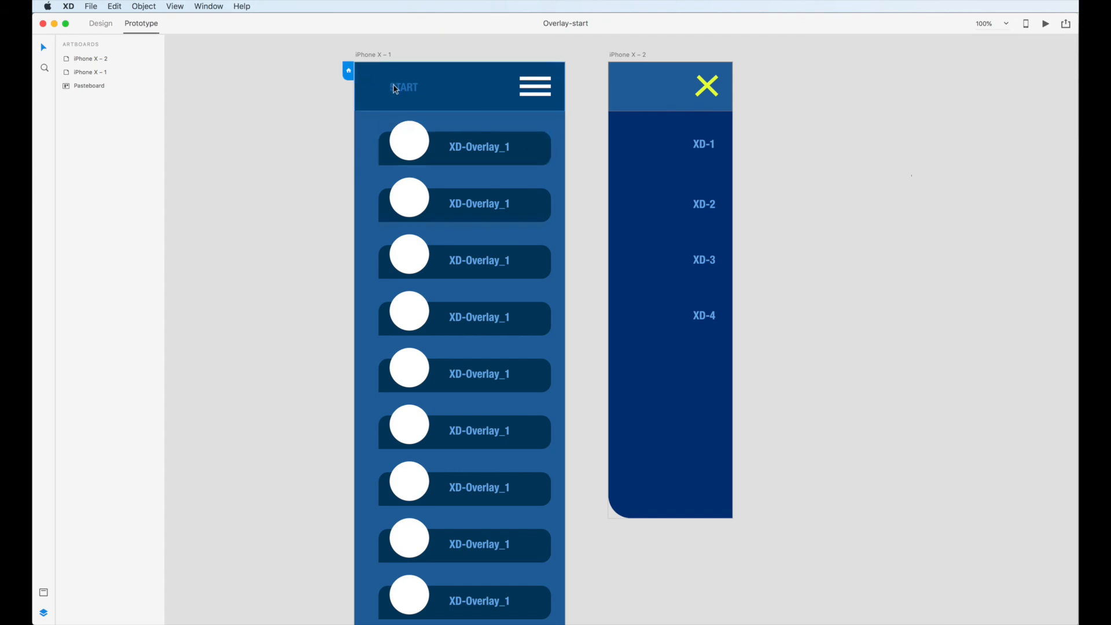
left_click(538, 94)
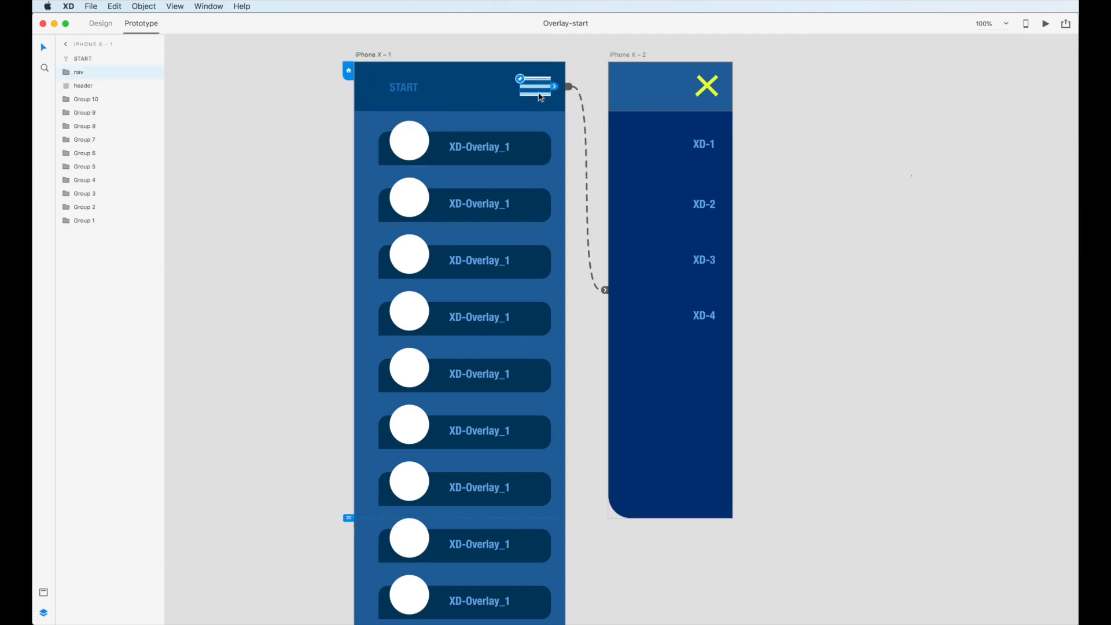
left_click(571, 88)
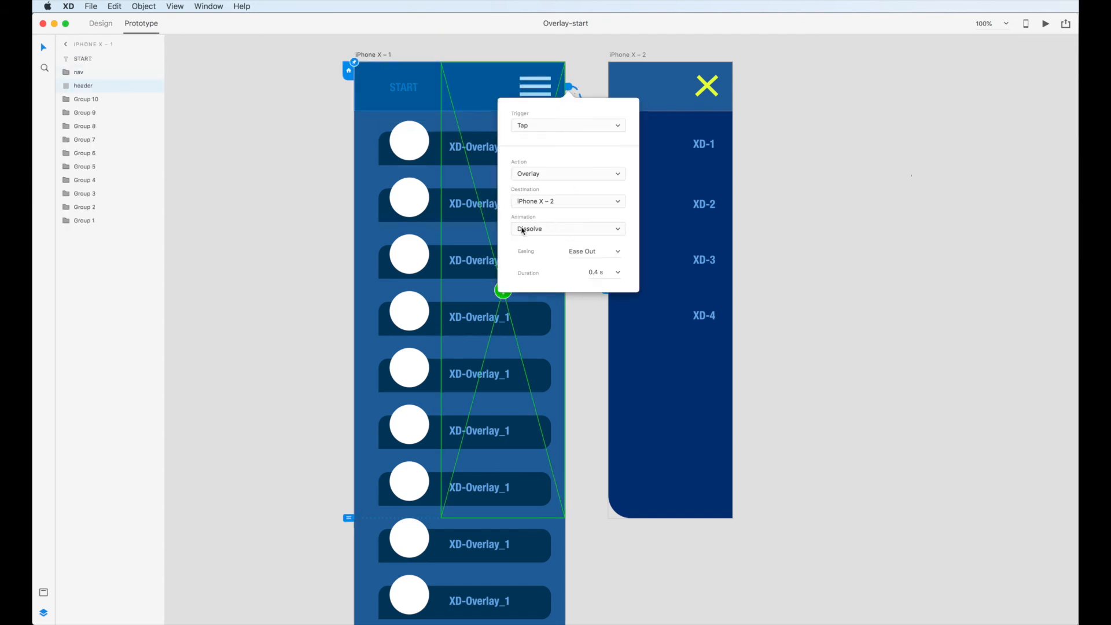
left_click(575, 227)
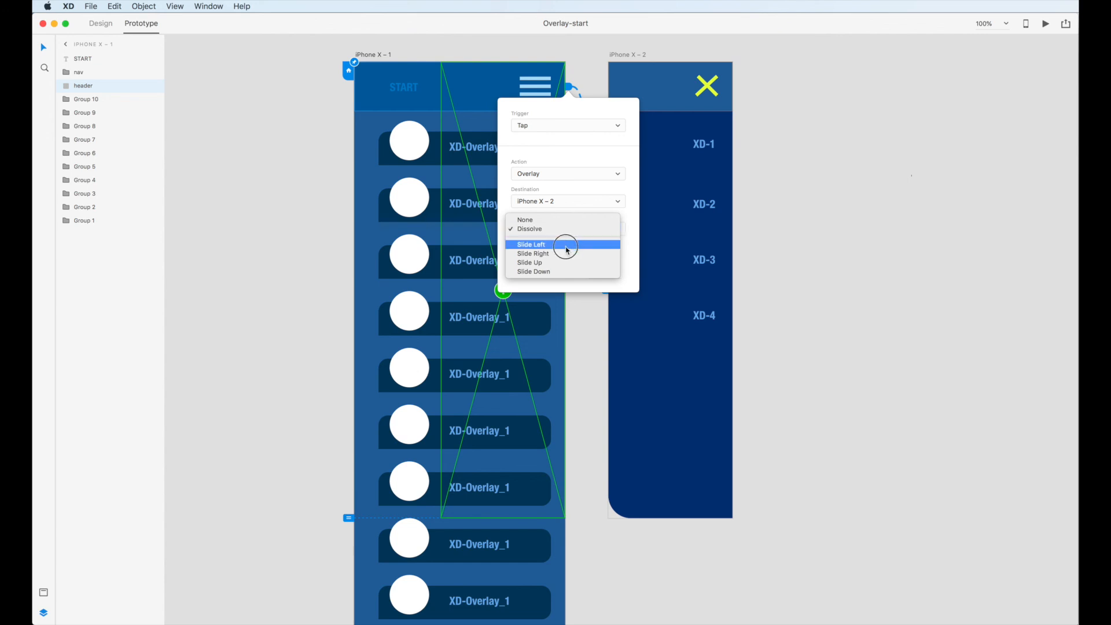
left_click(559, 257)
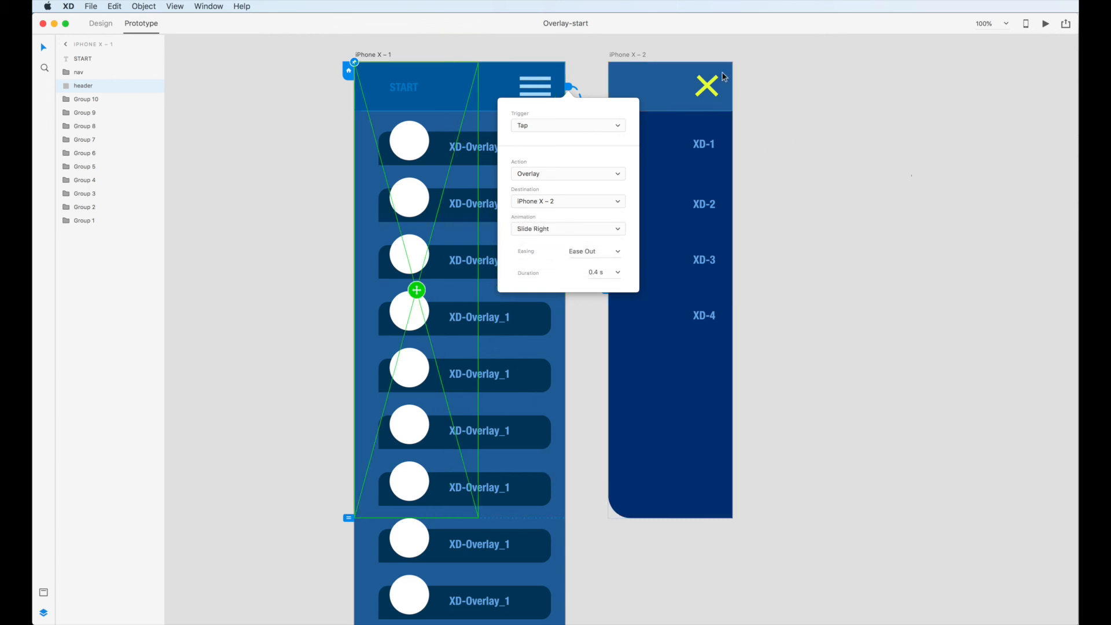
Preview the Slide Right animation by opening and closing the overlay menu from the header.
left_click(1045, 24)
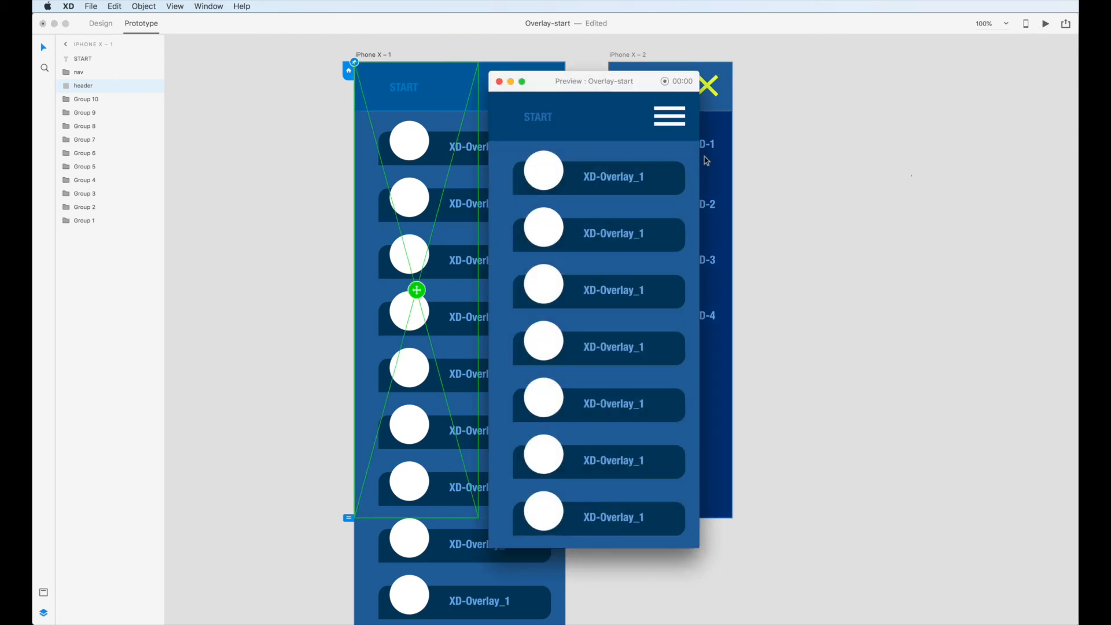
left_click(677, 123)
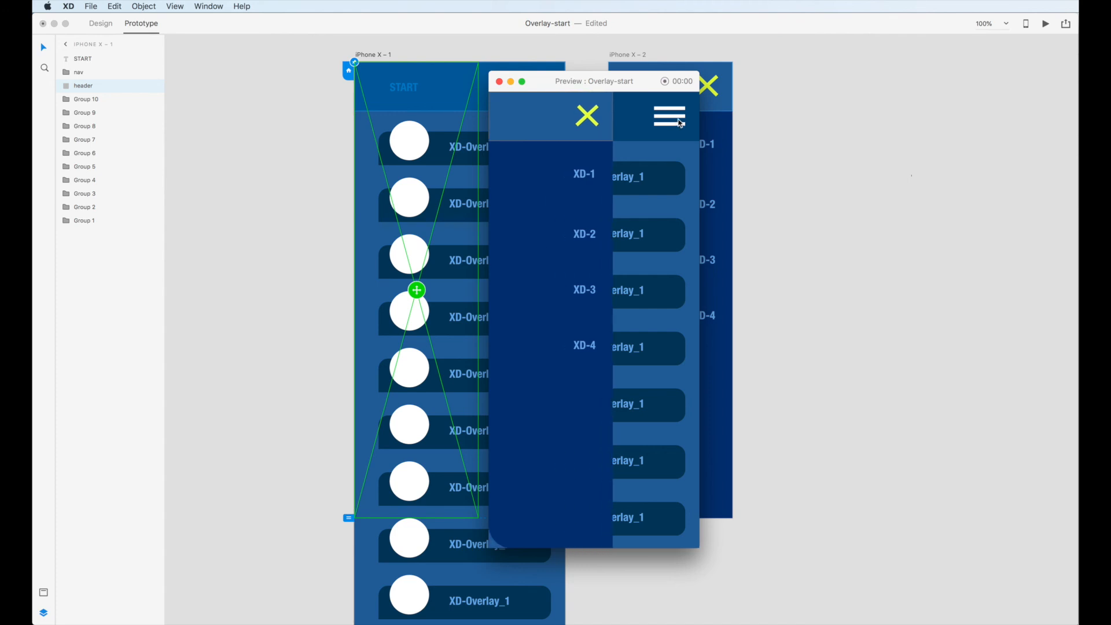
left_click(680, 122)
left_click(500, 82)
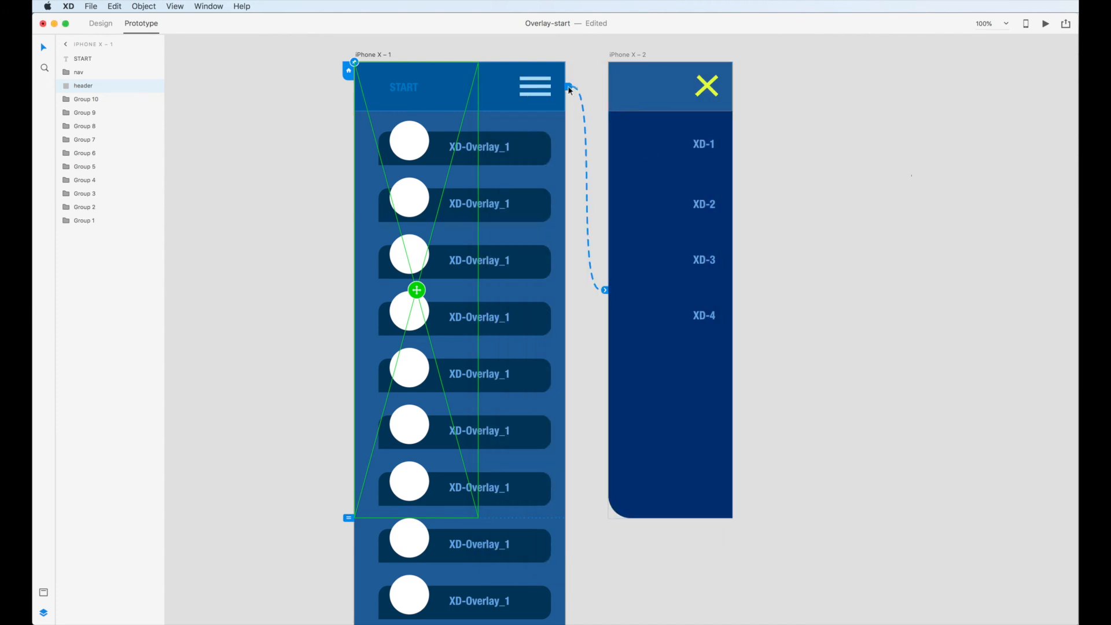
Change the animation of the header's overlay link to Slide Left.
left_click(570, 91)
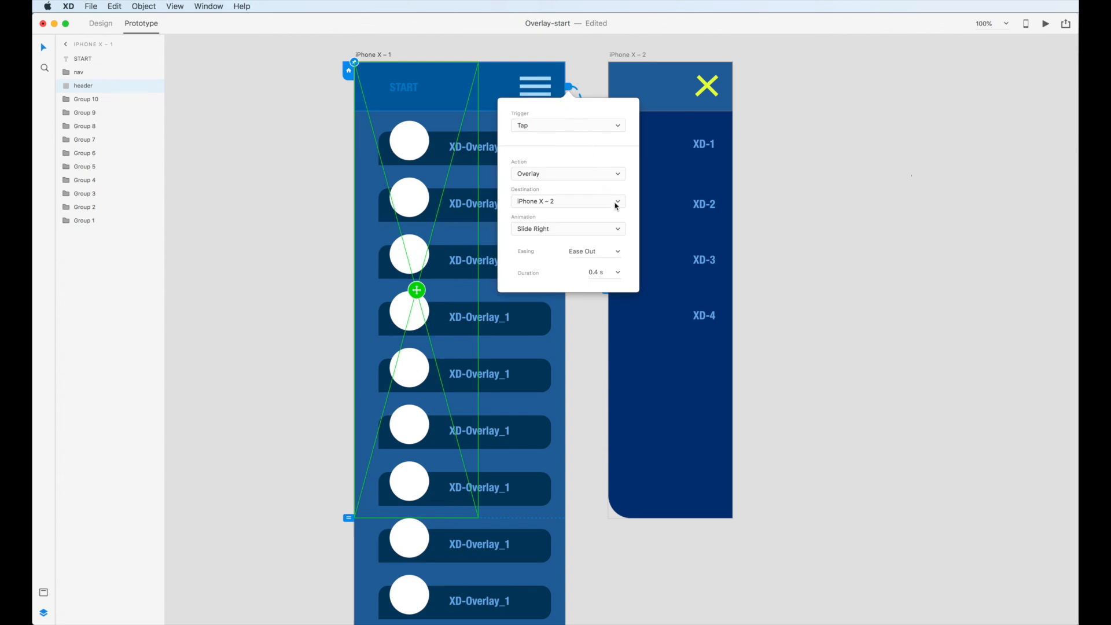
left_click(618, 230)
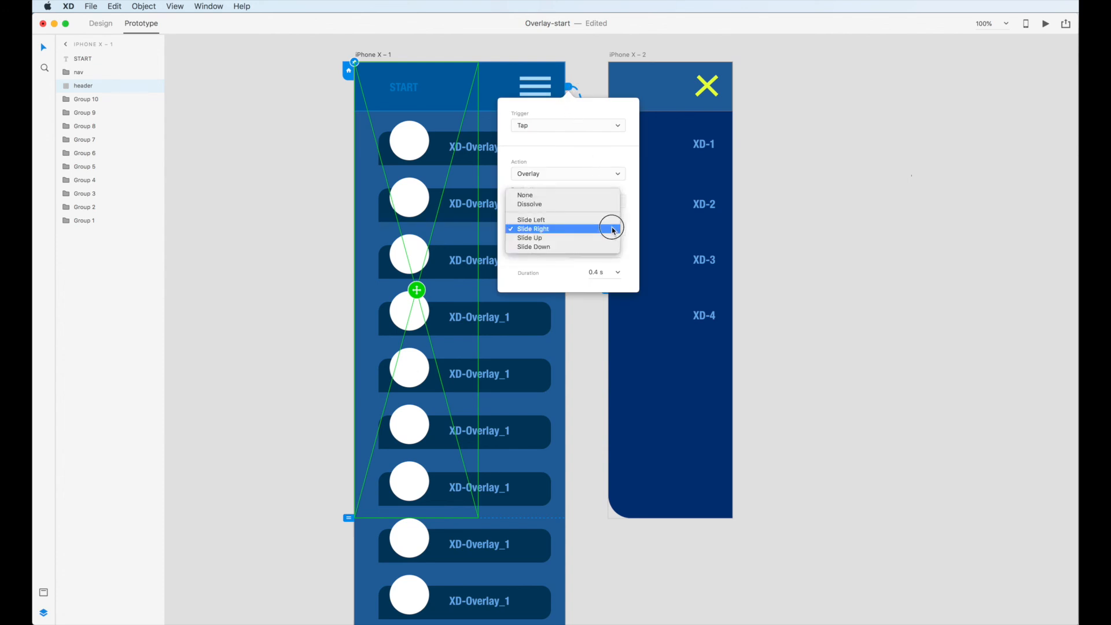
left_click(596, 220)
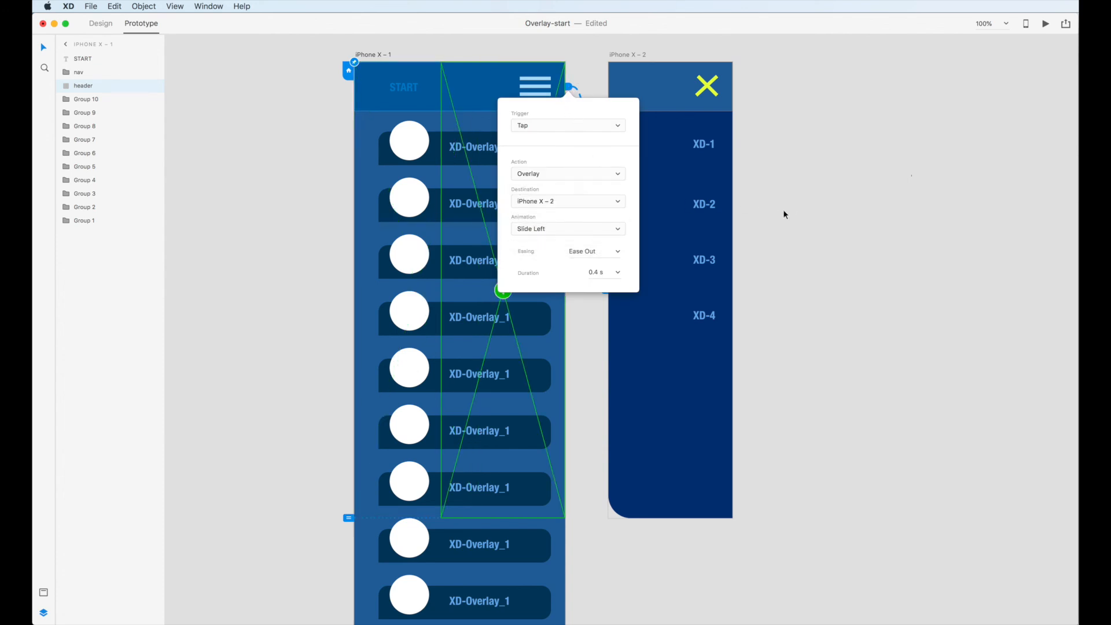
Preview the Slide Left animation by opening and closing the overlay menu repeatedly and scrolling the start screen.
left_click(1044, 24)
left_click(668, 120)
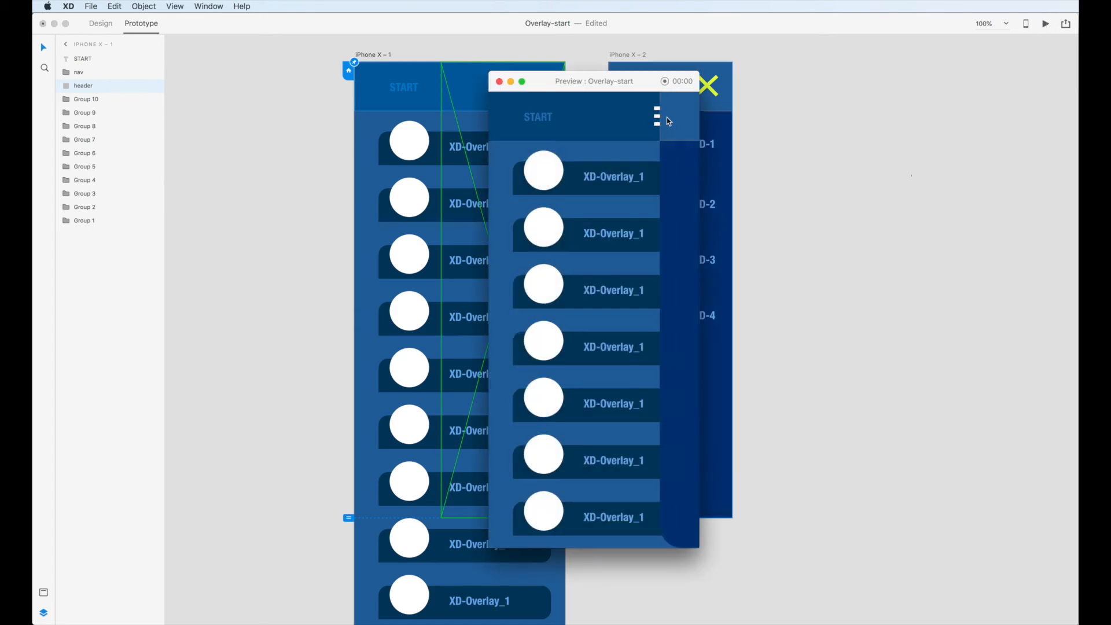
left_click(672, 115)
left_click_drag(683, 325, 685, 223)
left_click_drag(686, 278, 672, 370)
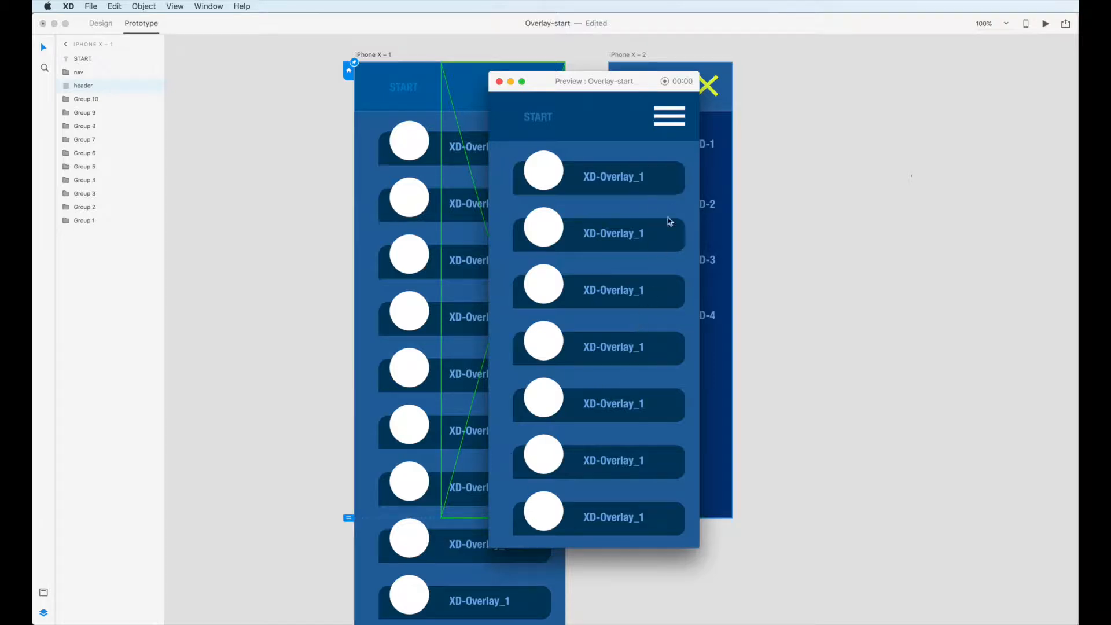
left_click(675, 120)
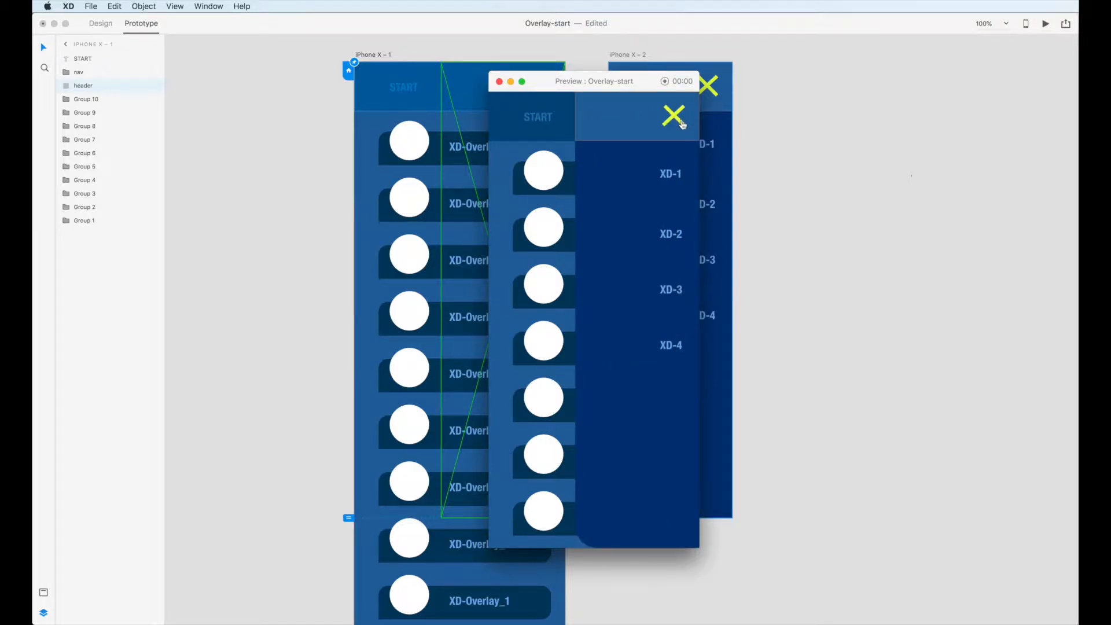
left_click(677, 119)
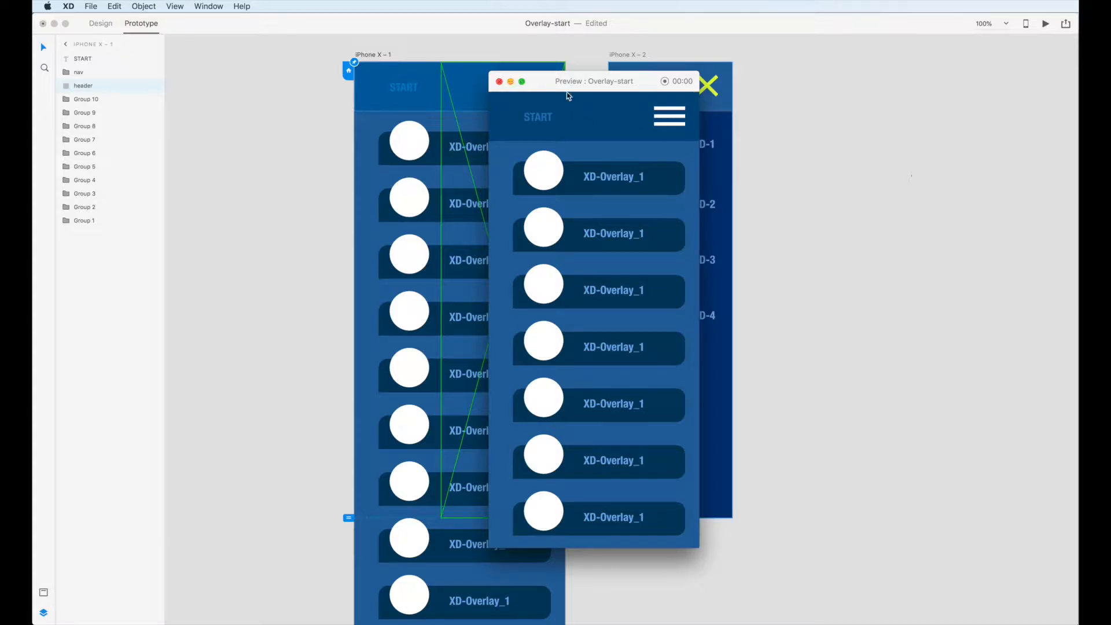
Record the preview while opening and closing the overlay menu and scrolling the start screen, discard the recording and close the preview.
left_click(665, 83)
left_click(669, 118)
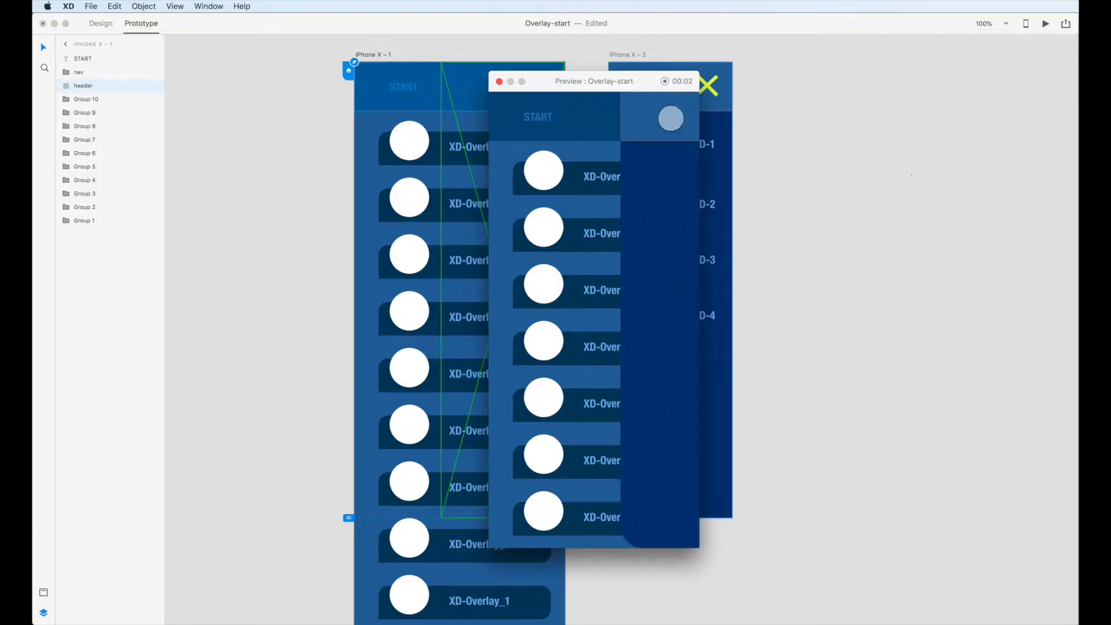
left_click(675, 115)
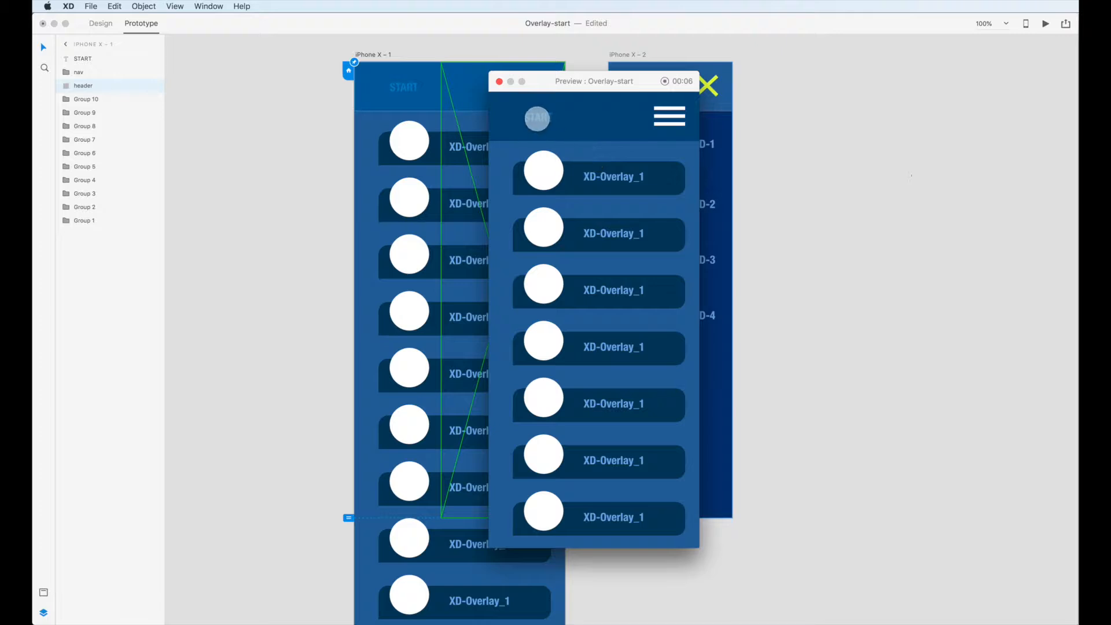
scroll(688, 282, "down", 3)
scroll(674, 394, "up", 5)
left_click(669, 117)
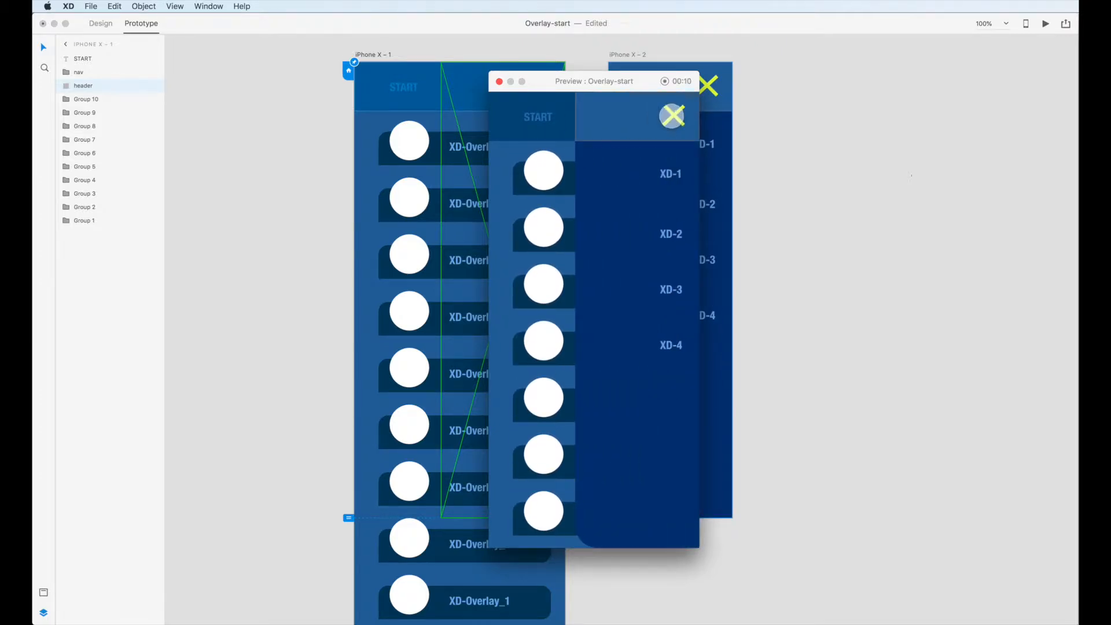
key("super+s")
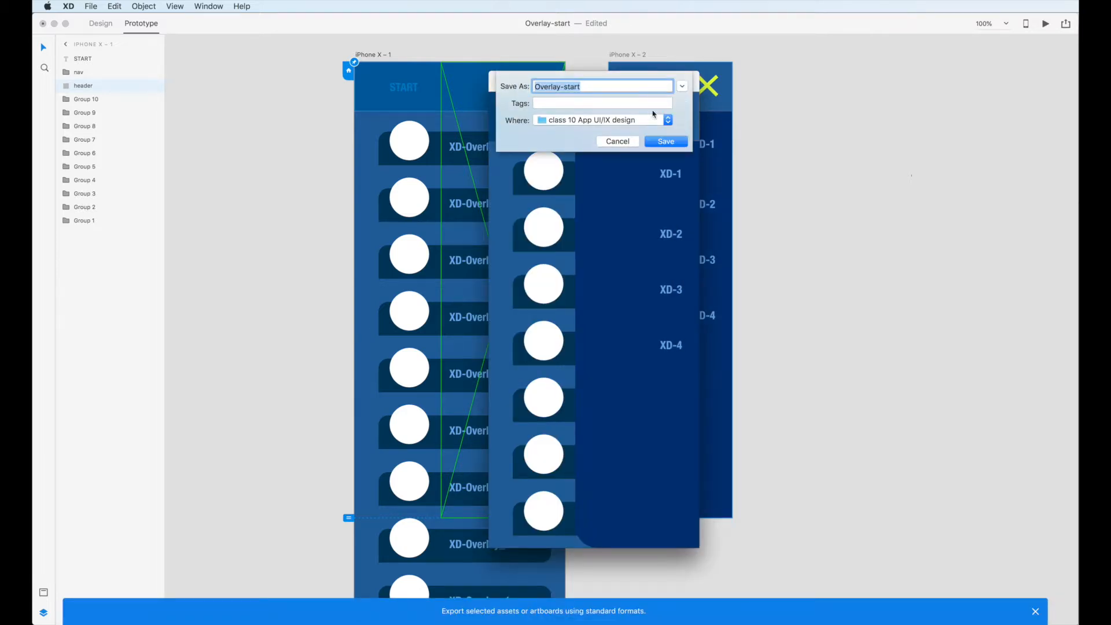
left_click(617, 143)
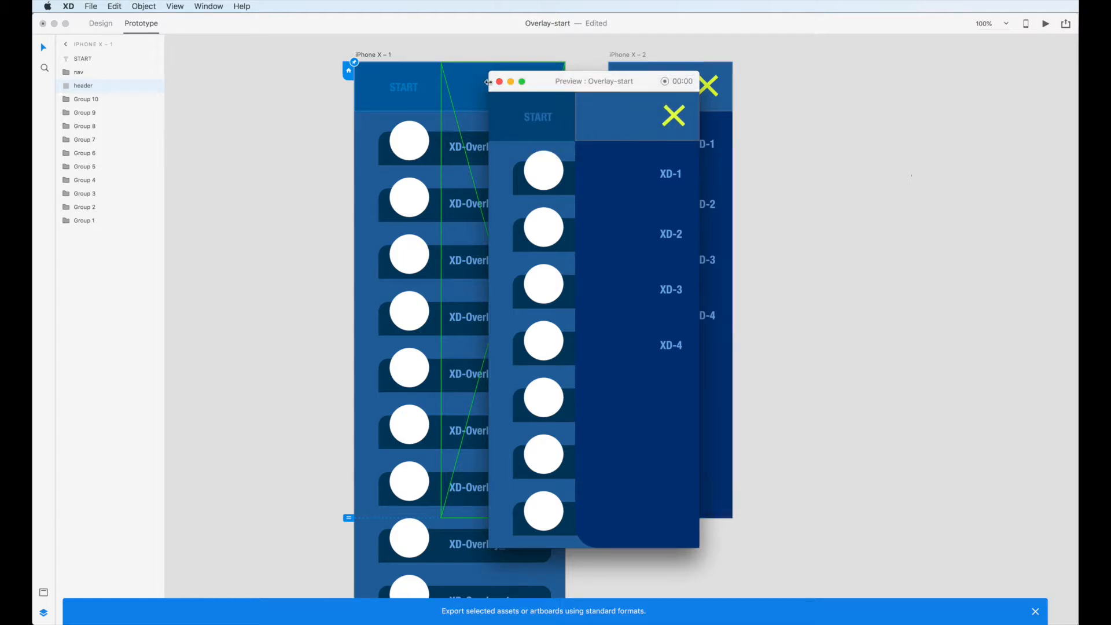
left_click(499, 81)
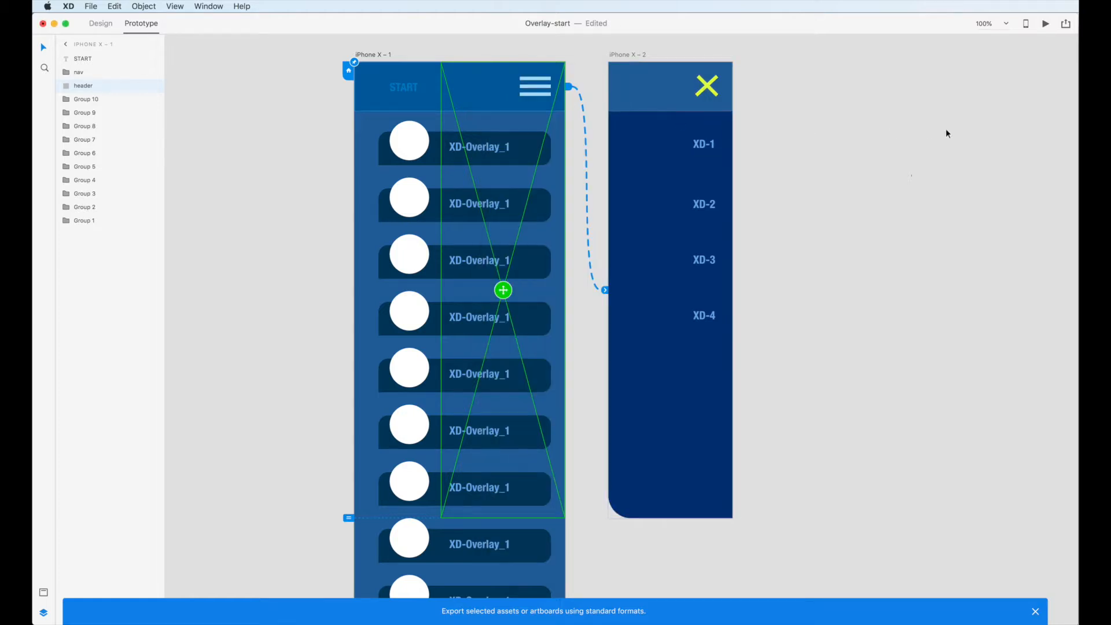
Open the sharing options for publishing the prototype.
left_click(1065, 25)
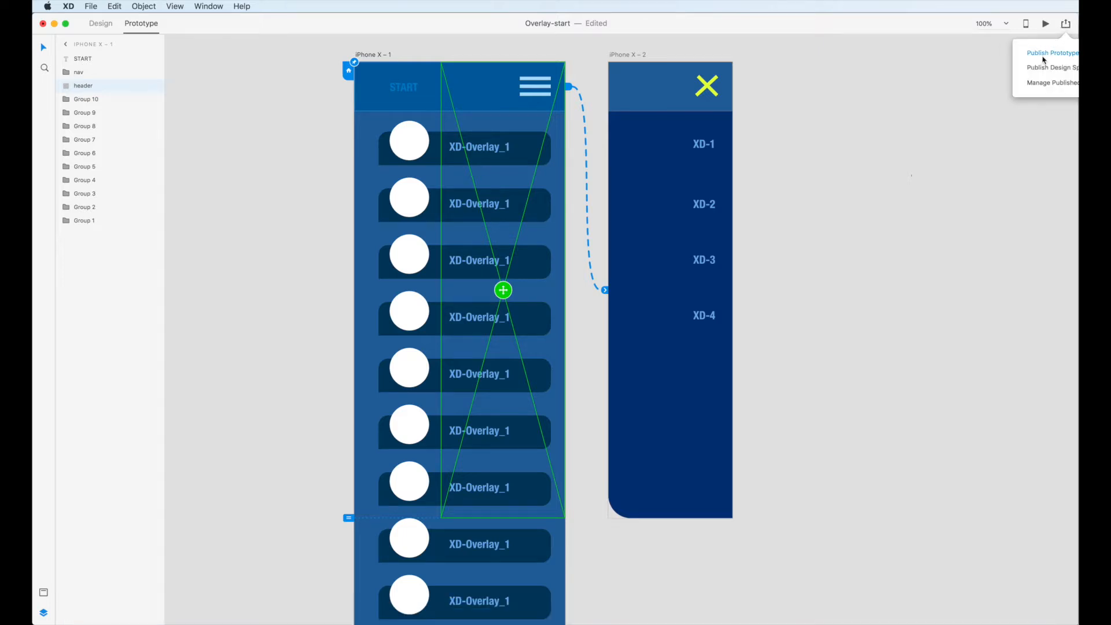